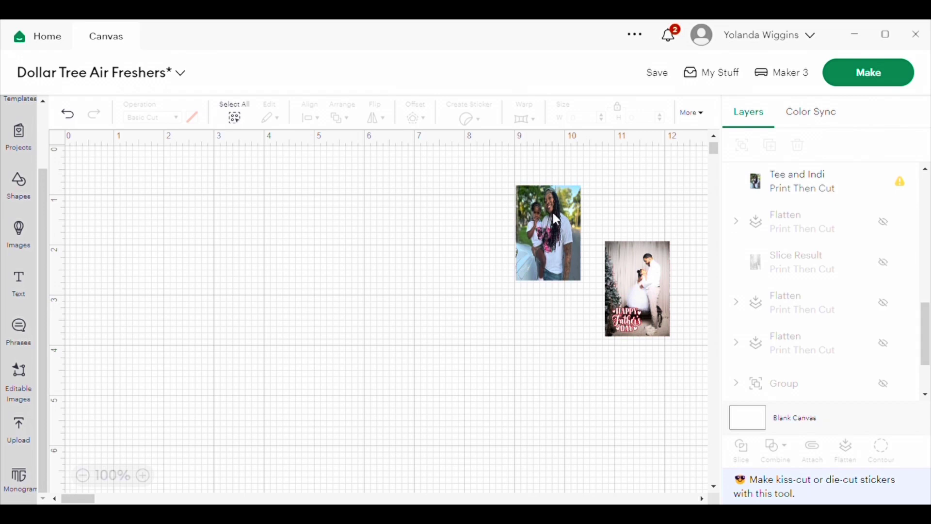
- Examine the width and height of the two photos on the canvas
click(548, 231)
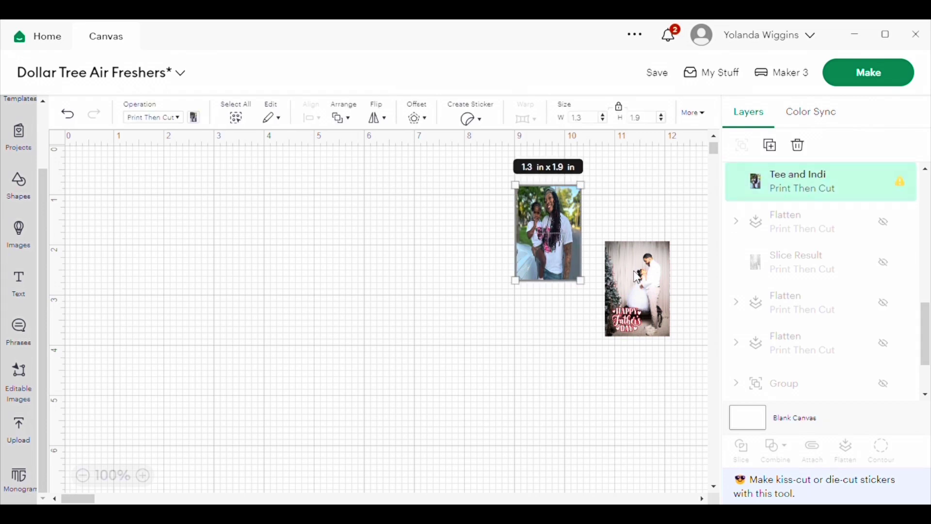
key(Tab)
click(552, 247)
click(522, 324)
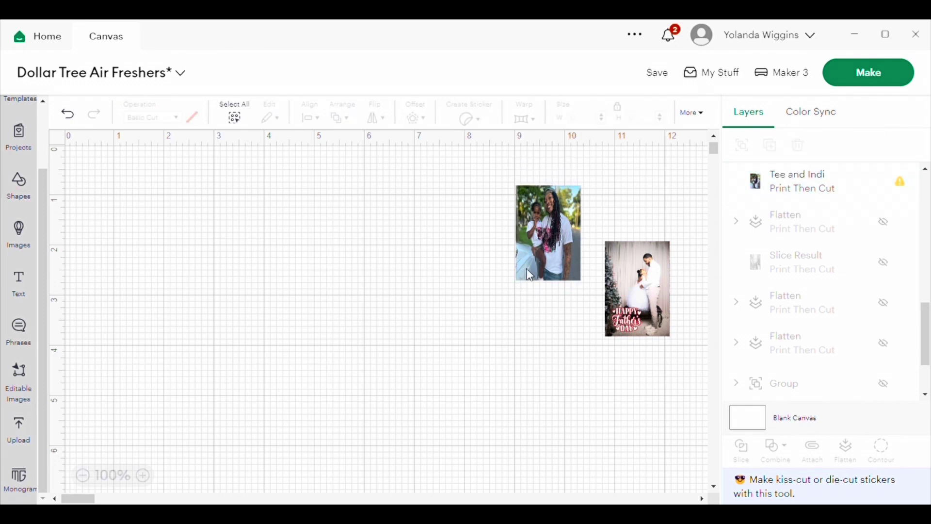
click(546, 245)
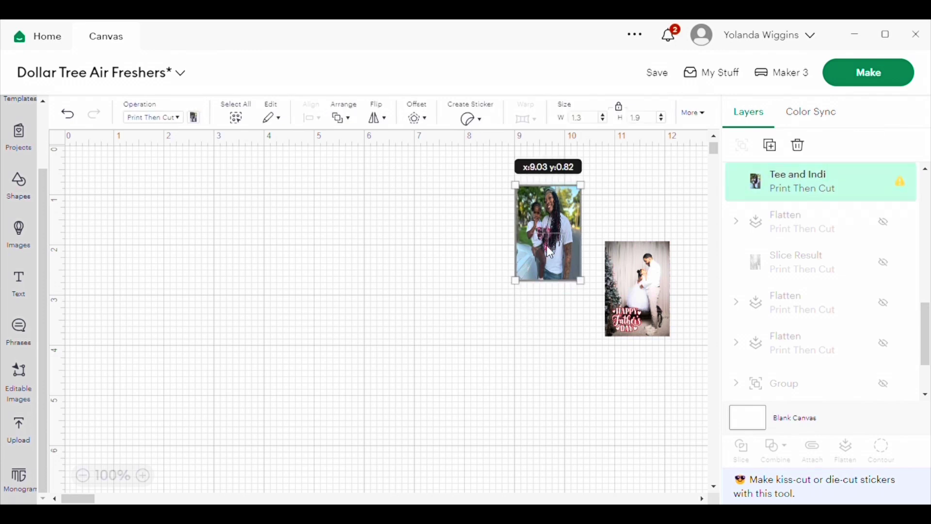
click(648, 291)
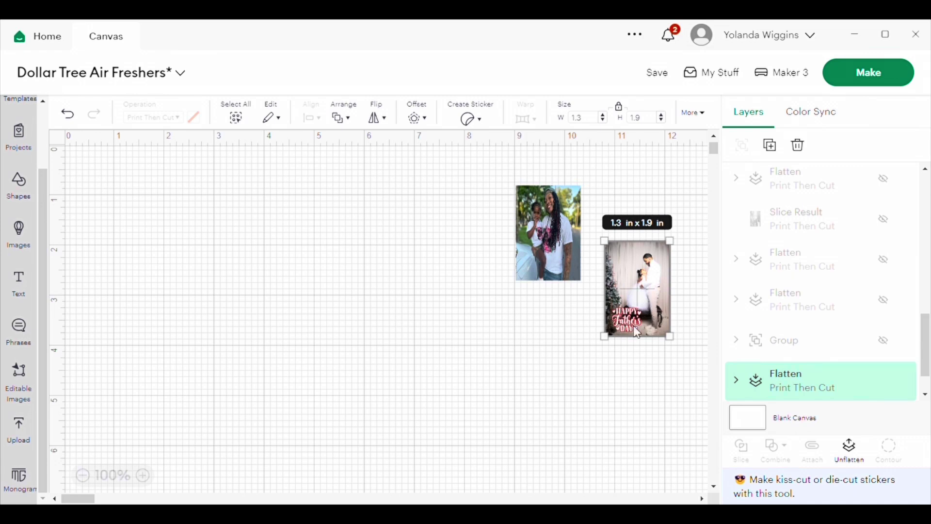
click(640, 381)
click(637, 275)
click(533, 220)
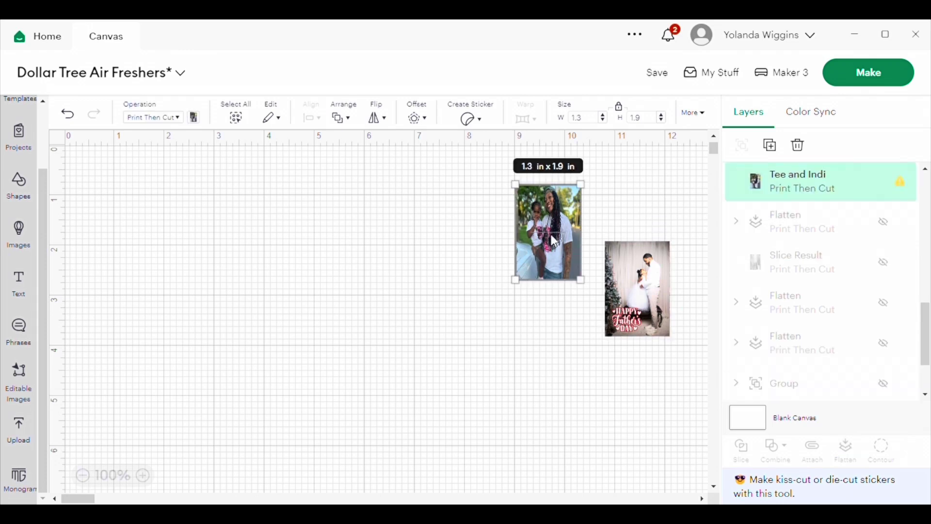
- Enlarge the outdoor photo to about 4.19 × 6.12 in and place it in the empty area away from the Father's Day photo
drag(515, 279, 401, 447)
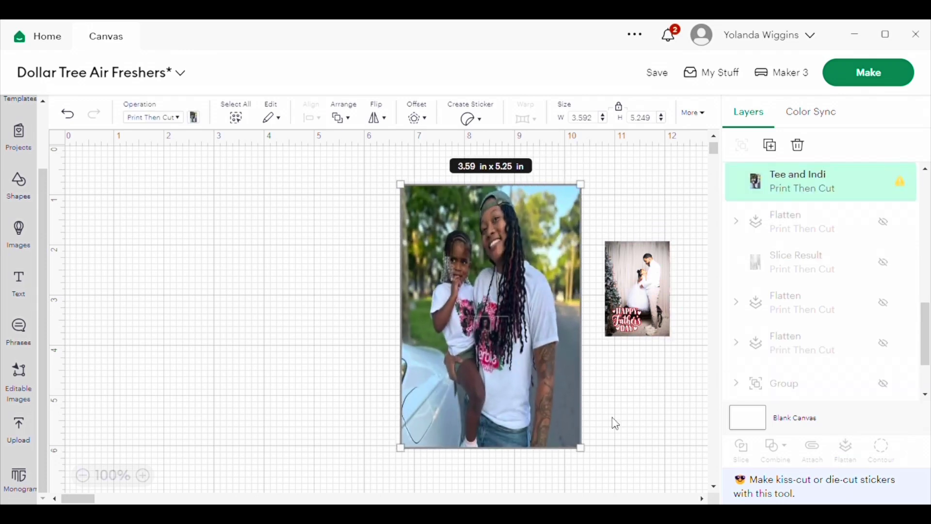
drag(482, 316, 238, 300)
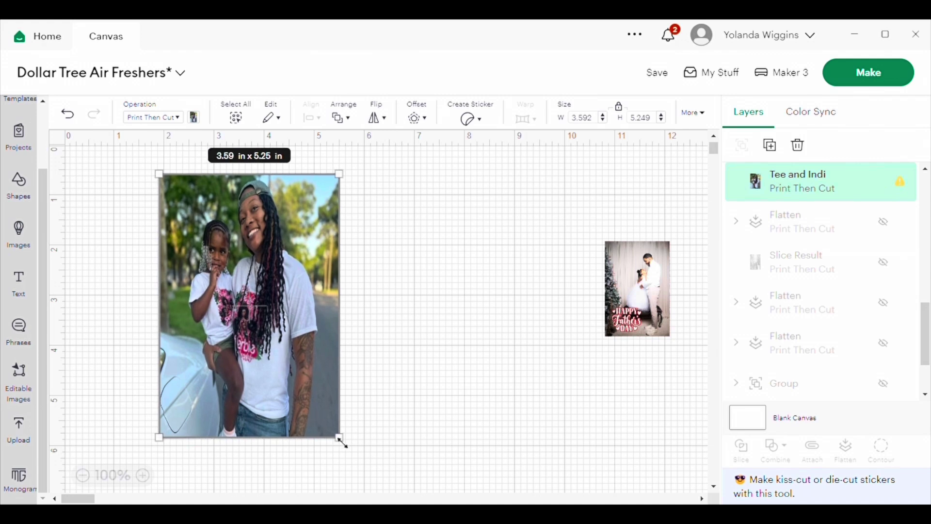
drag(341, 441, 372, 467)
- Enlarge the "Happy Father's Day" photo to about 3.99 × 5.84 in and line up the outdoor photo beside it
click(635, 287)
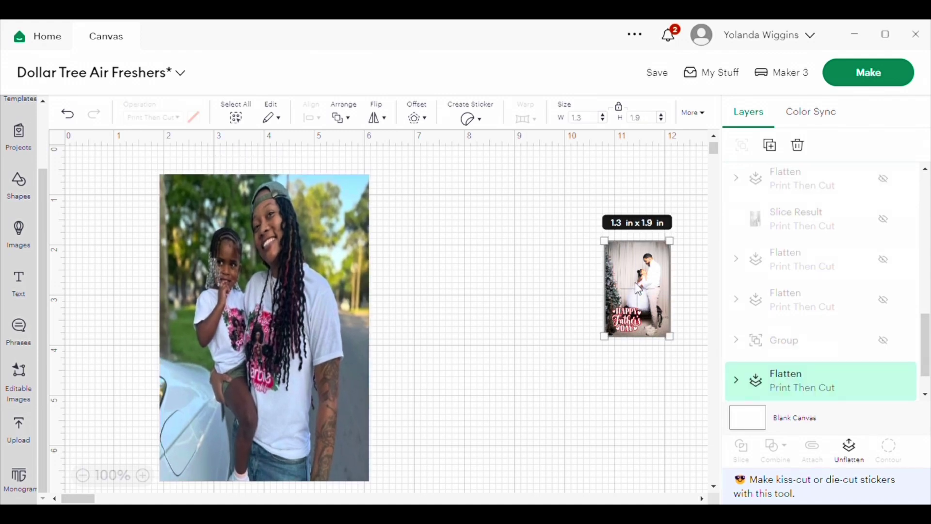
drag(605, 338, 469, 498)
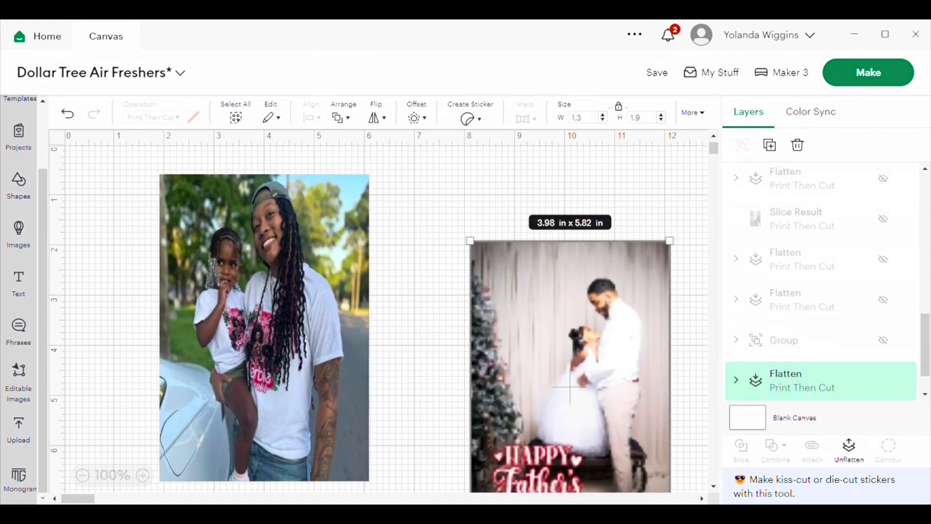
drag(633, 344, 628, 262)
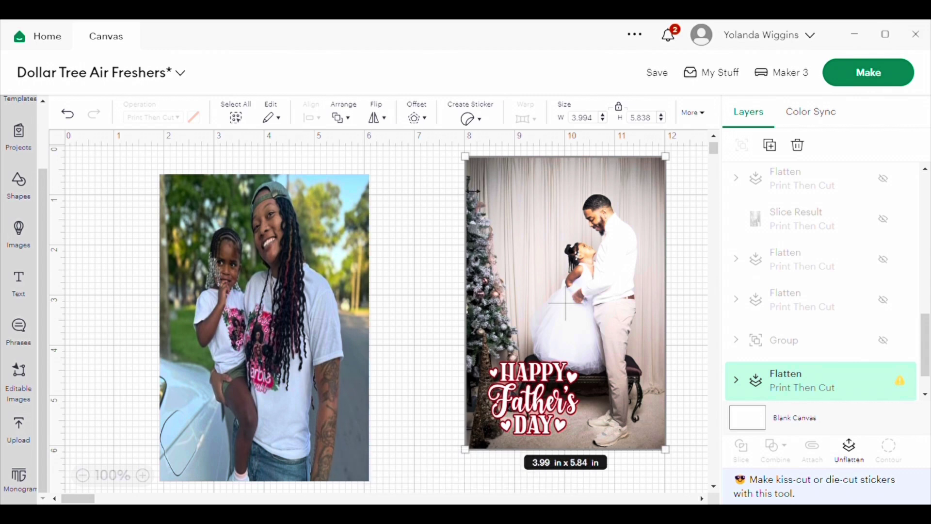
drag(293, 277, 320, 249)
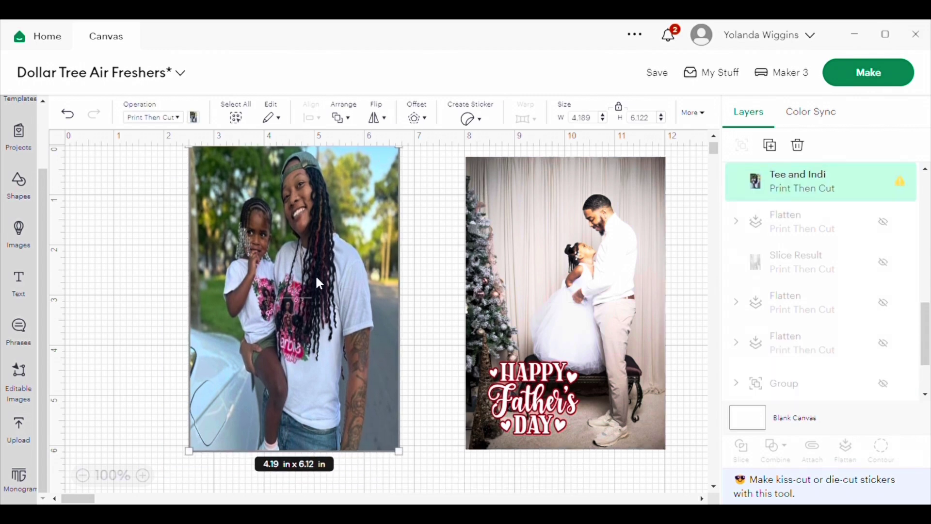
drag(319, 282, 328, 294)
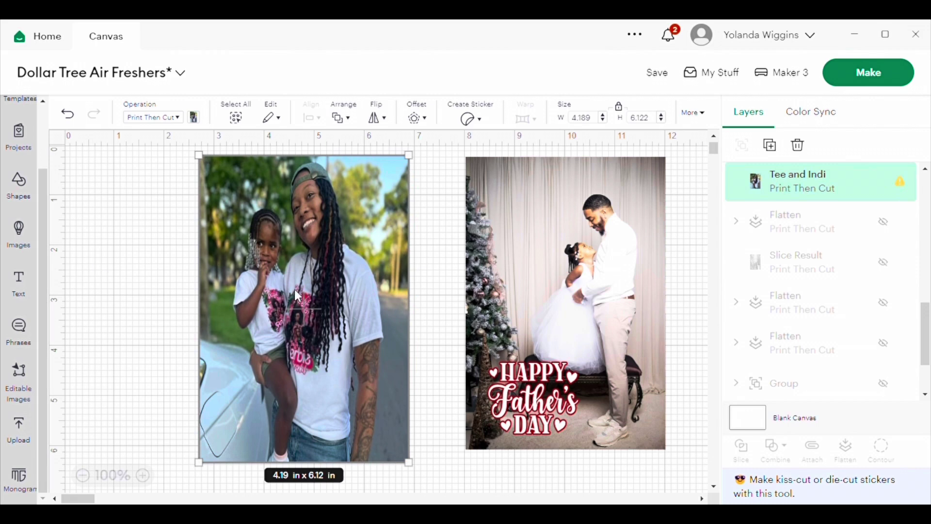
drag(295, 290, 318, 289)
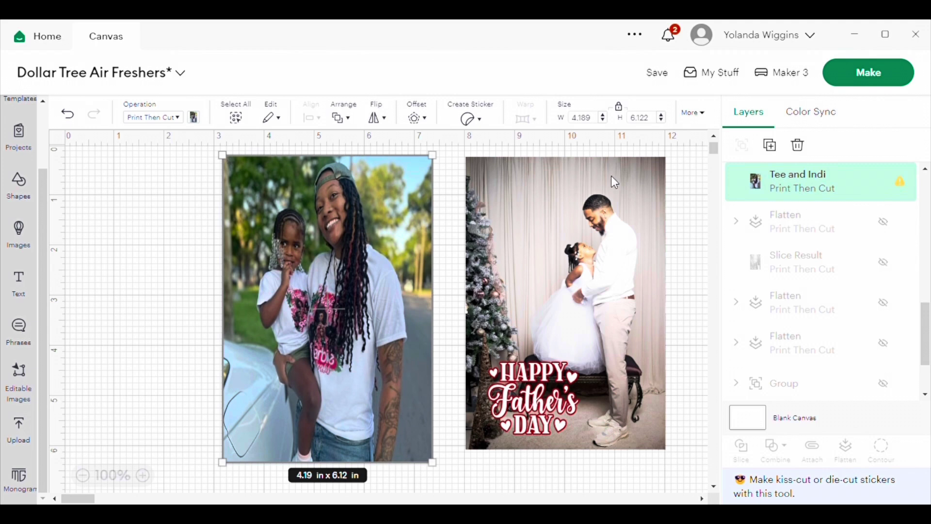
- Unlock the outdoor photo's proportions, resize it to 1.3 in wide by 1.9 in high, and move it closer to the Father's Day photo
click(600, 119)
click(387, 287)
click(621, 107)
click(577, 120)
text(1.3)
key(Return)
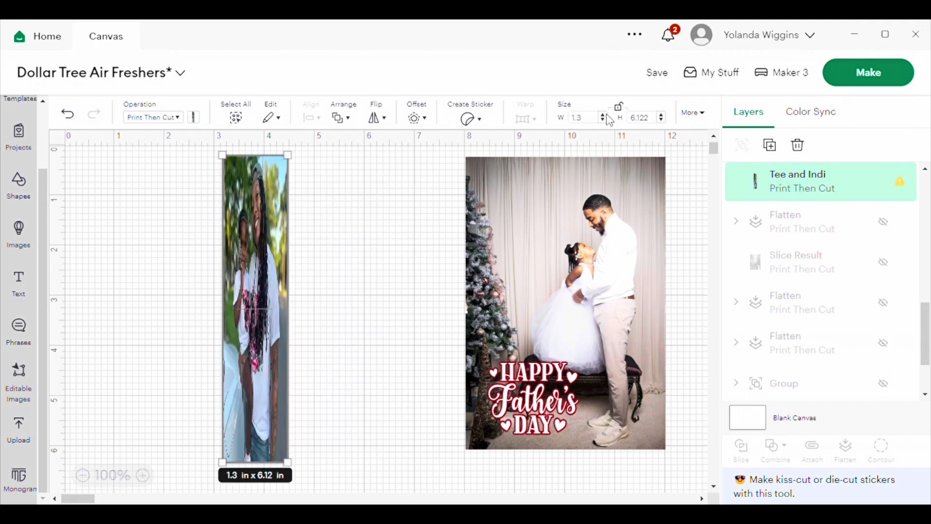
click(637, 120)
text(1.9)
key(Return)
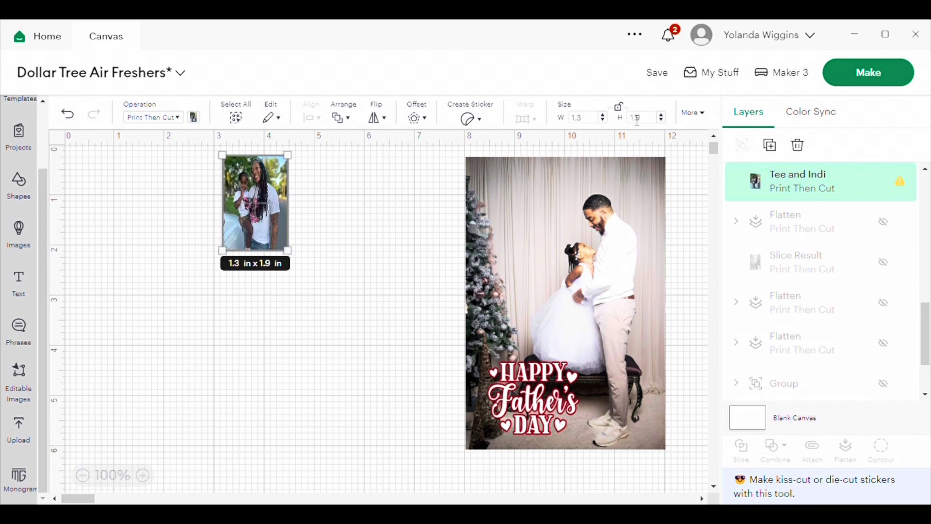
click(420, 385)
drag(244, 180, 316, 188)
- Unlock the "Happy Father's Day" photo's proportions and resize it to 1.3 in wide by 1.9 in high
click(551, 224)
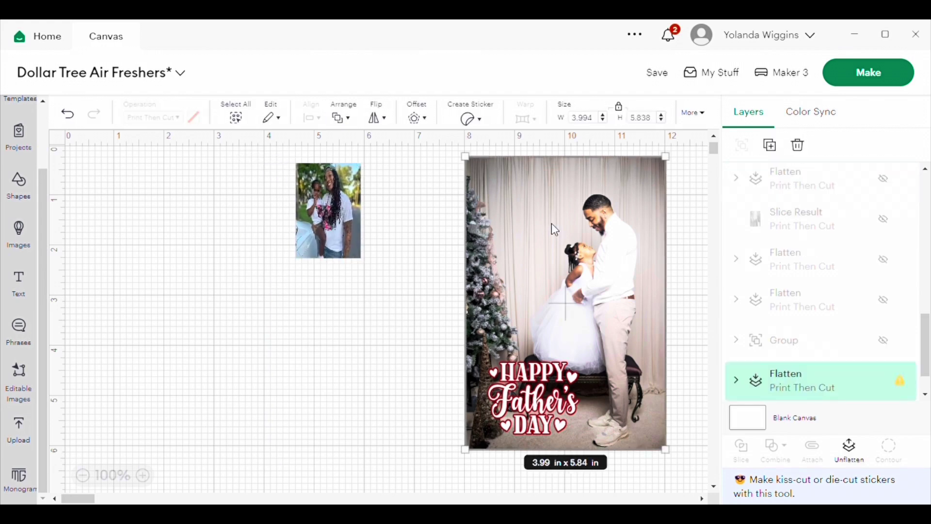
click(624, 110)
drag(598, 122, 569, 121)
text(1.3)
key(Return)
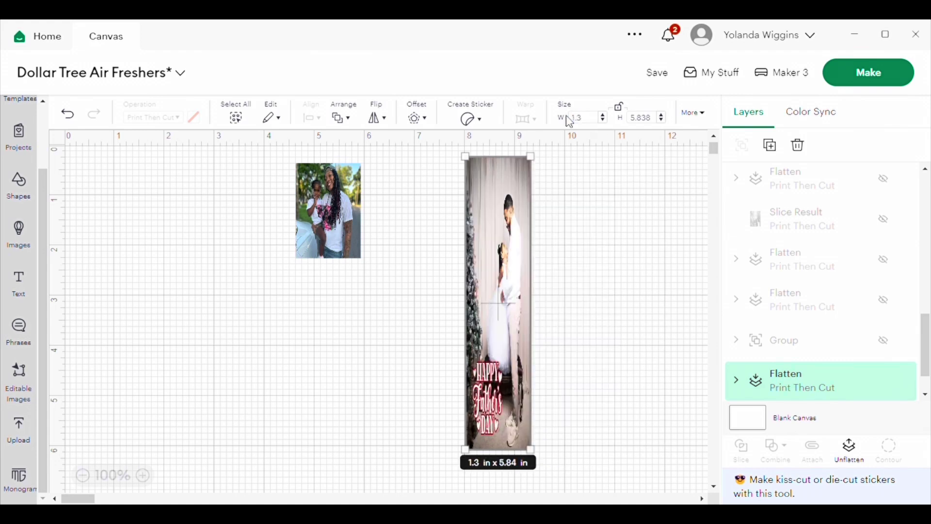
drag(660, 118, 633, 113)
text(1.9)
key(Return)
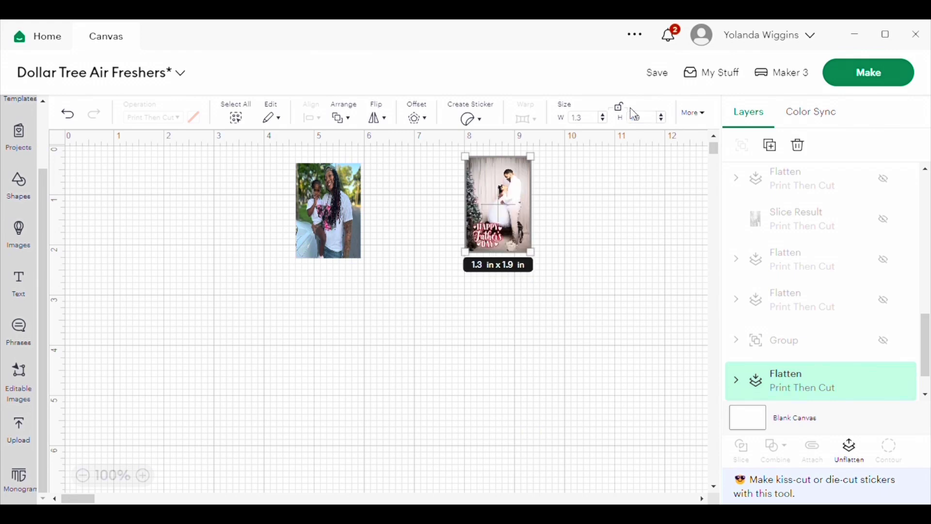
click(553, 296)
- Arrange the two small photos side by side between about 9.5 and 12.5 in on the horizontal ruler, with the outdoor photo last
drag(517, 225, 552, 225)
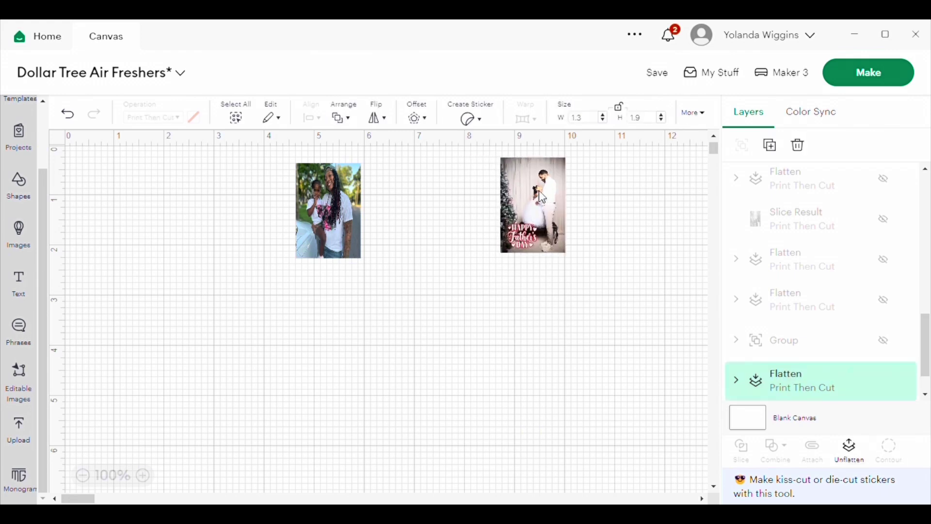
drag(325, 218, 446, 204)
drag(539, 201, 585, 202)
drag(466, 198, 500, 199)
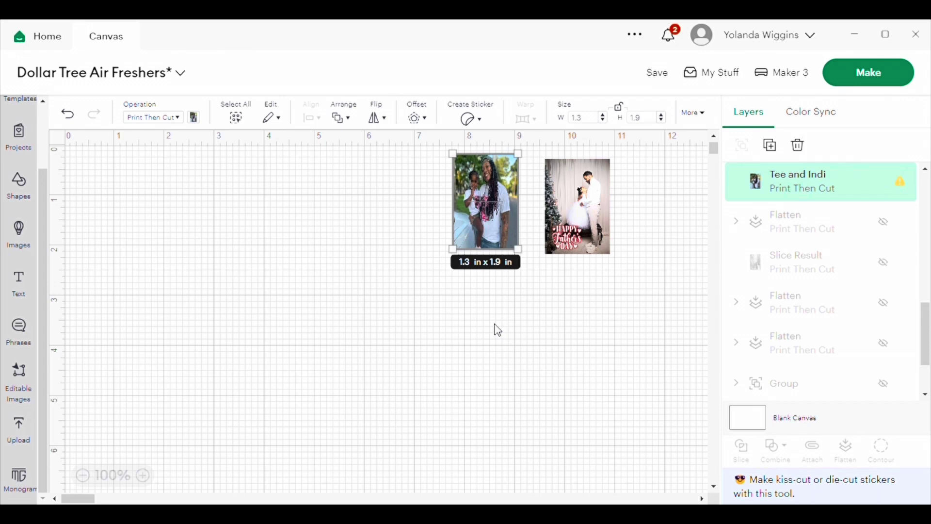
click(519, 388)
drag(481, 220, 658, 234)
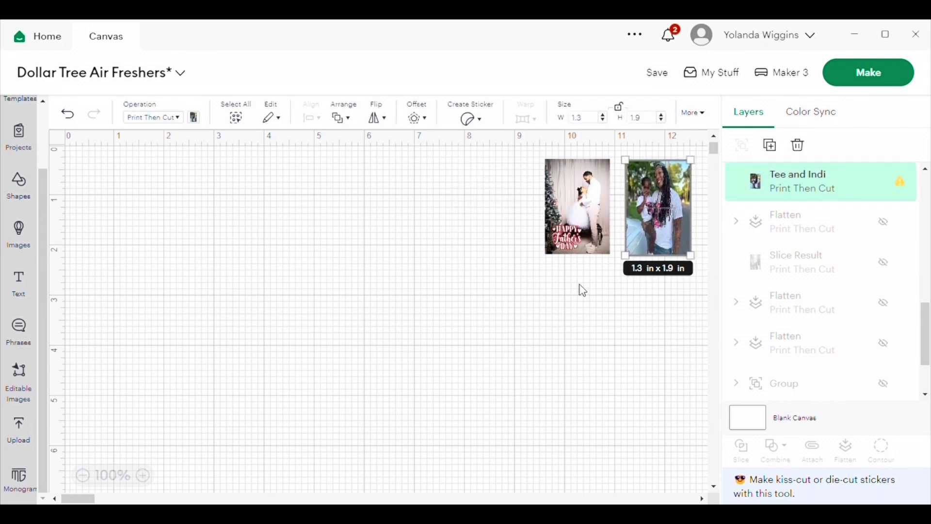
drag(581, 206, 579, 208)
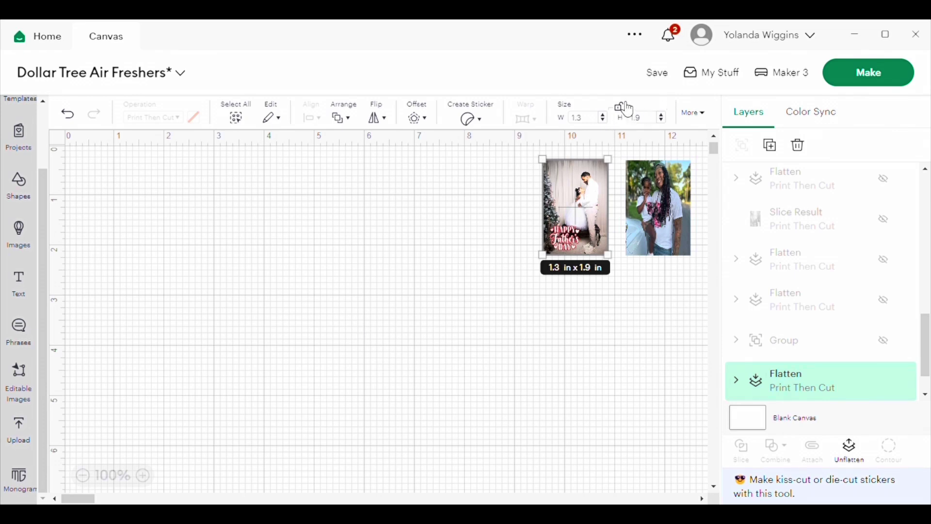
click(587, 289)
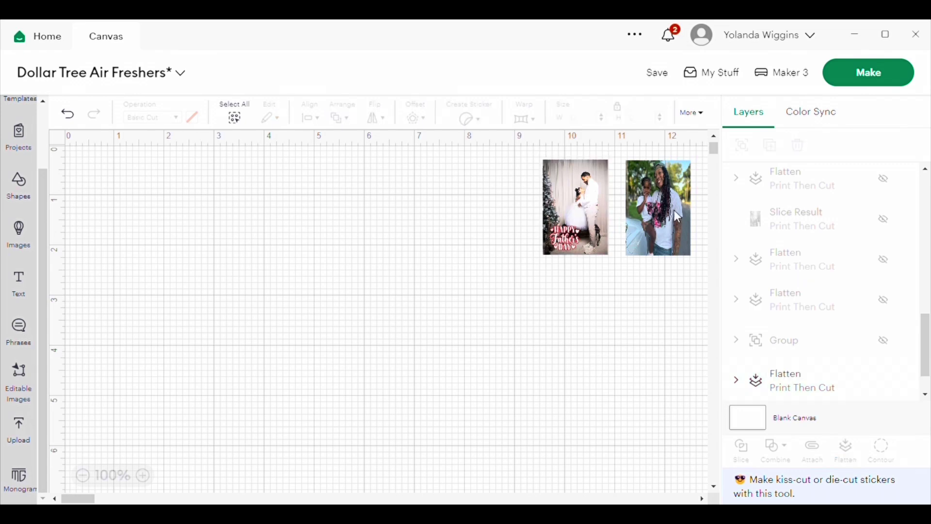
- Browse all uploaded images and add the porch photo of the pair in white and green tops to the canvas
click(23, 433)
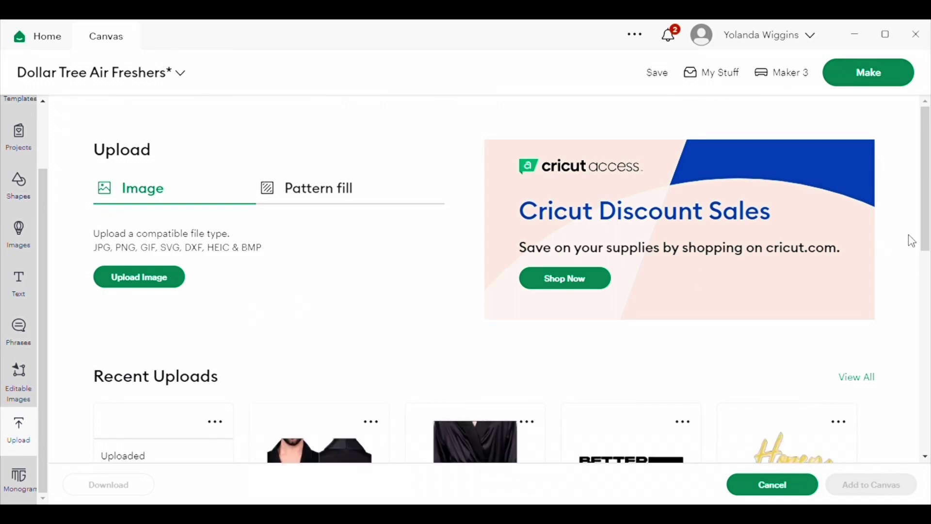
scroll(925, 176, down, 2)
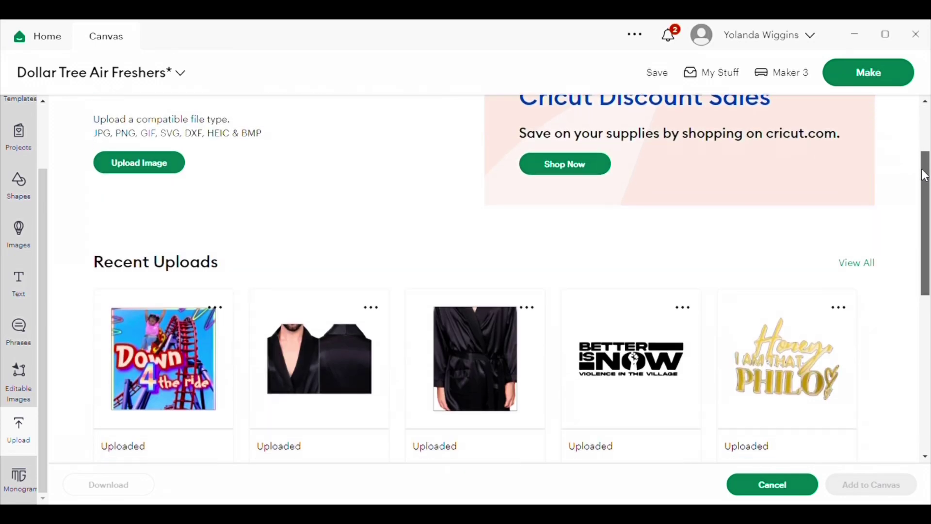
drag(925, 175, 927, 335)
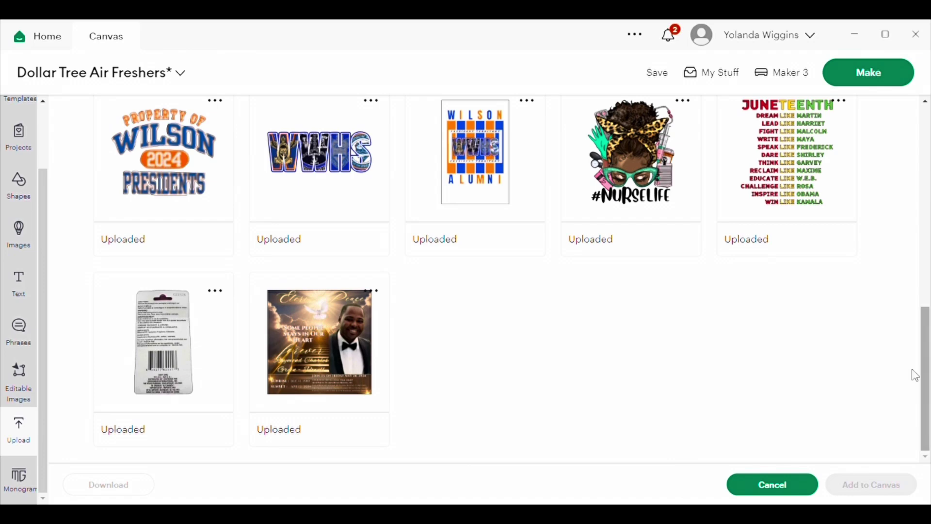
drag(915, 336, 917, 119)
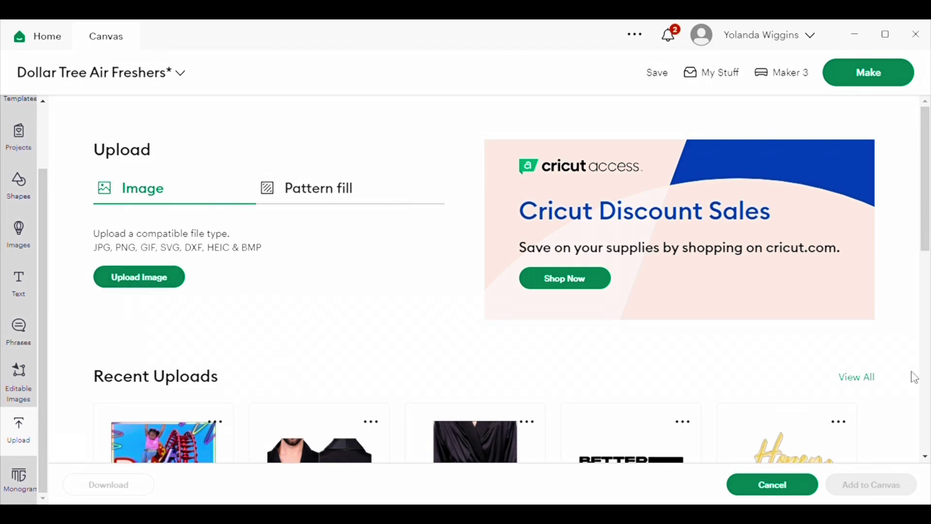
click(857, 377)
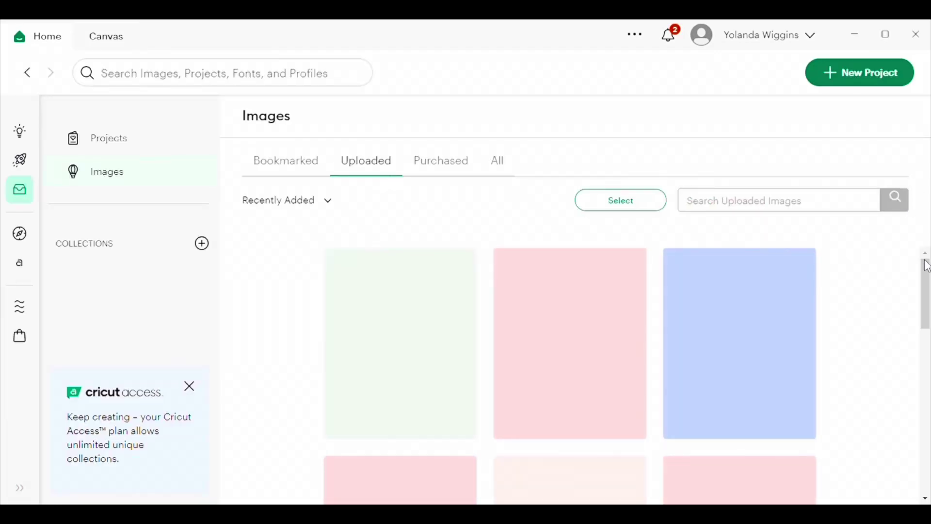
drag(925, 264, 927, 341)
mouse_move(714, 419)
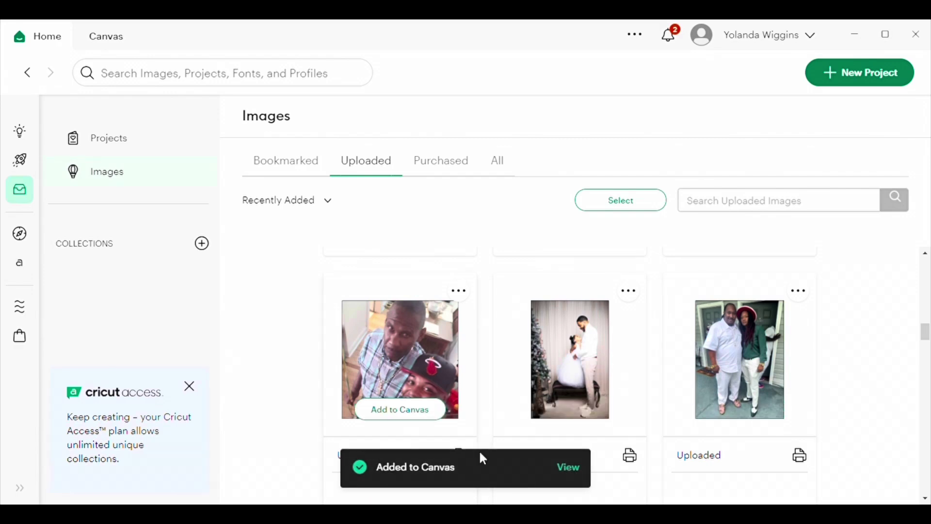
click(572, 461)
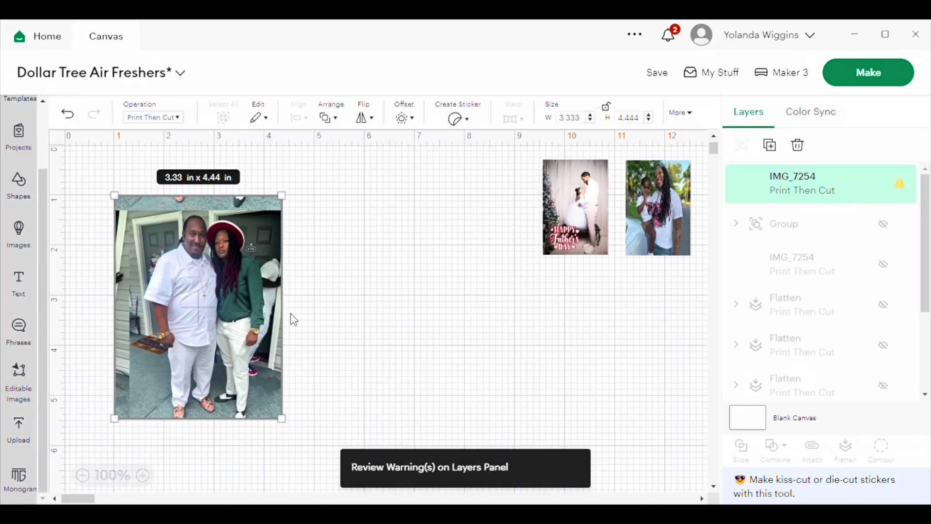
- Move the new porch photo toward the middle of the canvas, about 4.4 in from the left edge, and keep it selected
drag(238, 295, 402, 293)
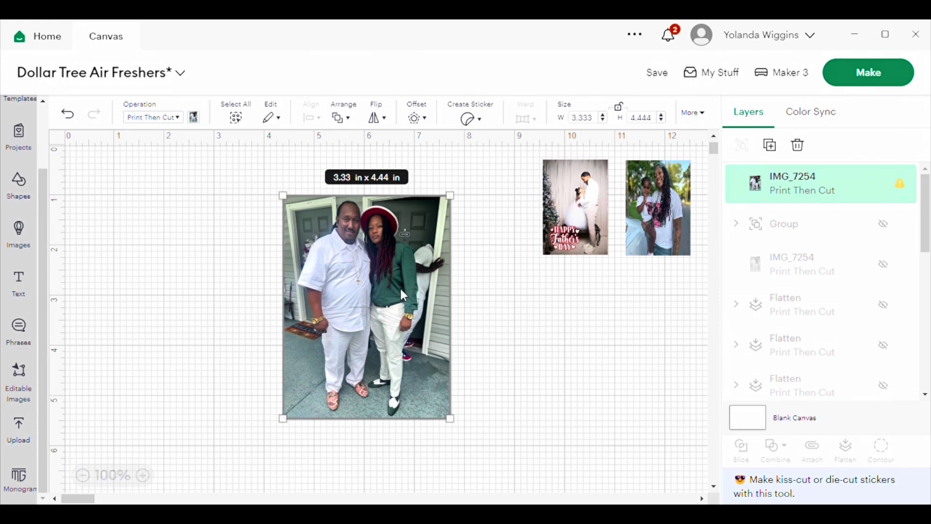
click(544, 360)
click(362, 308)
- Search the phrases for "happy father's day" and add the yellow Happy Father's Day design with hearts to the canvas
click(19, 331)
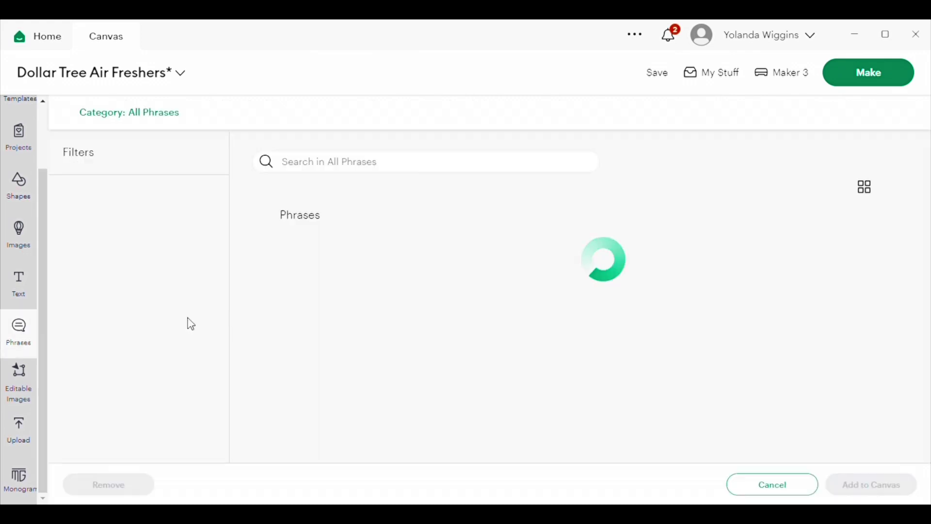
click(348, 167)
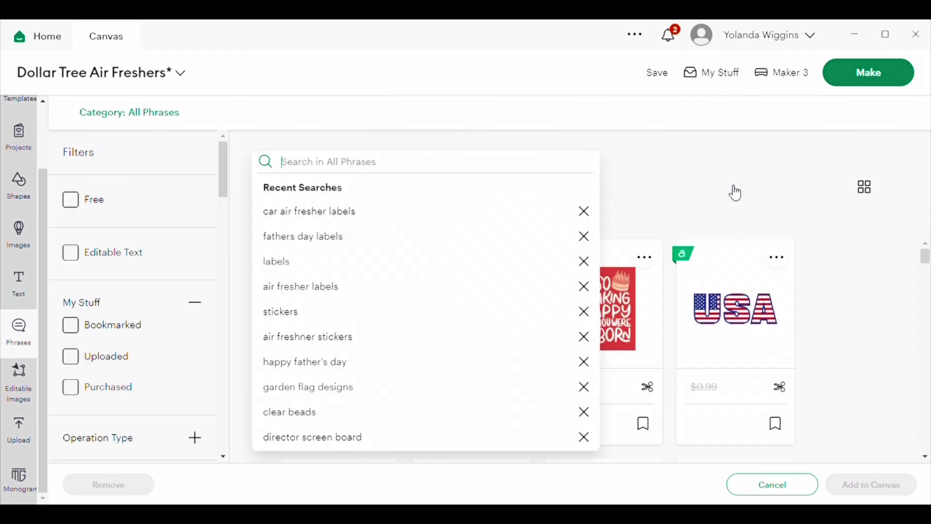
click(320, 371)
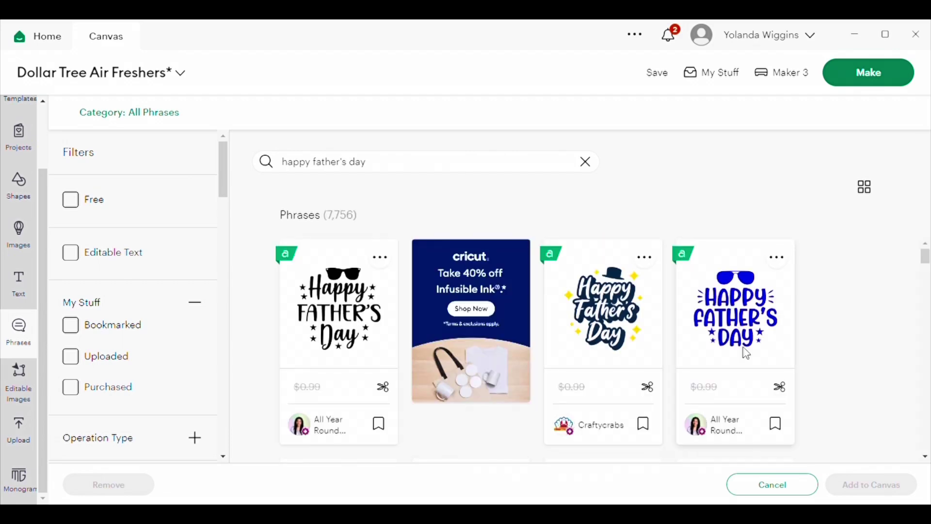
drag(925, 260, 923, 368)
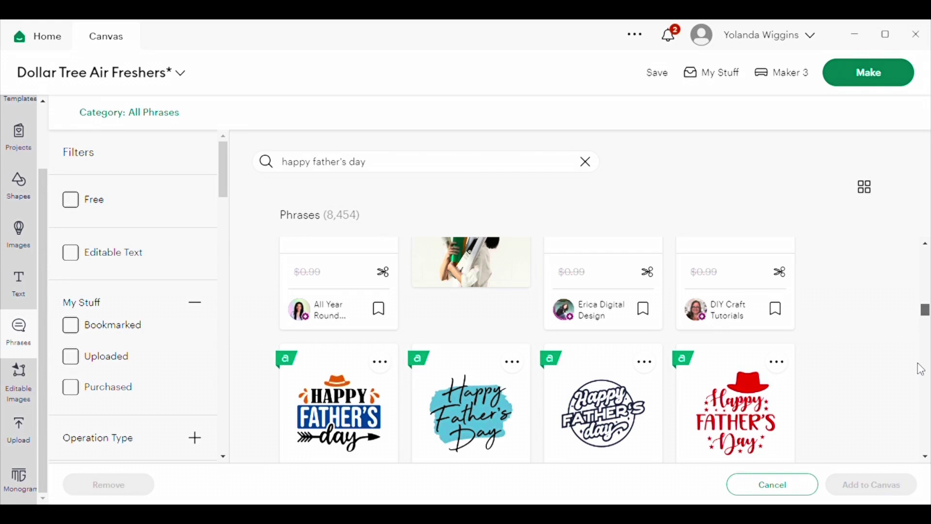
scroll(921, 373, down, 2)
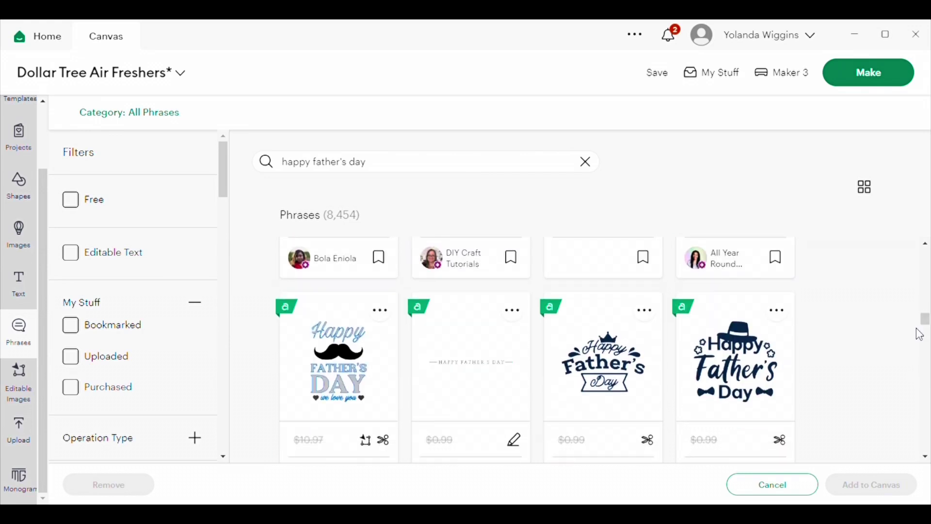
drag(923, 320, 926, 362)
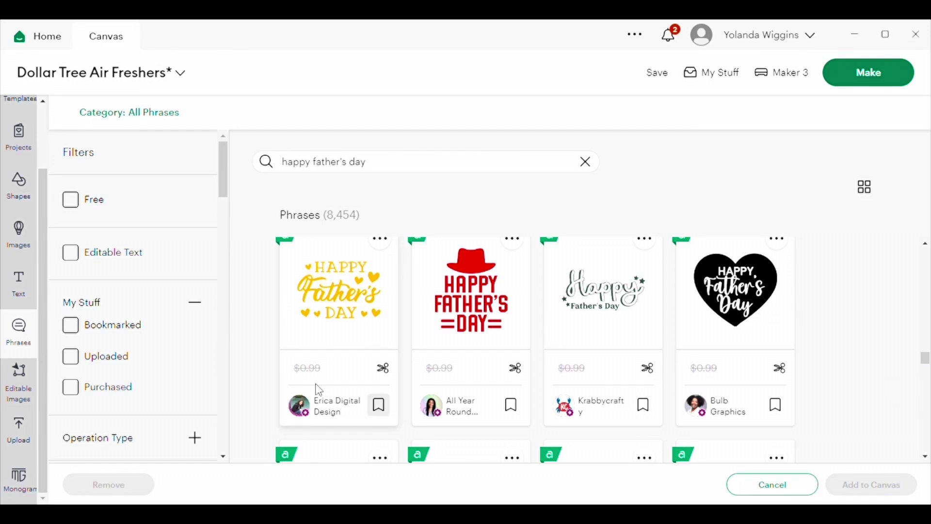
click(359, 300)
click(870, 484)
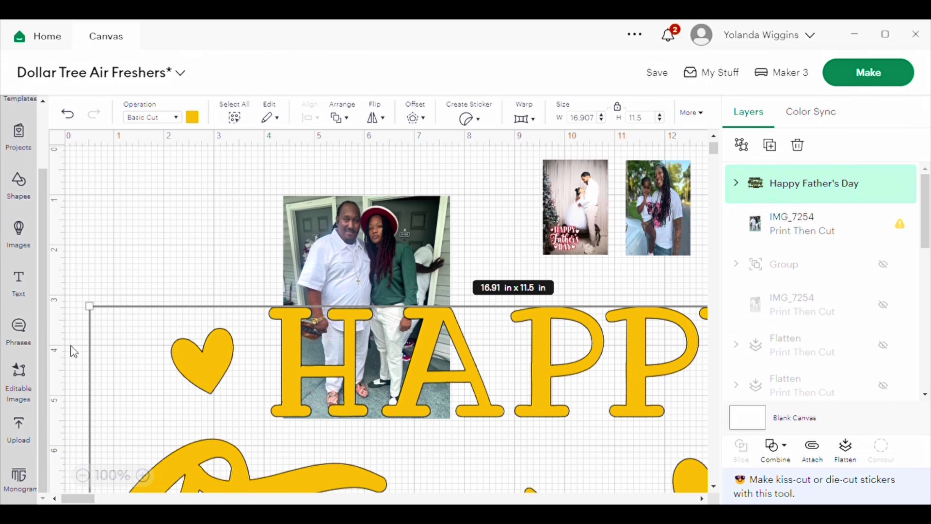
- Shrink the yellow phrase to about 2.23 by 1.52 in and place it over the lower-right part of the porch photo
drag(89, 307, 361, 436)
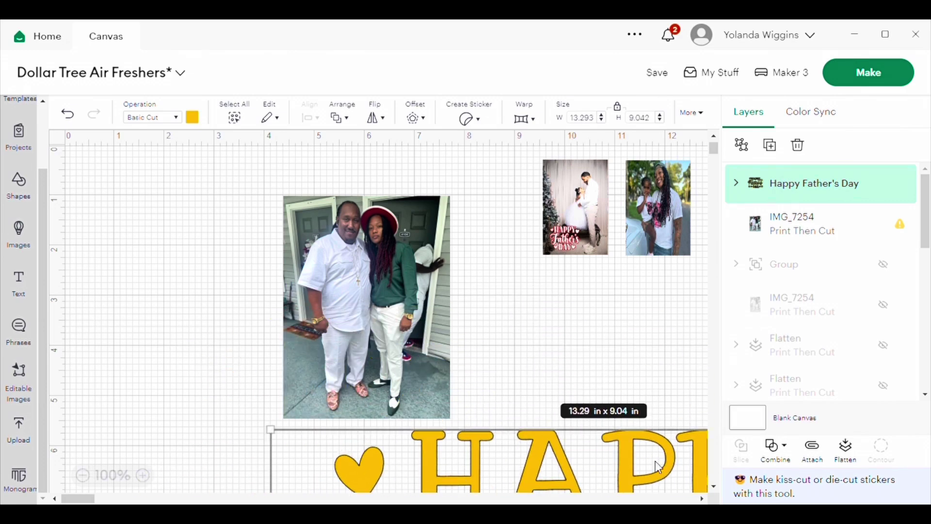
drag(655, 465, 483, 251)
drag(115, 226, 144, 206)
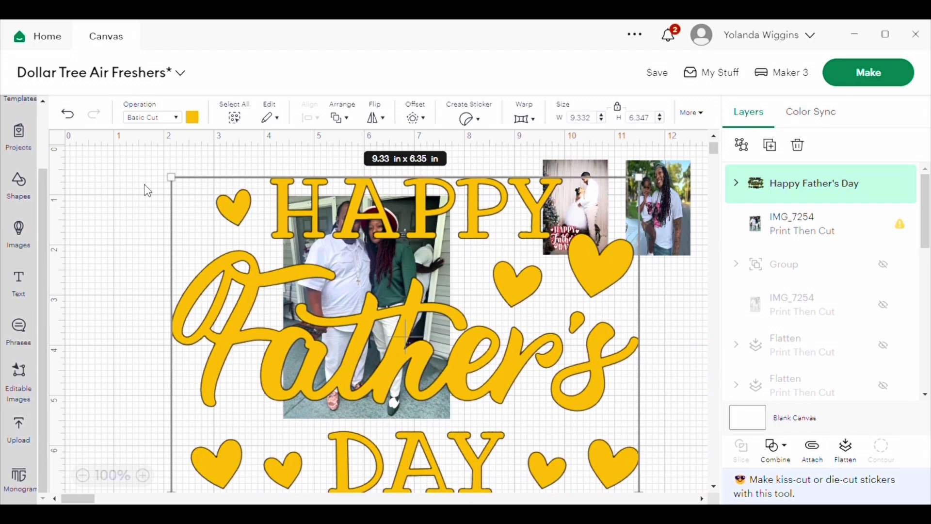
drag(172, 178, 350, 297)
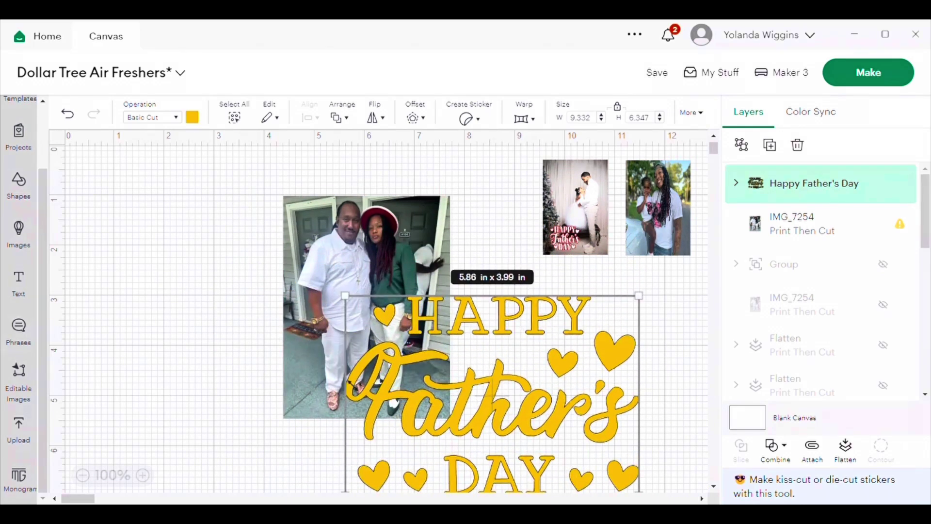
drag(389, 337, 238, 227)
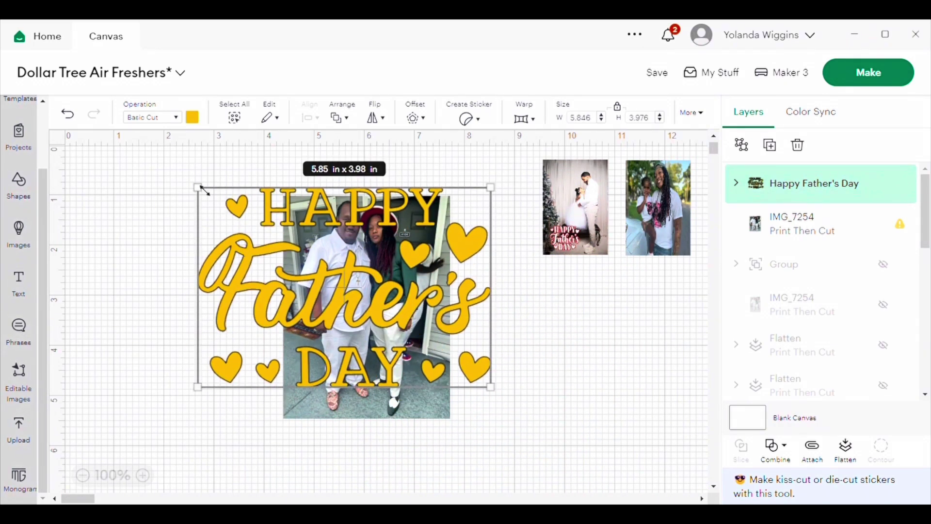
drag(198, 188, 338, 356)
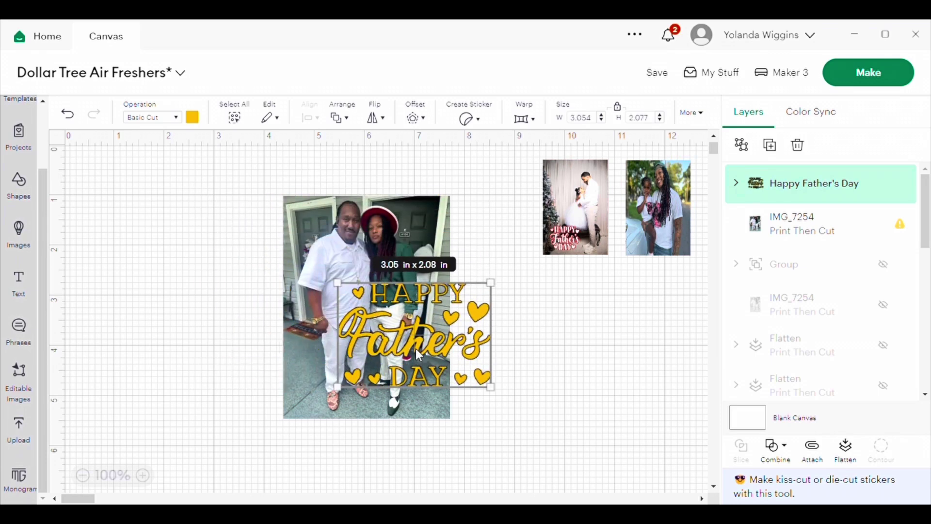
drag(392, 335, 397, 356)
drag(349, 310, 390, 338)
- Recolor the phrase white, shift it further onto the porch photo and shrink it to about 1.97 by 1.34 in
click(193, 127)
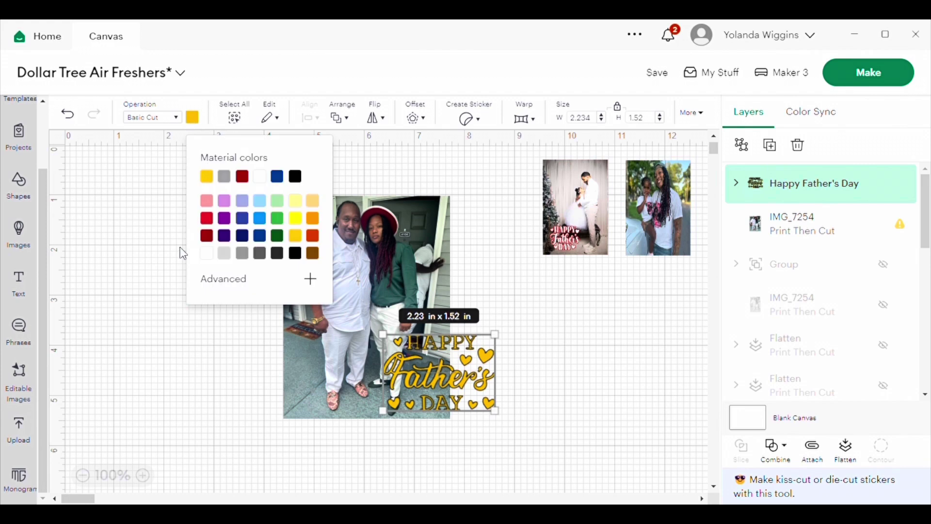
click(259, 177)
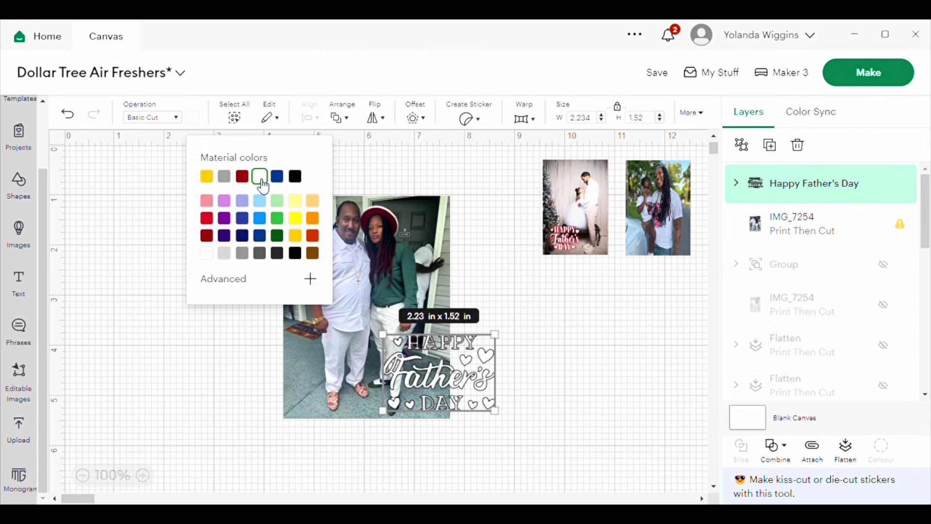
click(554, 361)
click(436, 382)
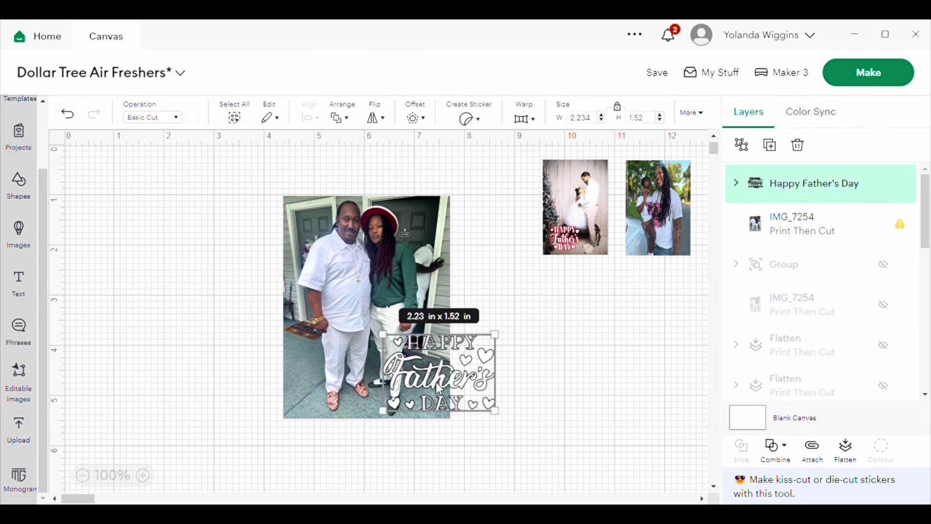
drag(436, 383, 404, 369)
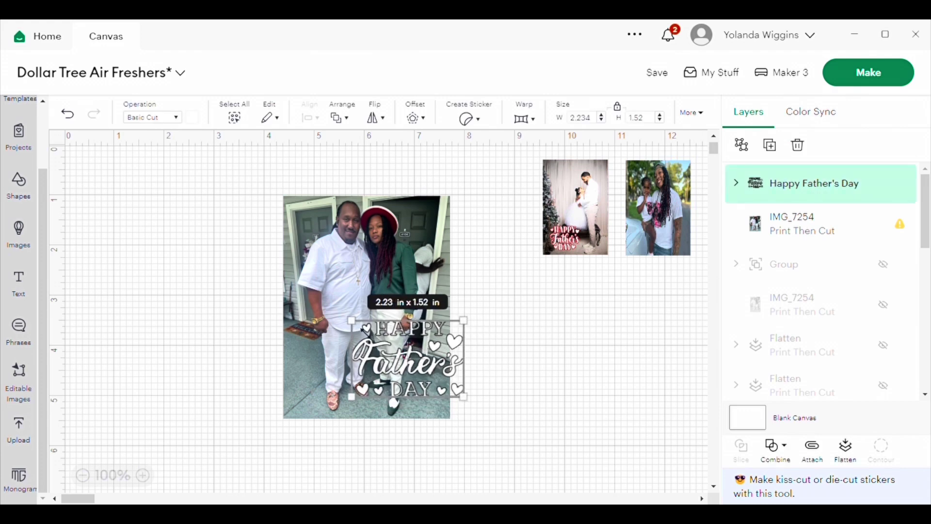
mouse_move(351, 320)
mouse_down()
mouse_move(370, 334)
mouse_move(364, 329)
mouse_up()
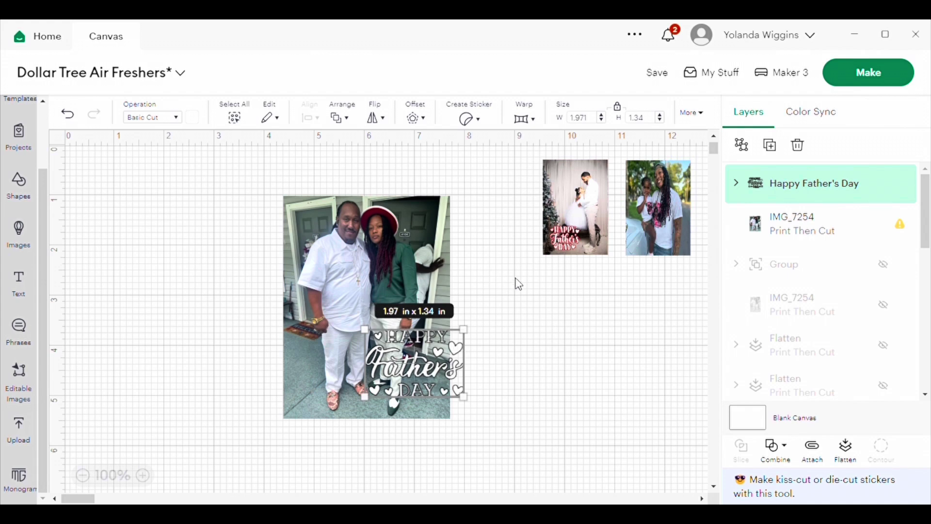
- Apply a 0.069 in welded offset with rounded corners around the white phrase
click(426, 121)
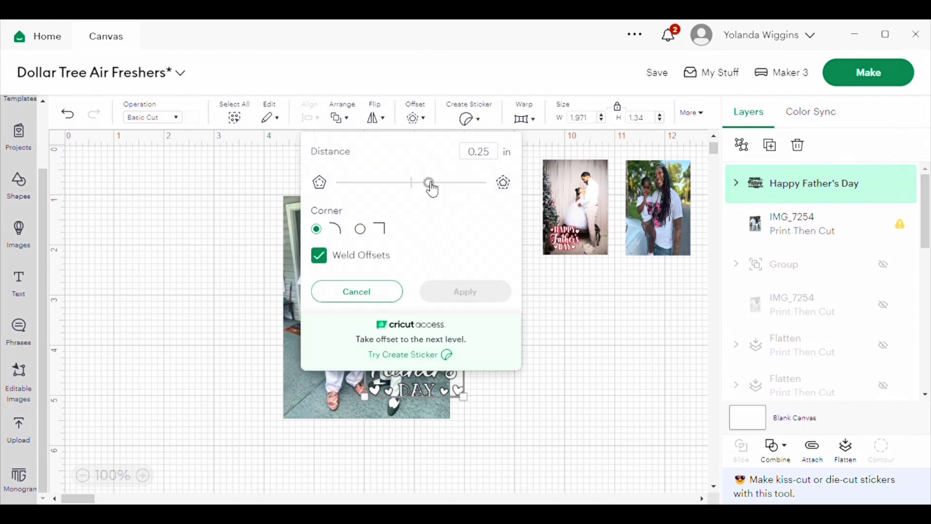
drag(432, 189, 421, 189)
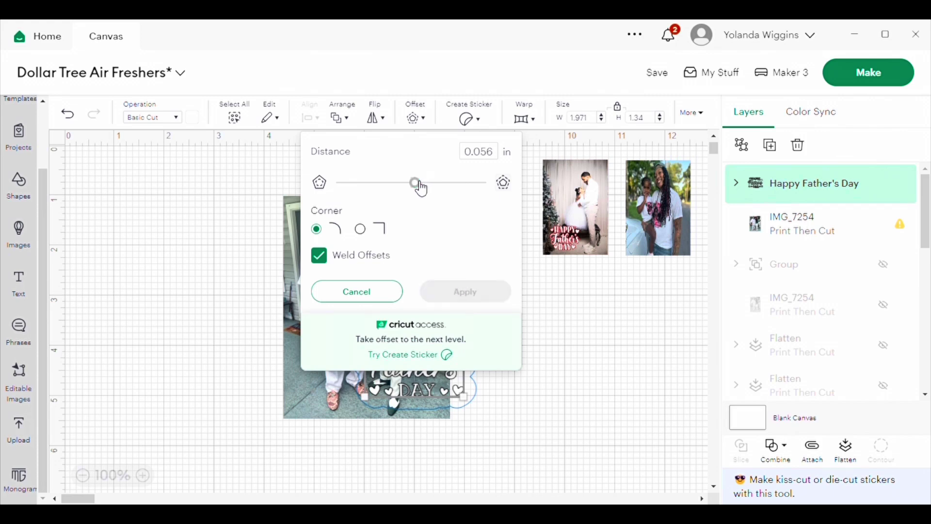
click(417, 184)
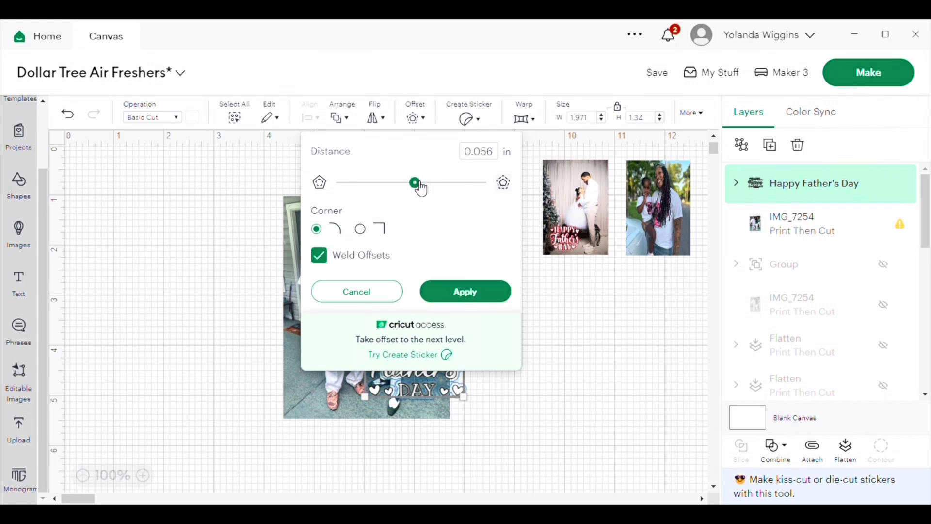
drag(421, 189, 420, 188)
drag(419, 189, 421, 188)
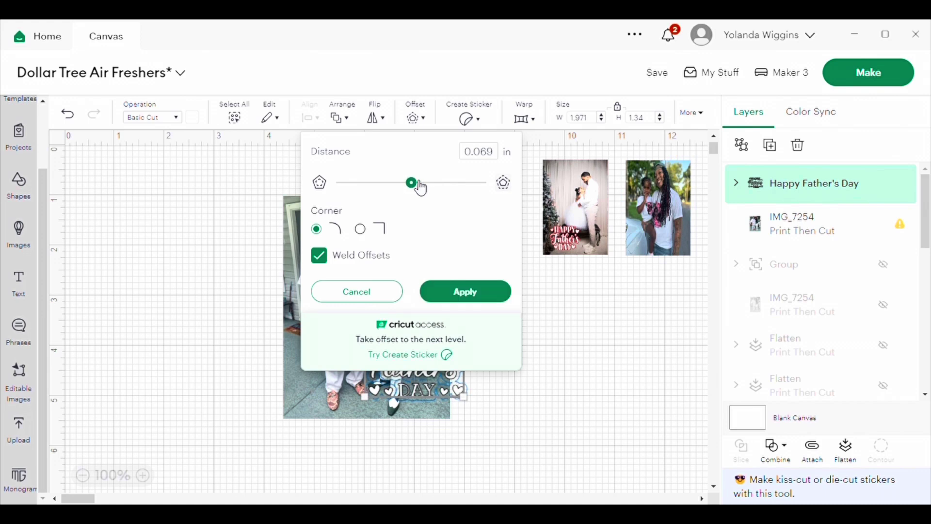
click(421, 188)
click(422, 188)
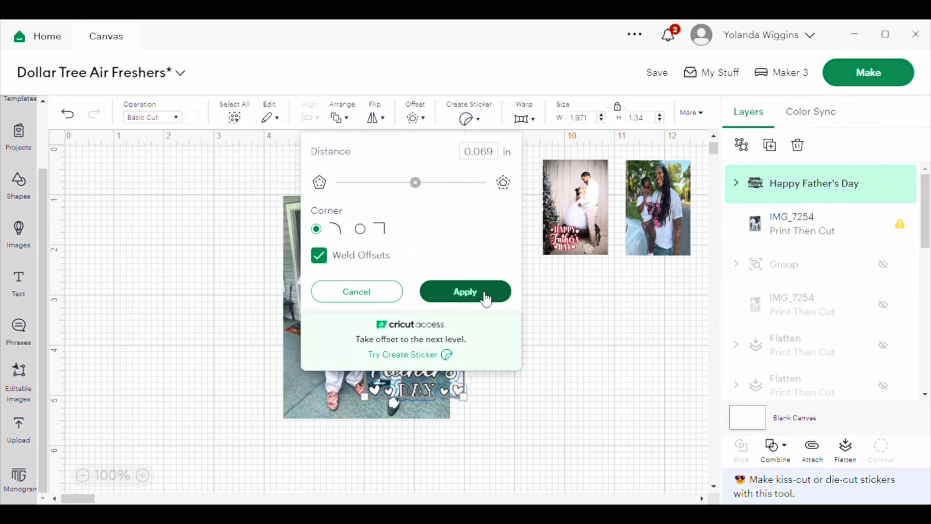
click(486, 296)
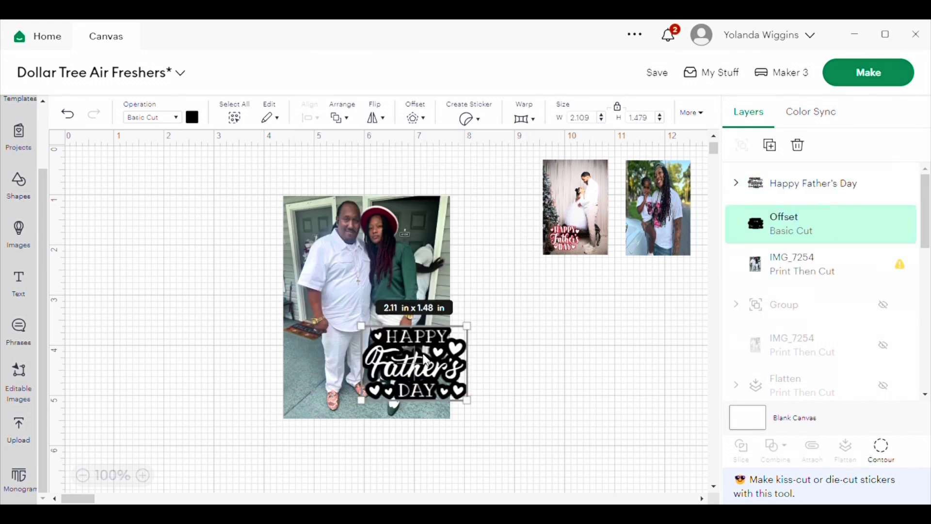
- Recolor the phrase's offset from the material colors to dark blue and deselect it
click(192, 118)
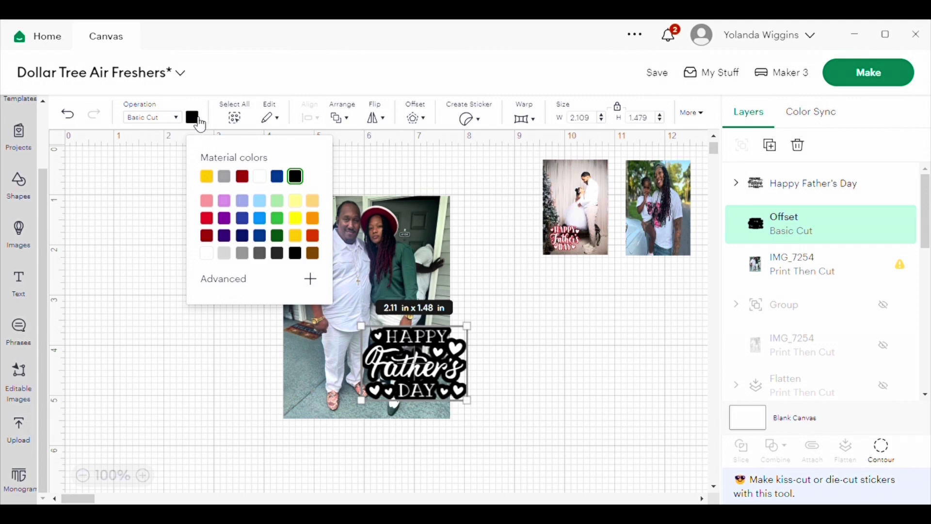
click(284, 178)
click(544, 370)
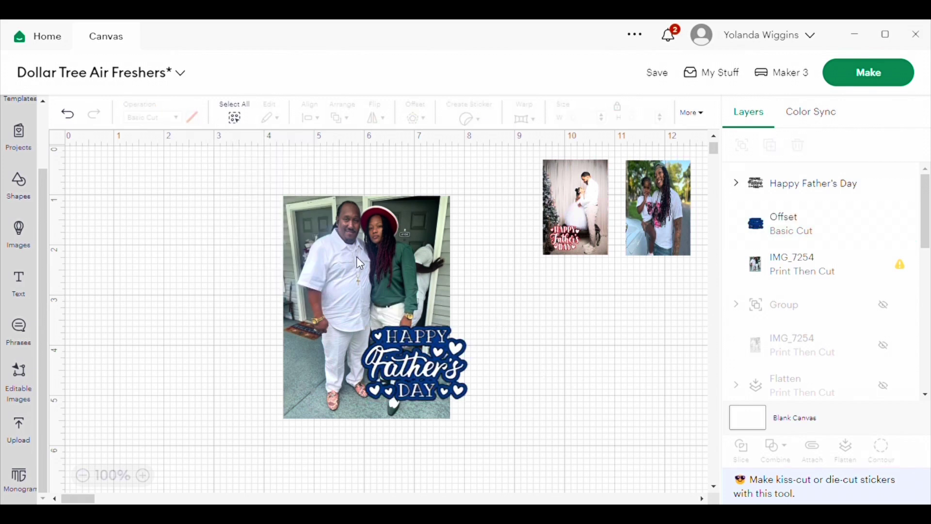
- Move the porch photo clear of the phrase, to about 1.7 in on the horizontal ruler, and group the phrase with its offset
drag(365, 234, 231, 227)
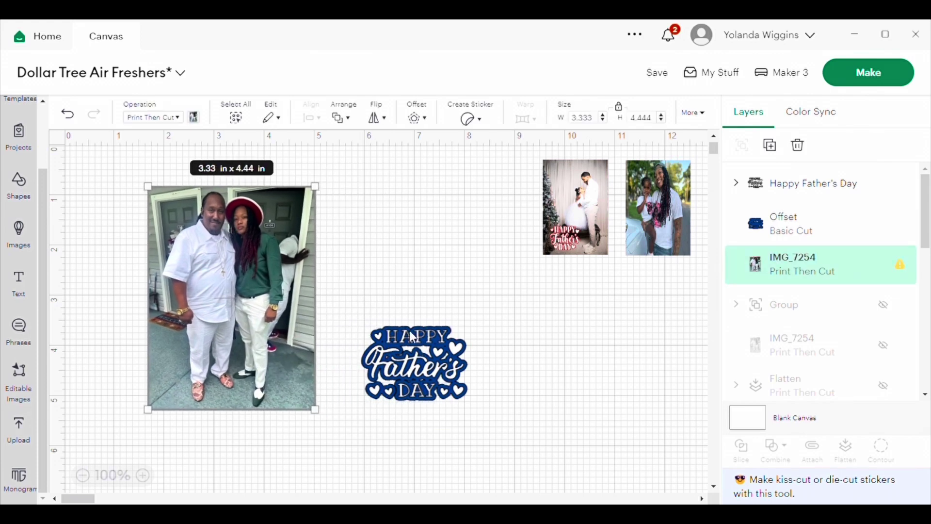
click(478, 315)
drag(435, 420, 370, 410)
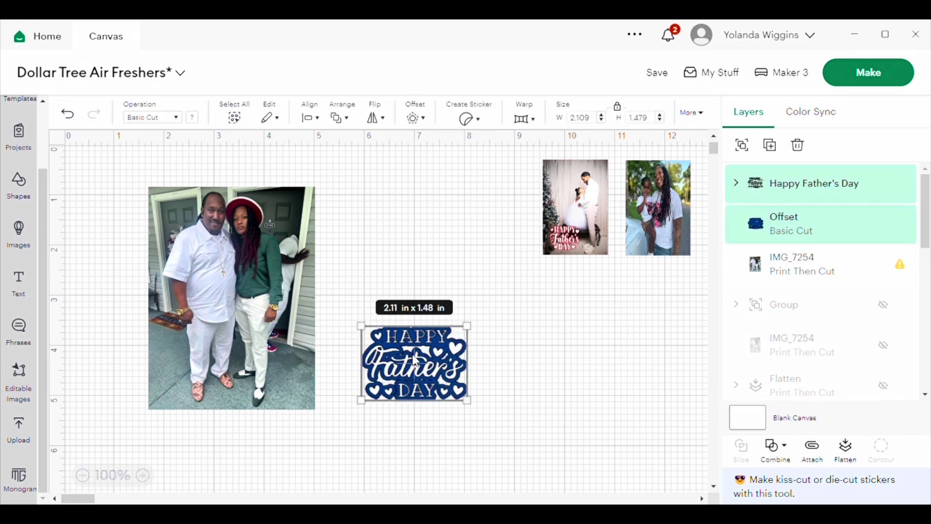
click(746, 154)
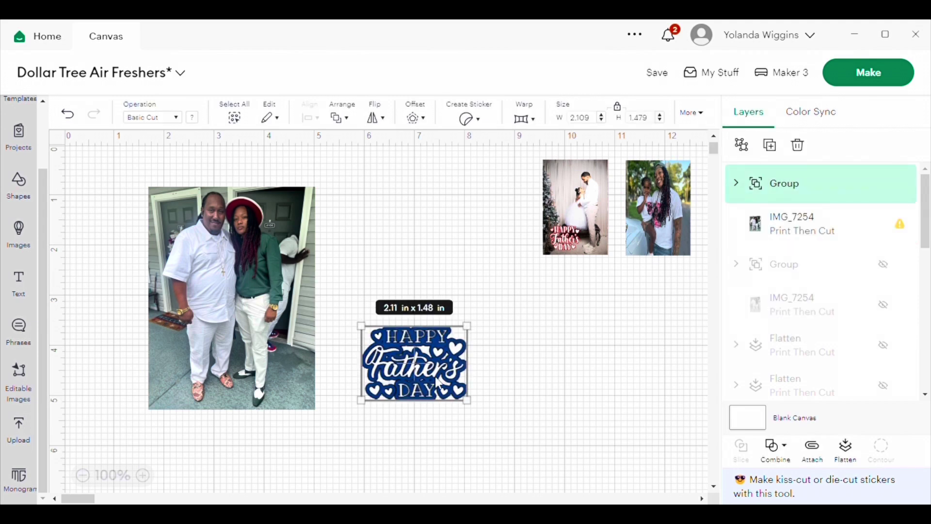
- Place the grouped phrase in the porch photo's lower-left corner and shrink it to about 1.34 by 0.94 in
click(237, 310)
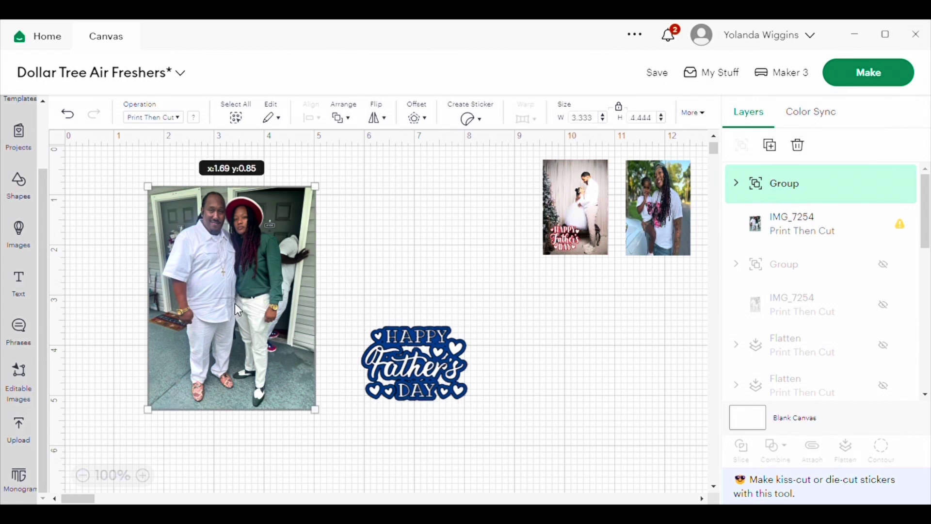
click(449, 380)
drag(449, 380, 242, 384)
drag(262, 324, 228, 370)
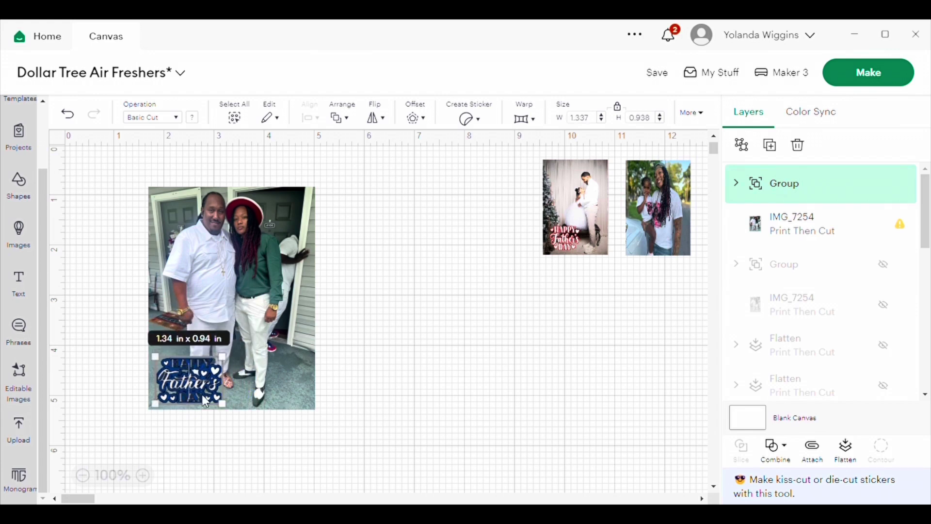
click(359, 387)
drag(173, 400, 195, 382)
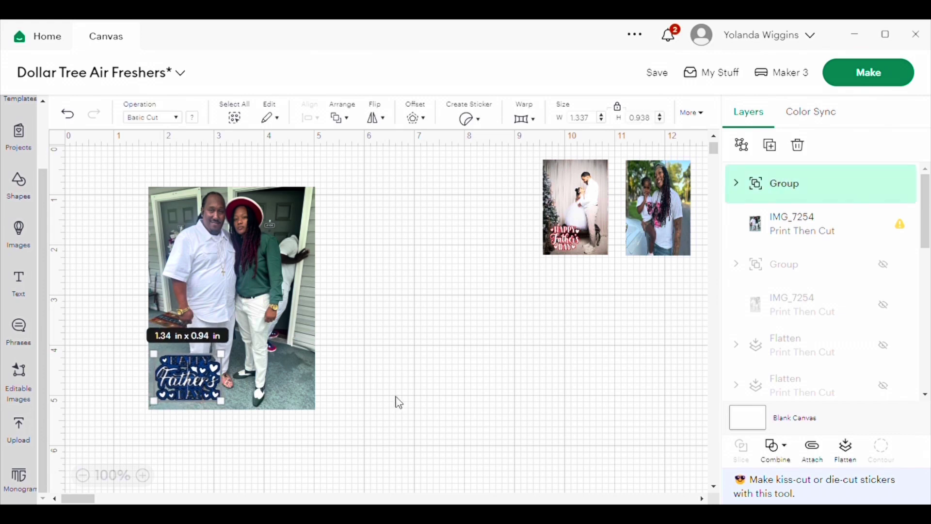
click(398, 403)
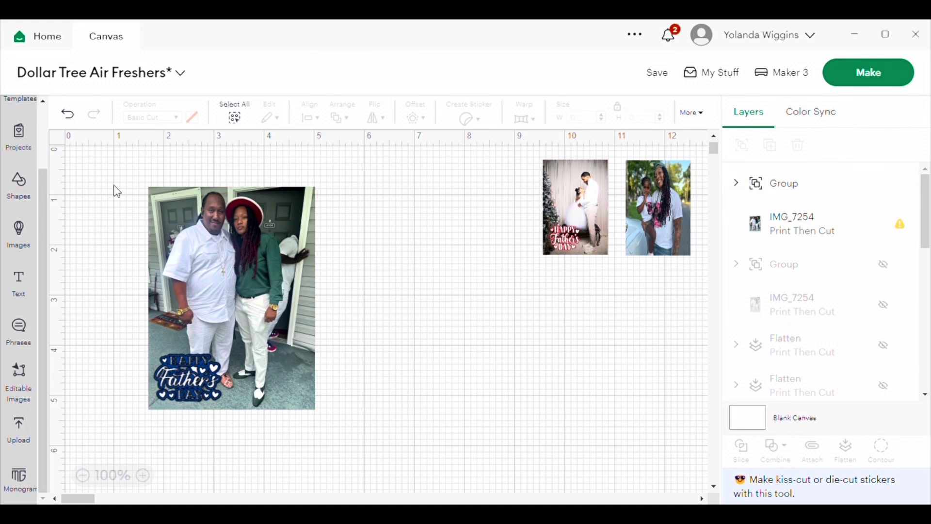
- Flatten the porch photo and the grouped phrase into one printable image, and deselect it
drag(114, 179, 337, 426)
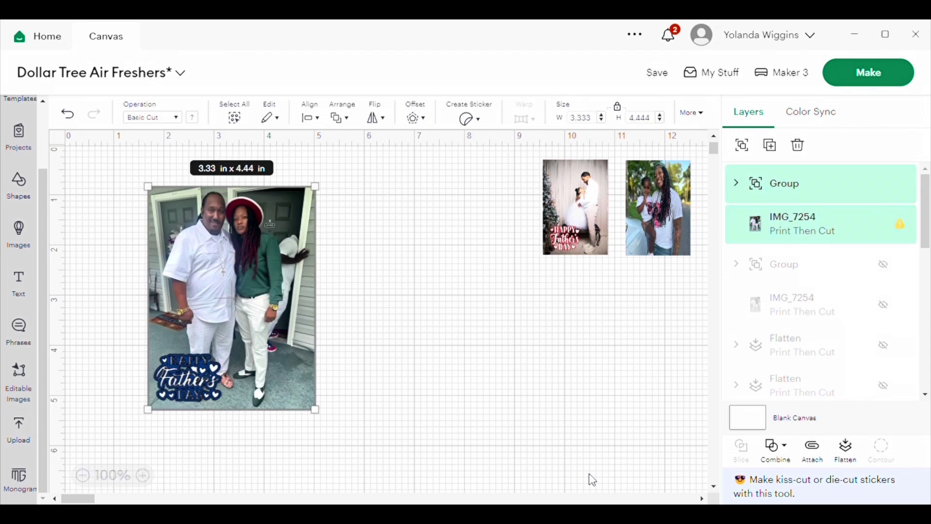
click(848, 456)
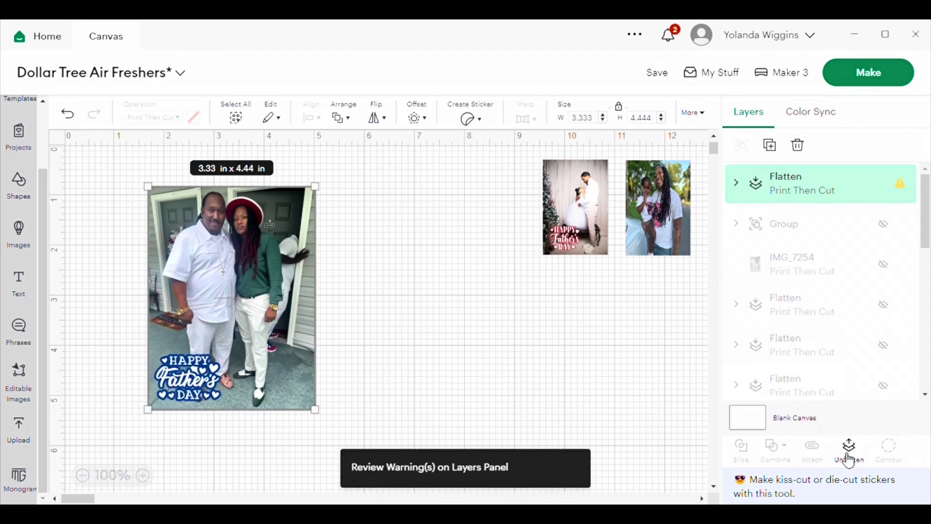
click(407, 306)
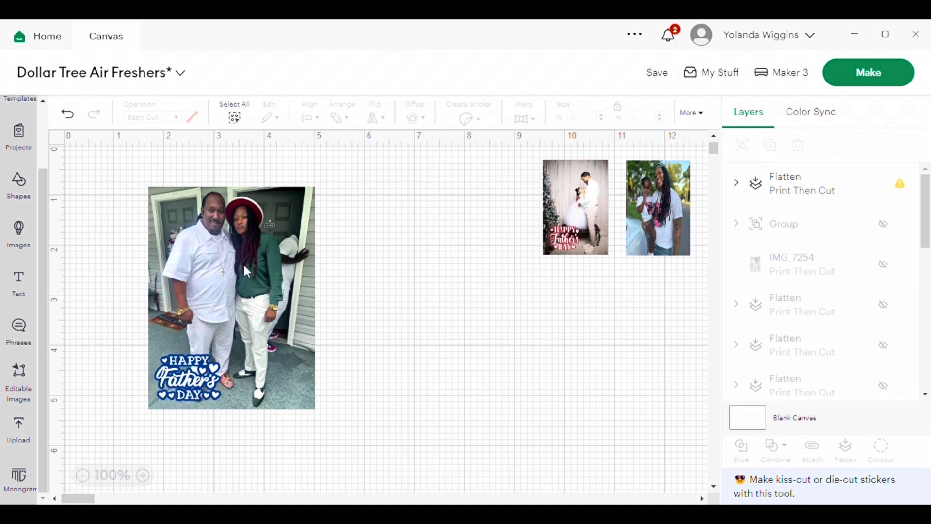
- Move the flattened porch photo to about 4.1 in on the horizontal ruler and resize it to 1.3 × 1.9 in with proportions unlocked
drag(243, 263, 365, 261)
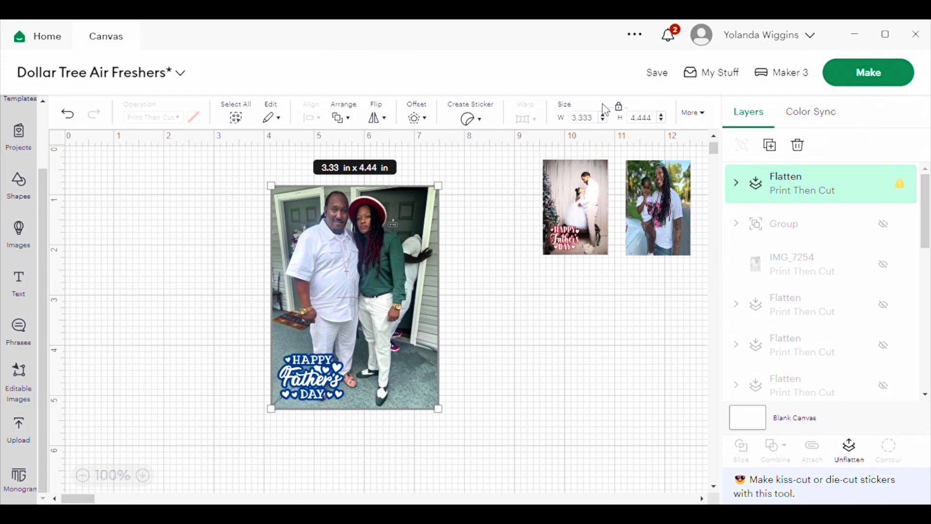
drag(601, 118, 573, 118)
text(1.39)
key(Return)
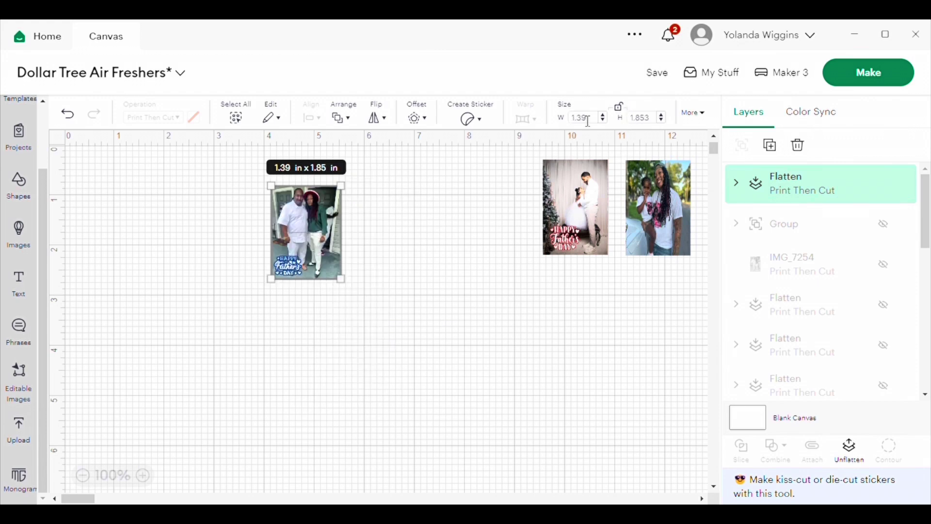
drag(581, 122, 509, 318)
text(1.3)
key(Return)
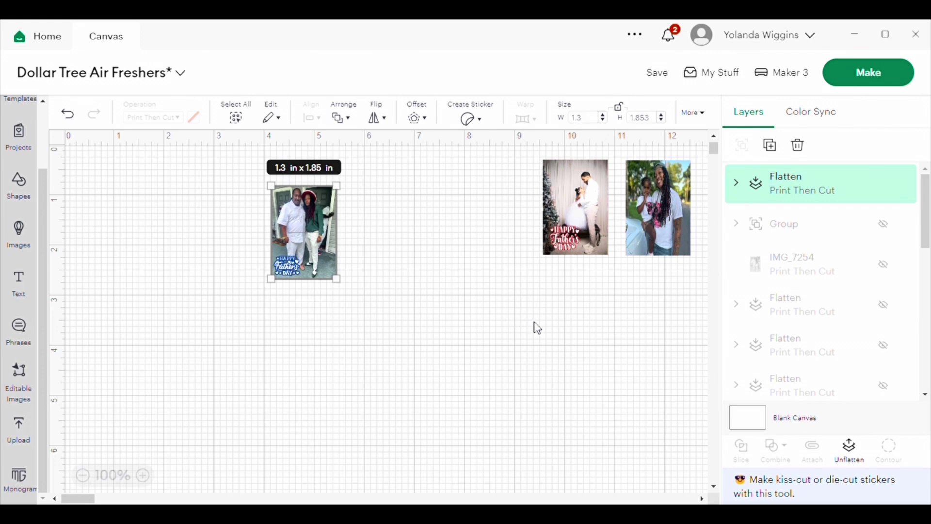
drag(659, 124, 631, 122)
text(1.9)
key(Return)
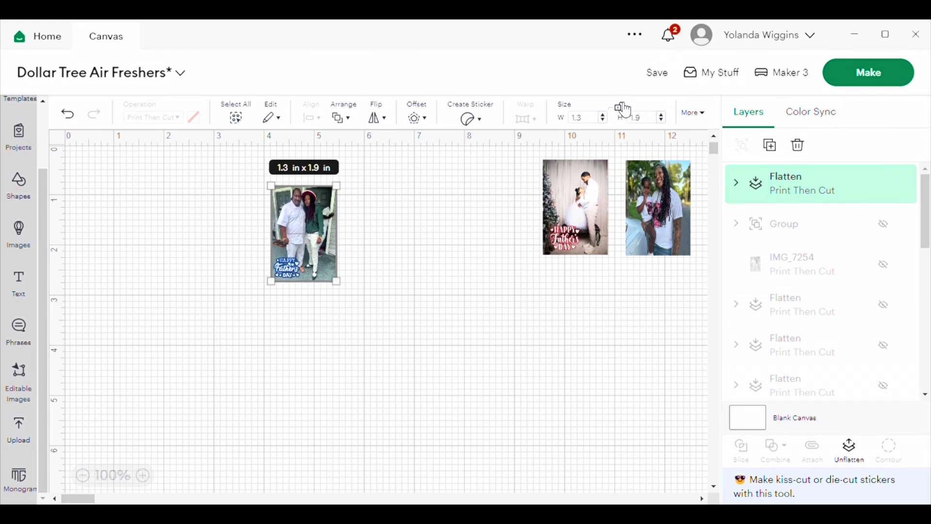
click(434, 286)
- Arrange the porch, studio and outdoor photos in a row, their left edges at about 5.7, 7.9 and 9.9 in on the ruler
click(326, 252)
drag(319, 225, 470, 214)
drag(586, 198, 583, 240)
drag(461, 217, 393, 218)
drag(575, 244, 505, 225)
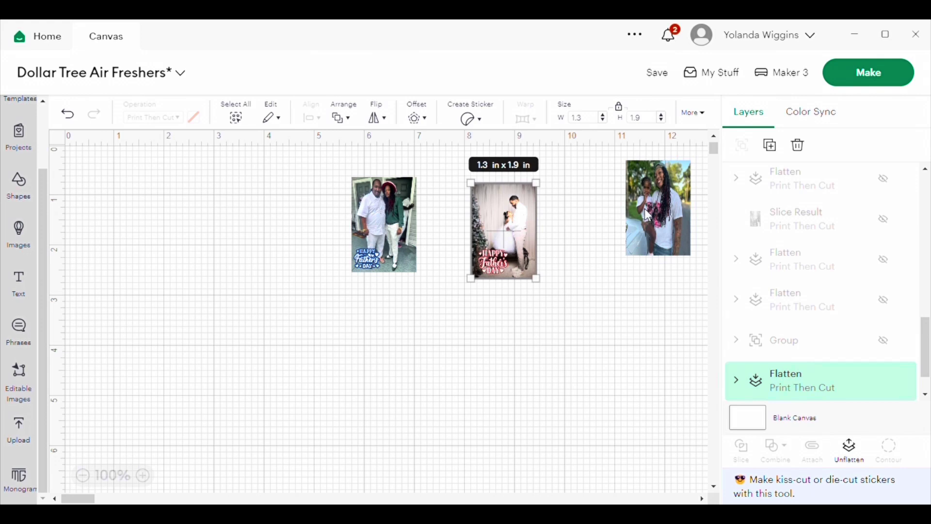
drag(645, 208, 577, 224)
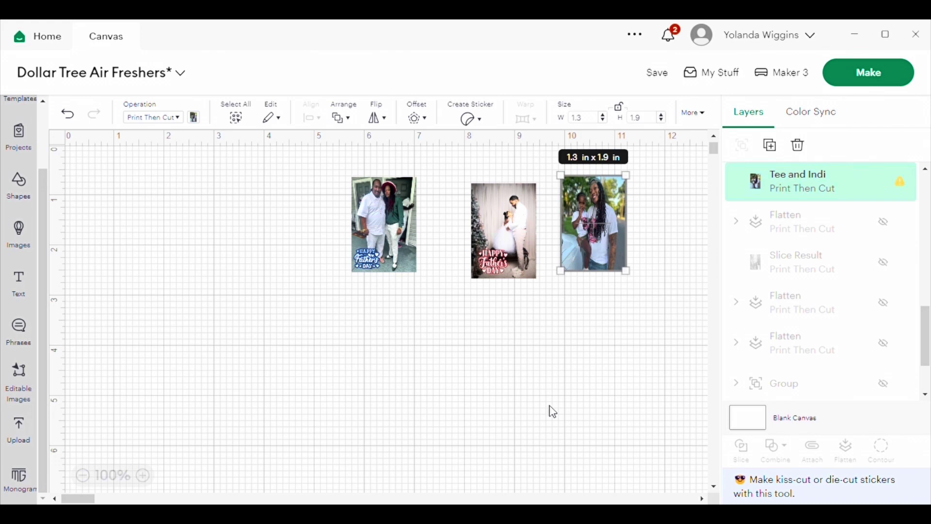
drag(533, 221, 520, 201)
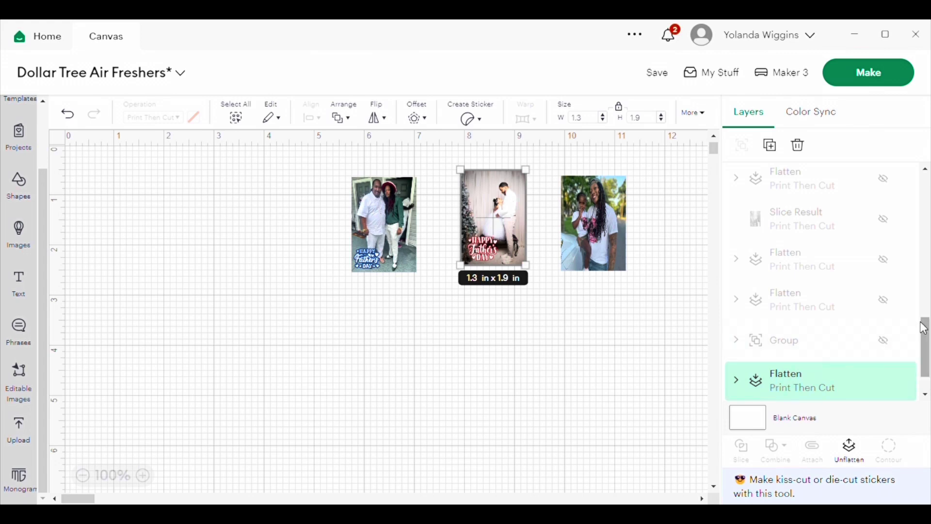
- Show the hidden gold memorial photo slice and move it clear of the porch photo, below the row
scroll(924, 329, down, 2)
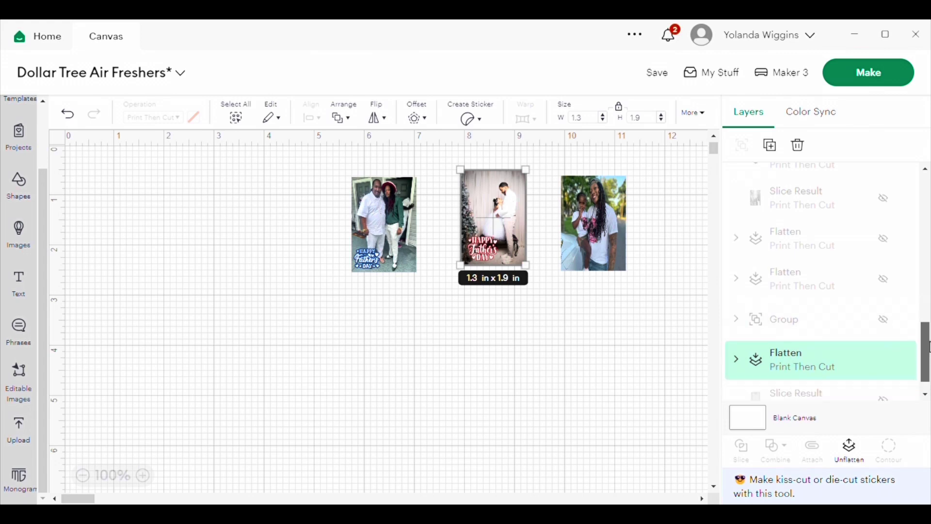
drag(924, 335, 927, 296)
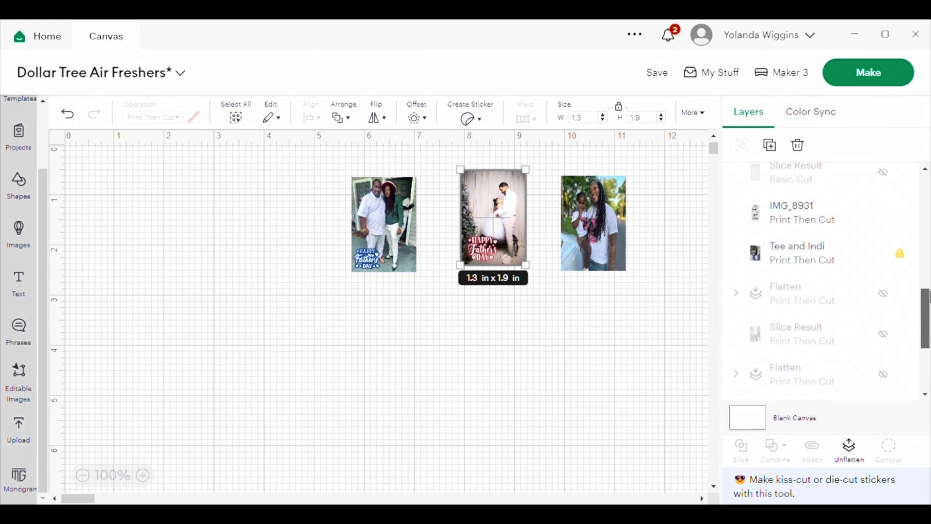
click(890, 335)
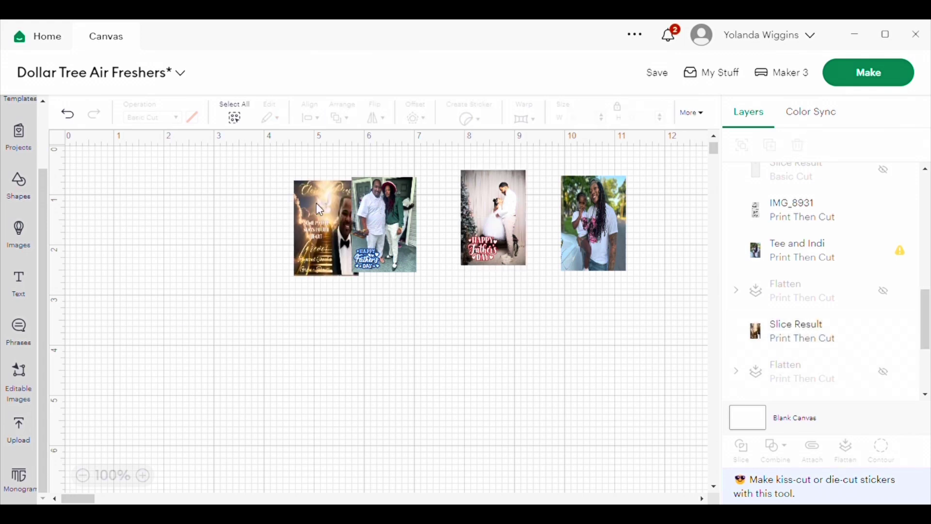
drag(316, 202, 277, 275)
- Show the hidden Happy Father's Day phrase group near the end of the layer list and hide it again
drag(927, 316, 908, 355)
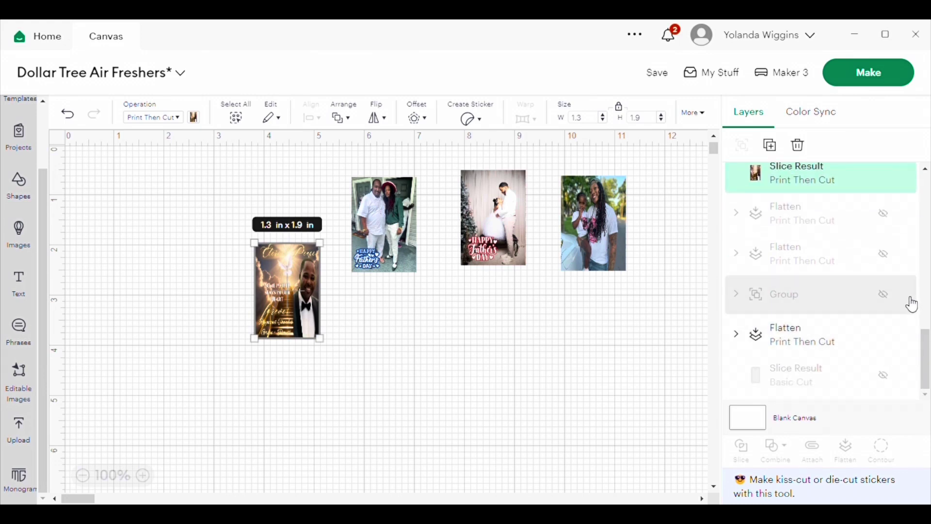
click(889, 298)
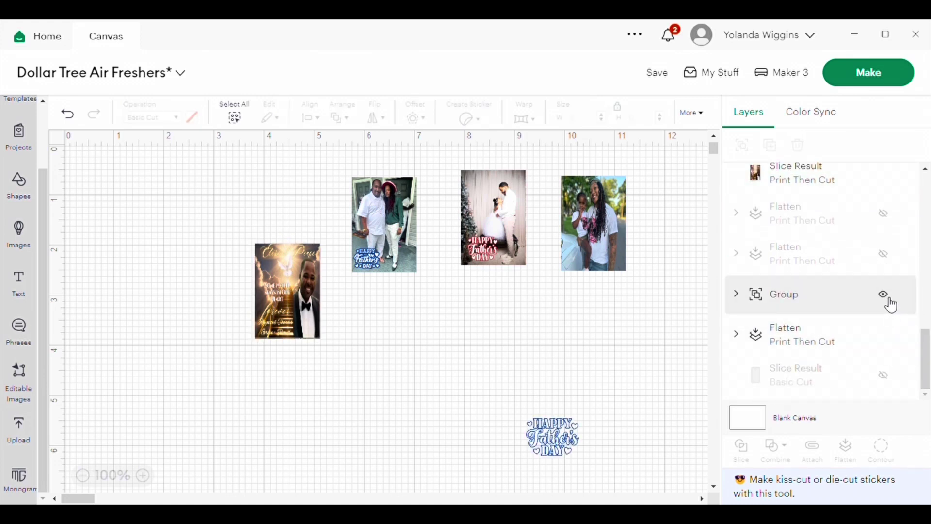
click(888, 297)
- Show the hidden flattened selfie design that carries the Happy Father's Day phrase
drag(925, 361, 914, 339)
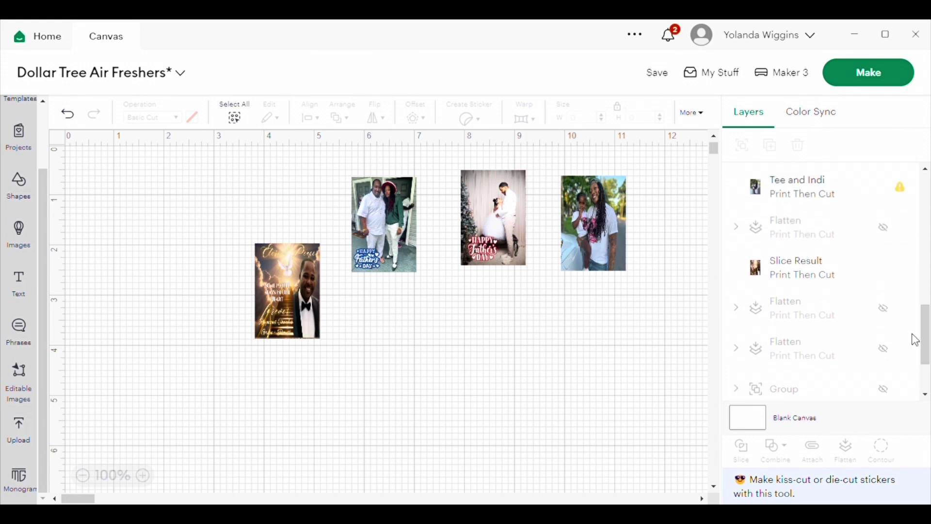
click(890, 318)
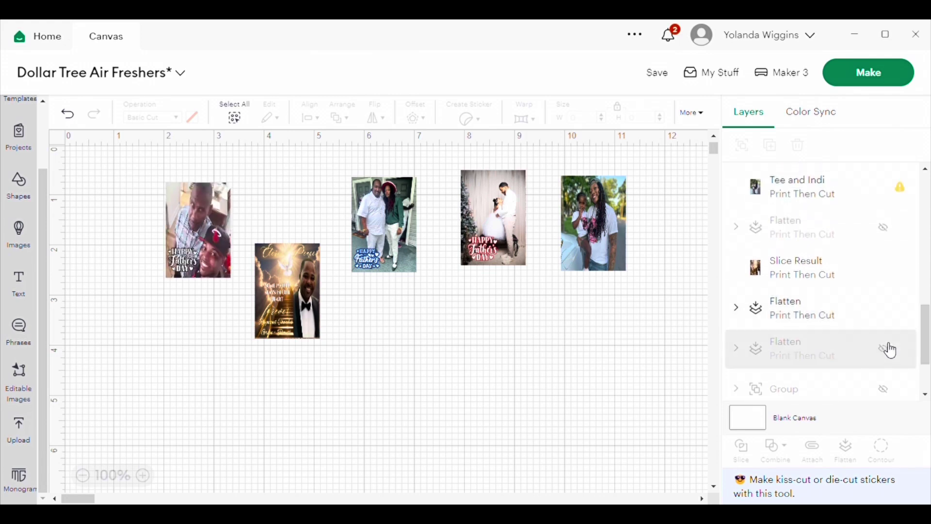
- Show the hidden duplicate porch design, move it below the other photos, and hide it again
click(891, 349)
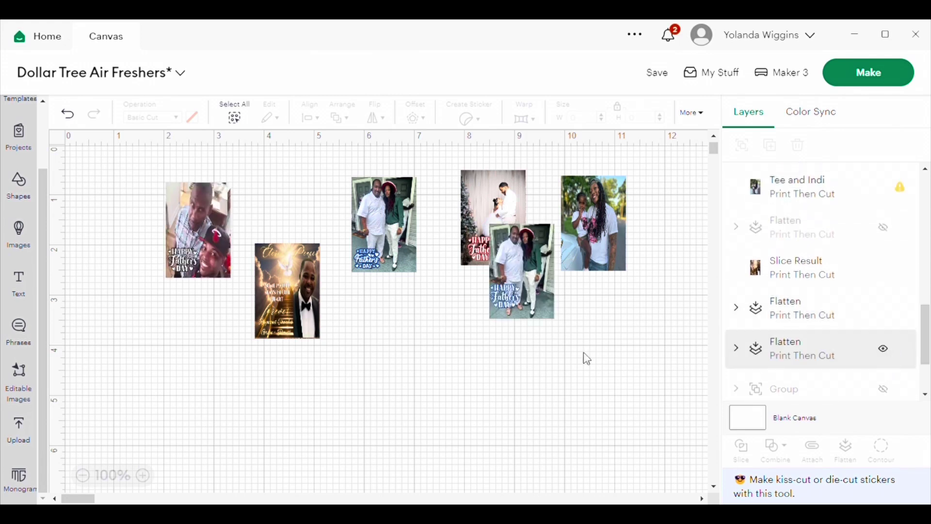
drag(525, 278, 551, 353)
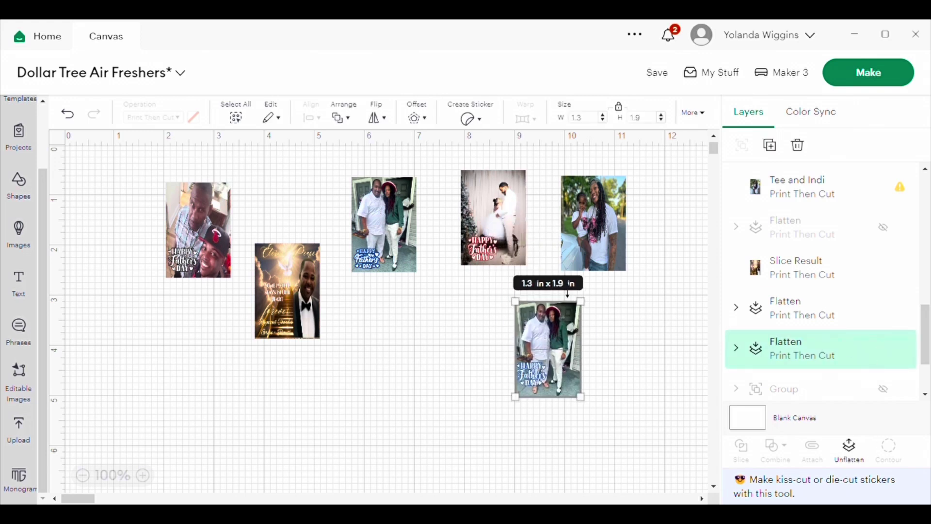
click(883, 351)
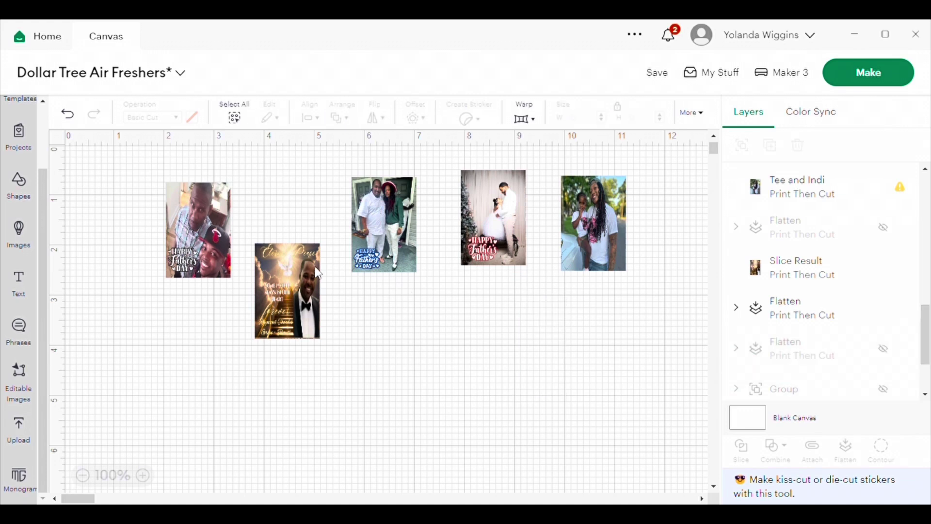
- Line up the memorial, porch, studio, outdoor and selfie designs in one row starting about 2.5 in down the vertical ruler
drag(323, 307, 349, 342)
drag(410, 215, 439, 310)
drag(481, 223, 504, 326)
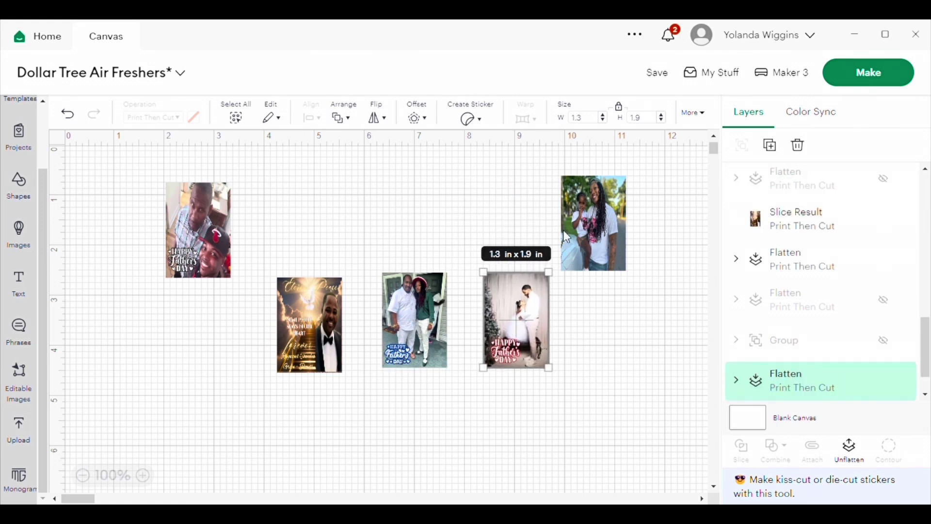
drag(581, 226, 603, 323)
drag(211, 233, 227, 316)
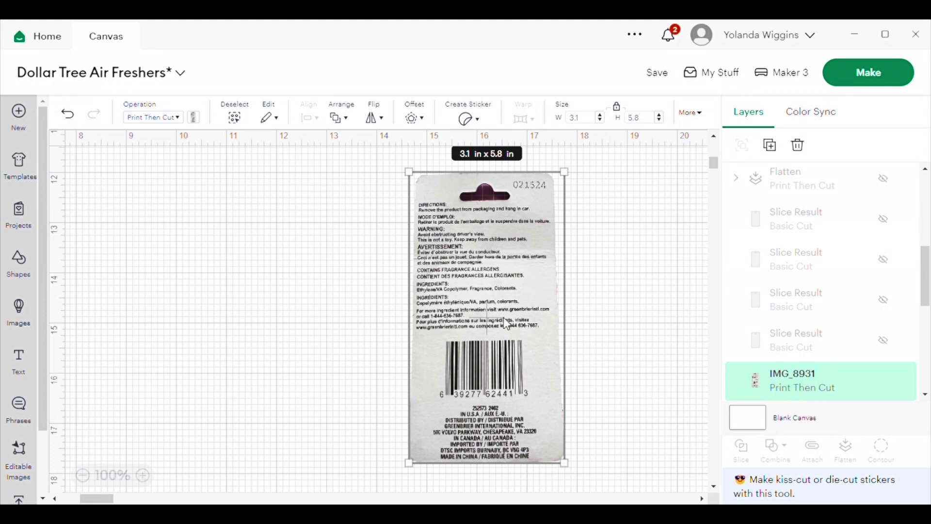
- Move the air freshener package's back image so its left edge sits at about 15.9 in on the horizontal ruler
drag(505, 322, 575, 321)
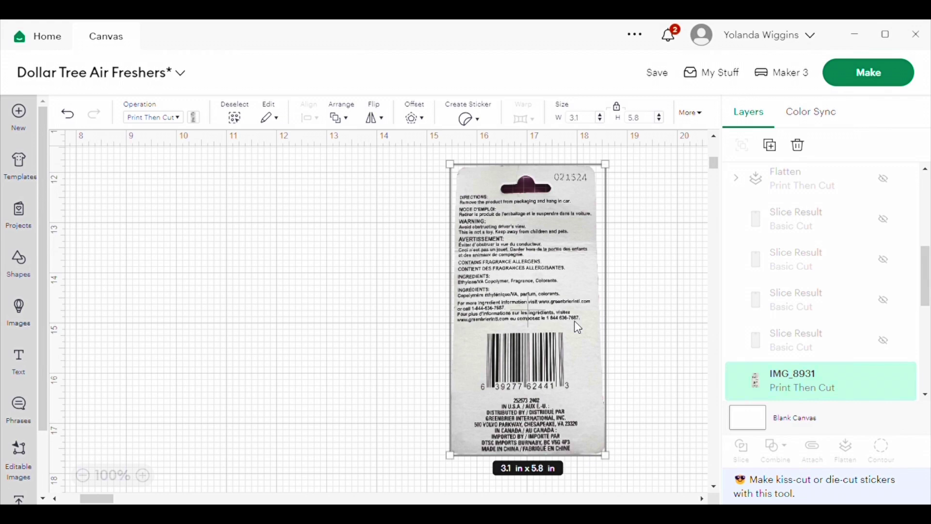
click(652, 291)
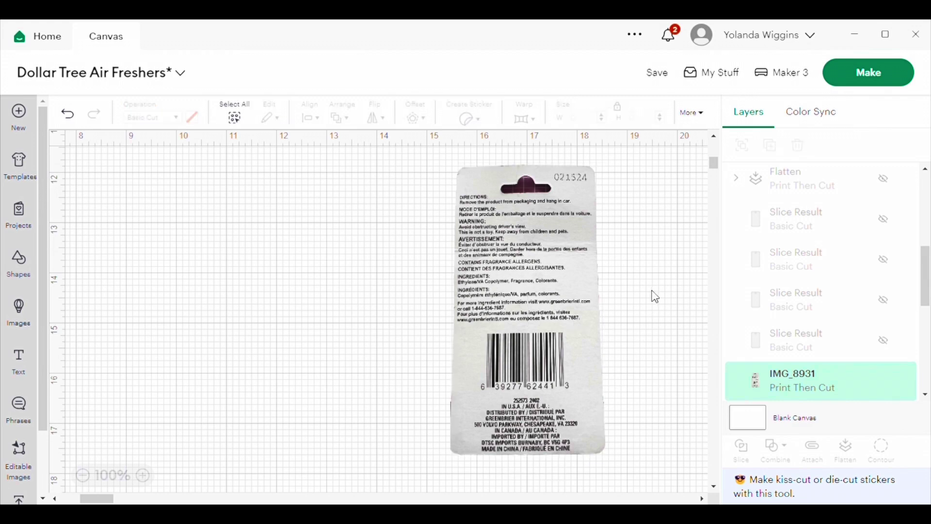
click(504, 289)
drag(504, 289, 460, 281)
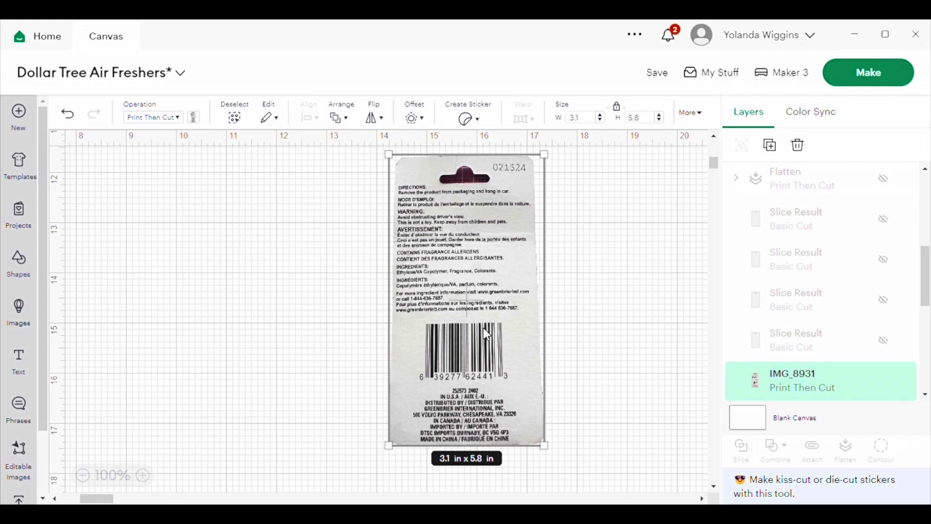
drag(483, 328, 566, 328)
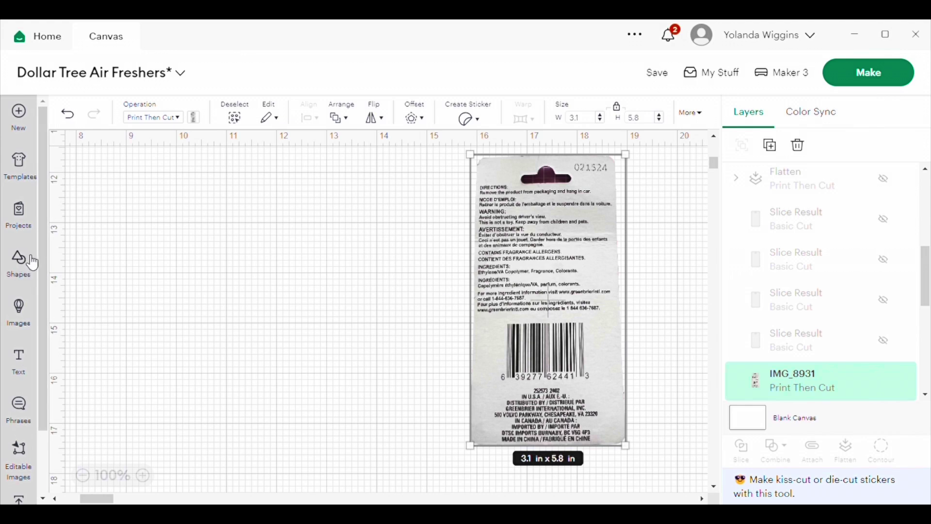
- Insert the free rounded-corner square, move it beside the package image, and stretch it to about 2 × 3.99 in
click(18, 264)
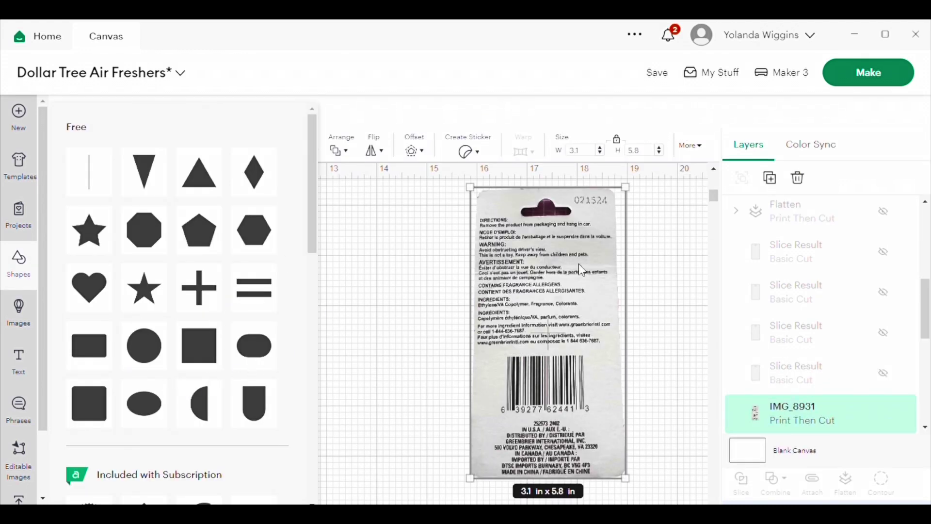
click(91, 402)
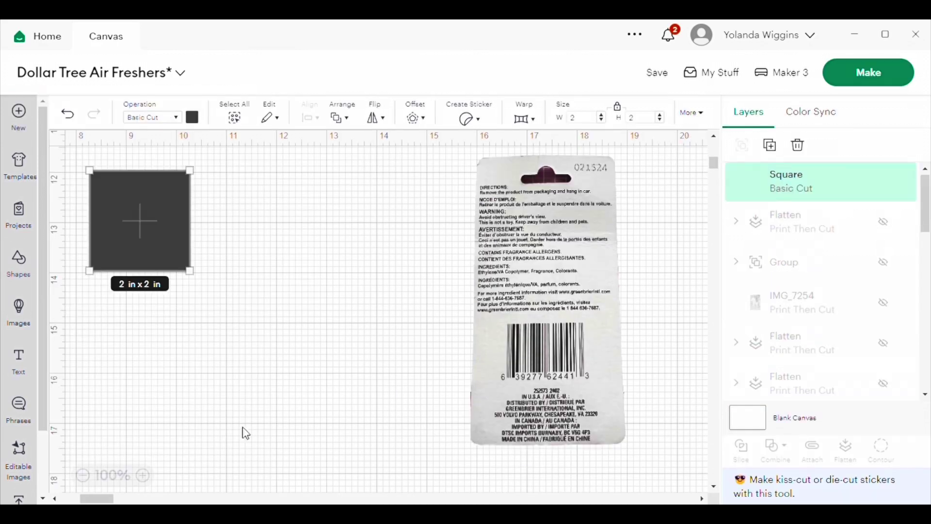
drag(160, 271, 296, 286)
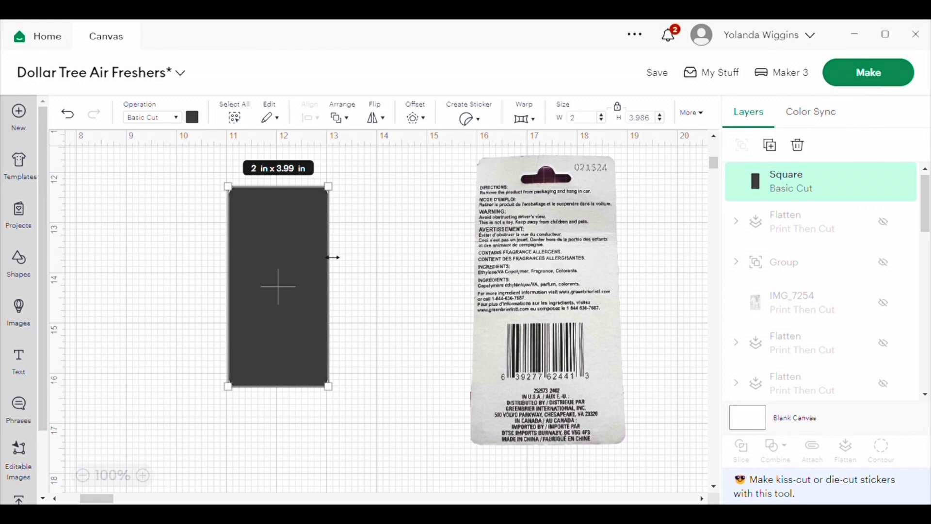
- Place the rounded shape over the package back image, stretch it to about 2.92 × 5.72 in to cover it, and deselect it
drag(275, 269, 530, 234)
drag(595, 259, 632, 260)
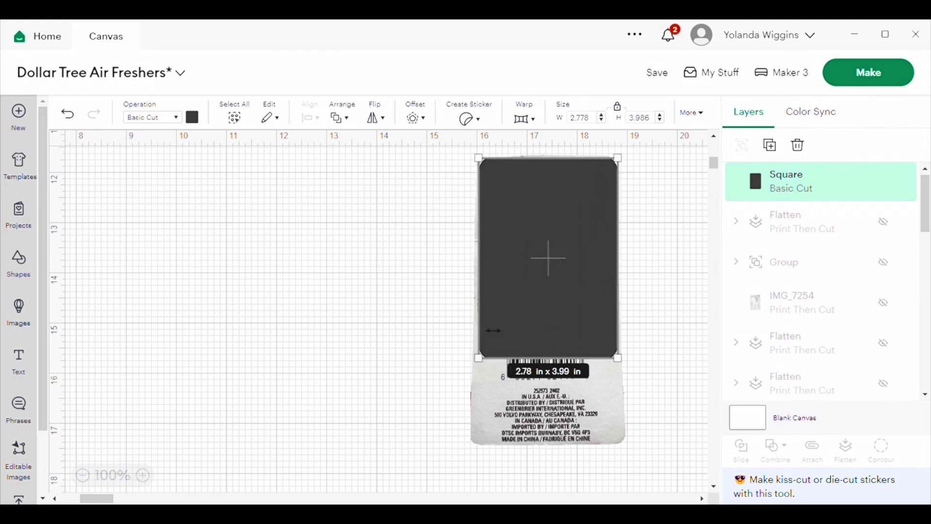
drag(493, 330, 485, 330)
drag(553, 358, 555, 445)
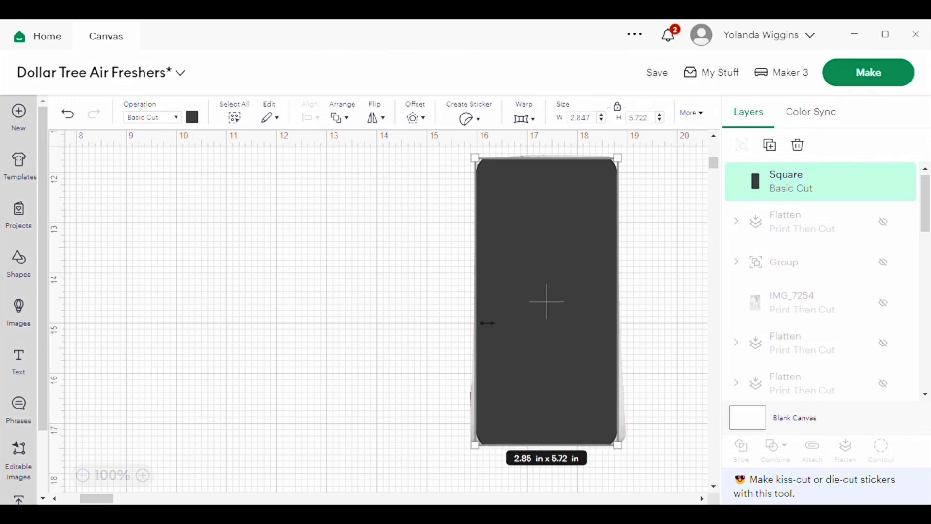
drag(622, 318, 626, 318)
click(673, 319)
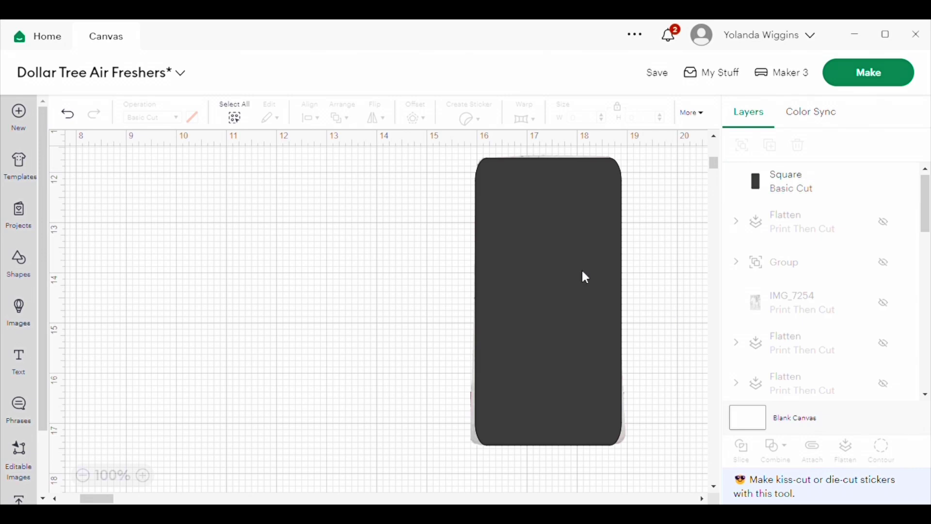
- Move the rounded shape clear of the package image and set its width to 3.1 in to match the package
drag(581, 271, 332, 285)
click(547, 277)
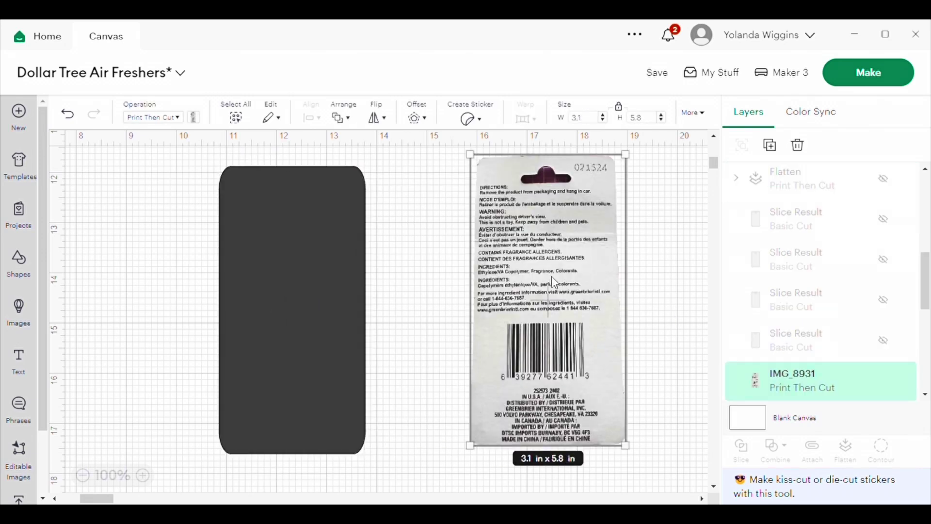
click(300, 243)
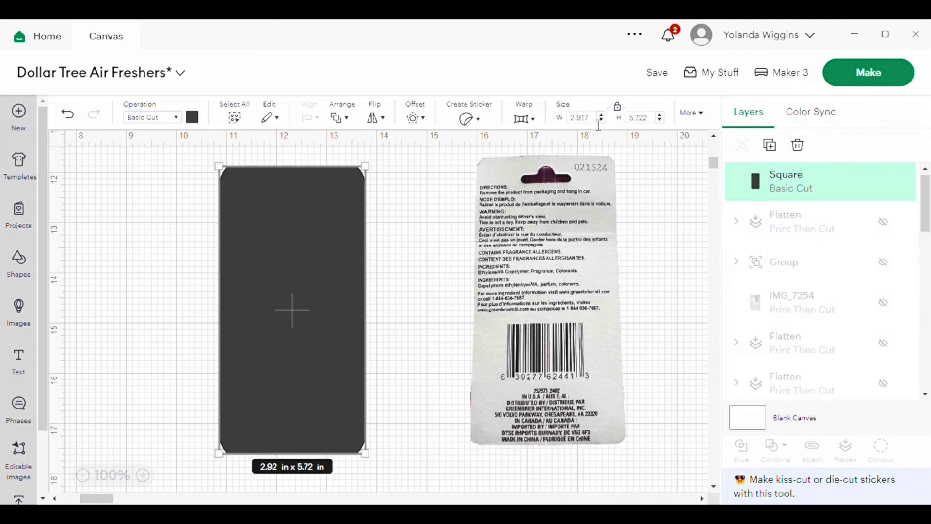
click(583, 118)
text(3.1)
key(Return)
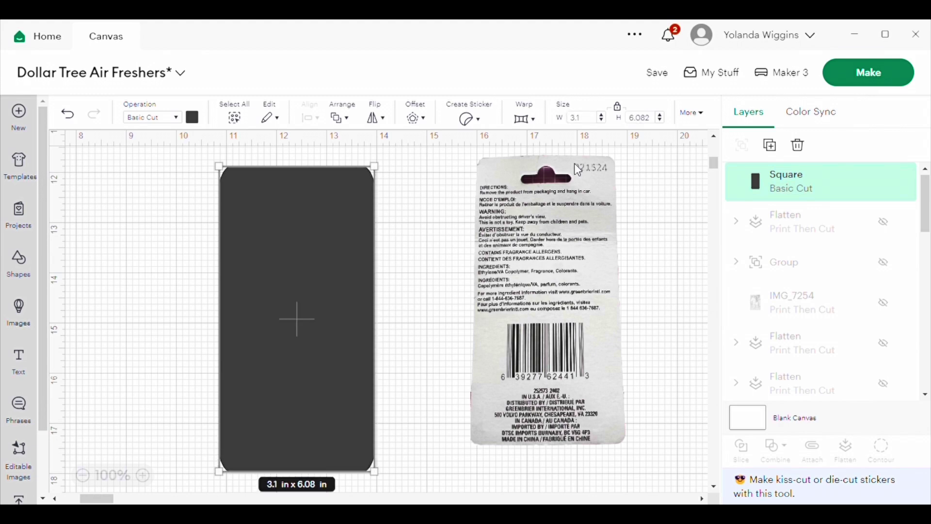
- Unlock the rounded shape's proportions, set its height to 5.8 in, and lock the proportions again
click(640, 118)
click(617, 107)
click(658, 121)
text(5.8)
key(Return)
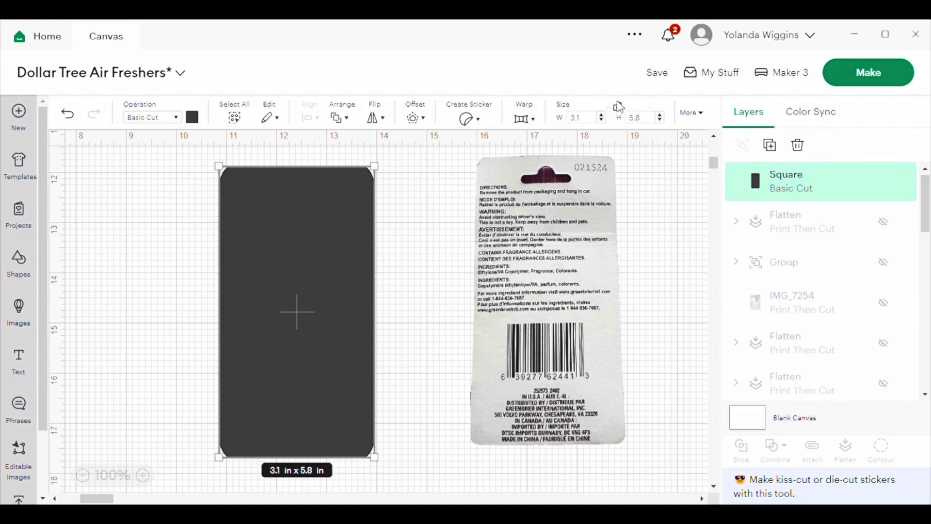
click(617, 108)
- Move the package image to about 16.5 in on the horizontal ruler and place the rounded shape beside it at x 12.5, y 11.5
drag(555, 297, 578, 291)
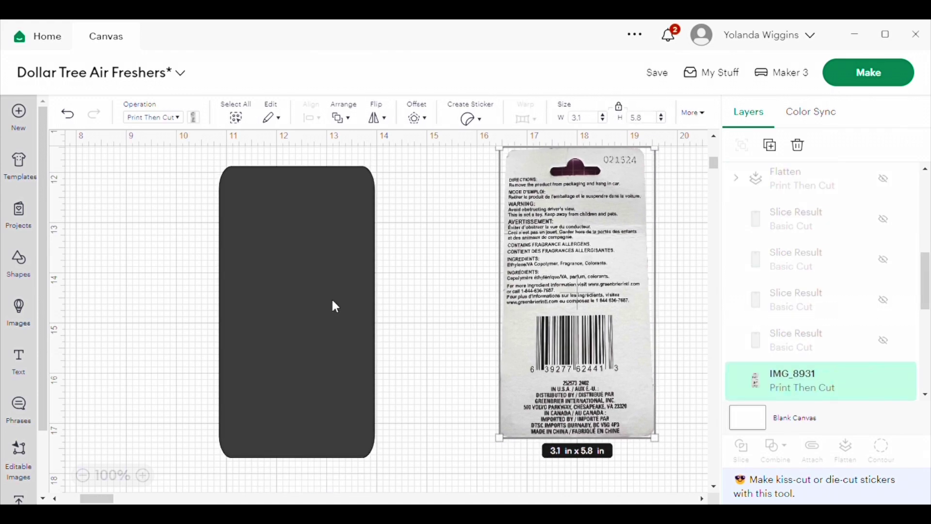
drag(331, 298, 417, 267)
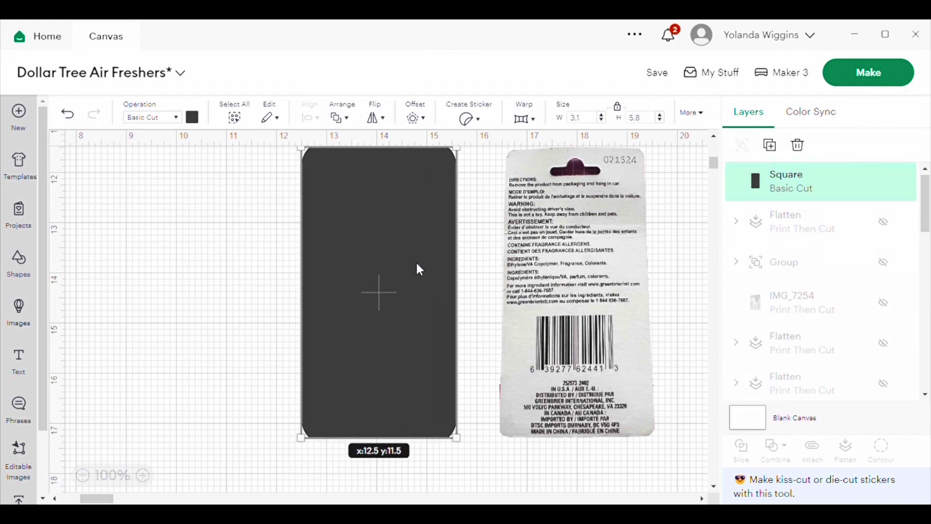
- Move the package image and the rounded shape further apart, to about 17 in and 12 in on the horizontal ruler
drag(540, 262, 562, 269)
mouse_move(439, 267)
mouse_down()
mouse_move(429, 283)
mouse_move(427, 271)
mouse_up()
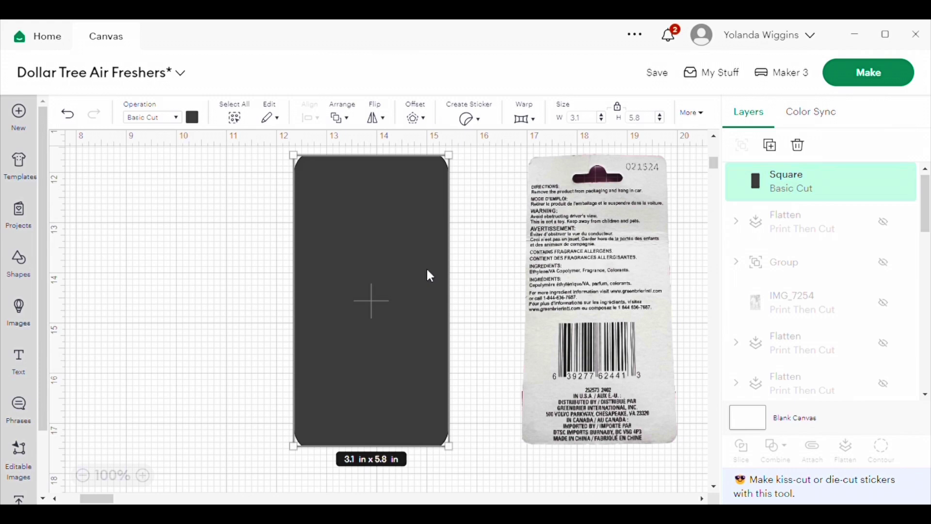
drag(432, 260, 420, 264)
mouse_move(584, 256)
mouse_down()
mouse_move(585, 267)
mouse_move(582, 254)
mouse_up()
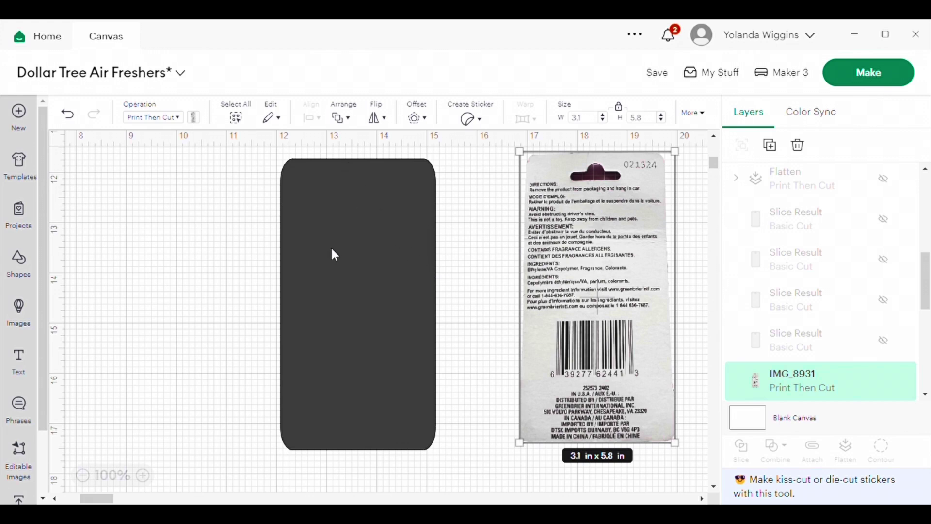
- Insert a circle, scale it down to about 0.46 in across and place it over the package image's hang hole
click(19, 264)
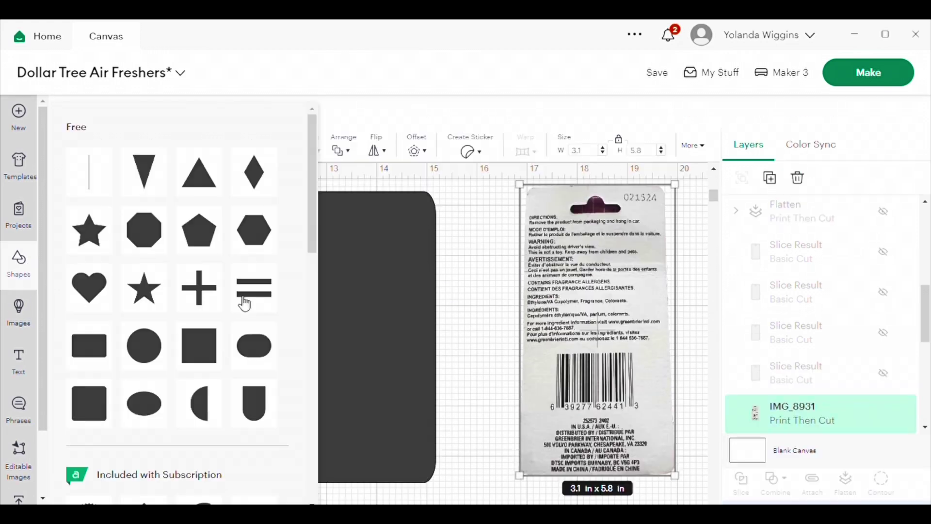
click(144, 346)
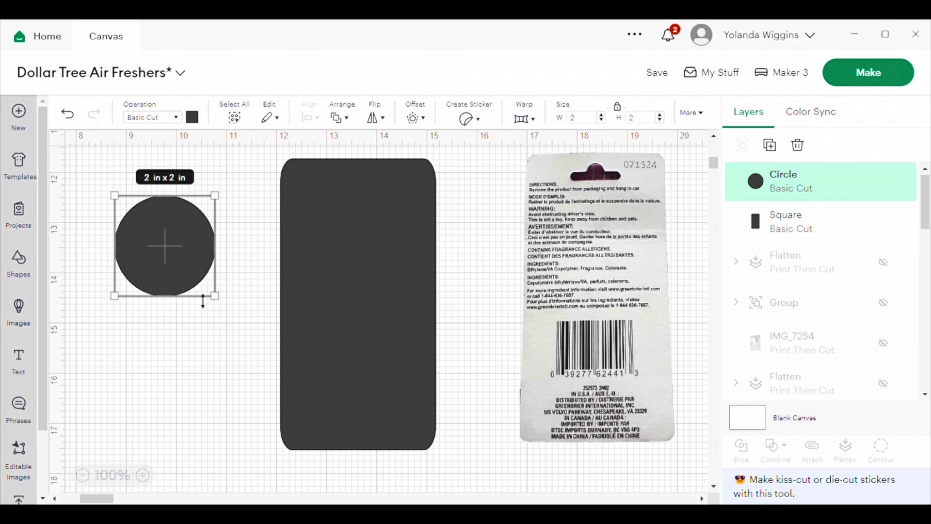
drag(219, 302, 607, 185)
click(167, 291)
click(472, 224)
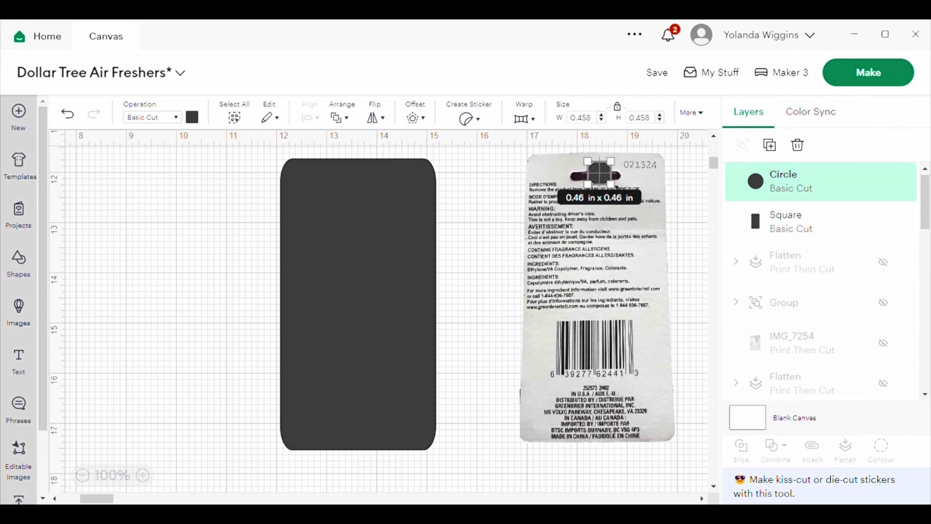
- Nudge the package image under the circle, and move the circle near the rounded shape's top edge at x 13.38, y 12.04
click(671, 196)
drag(595, 182, 603, 178)
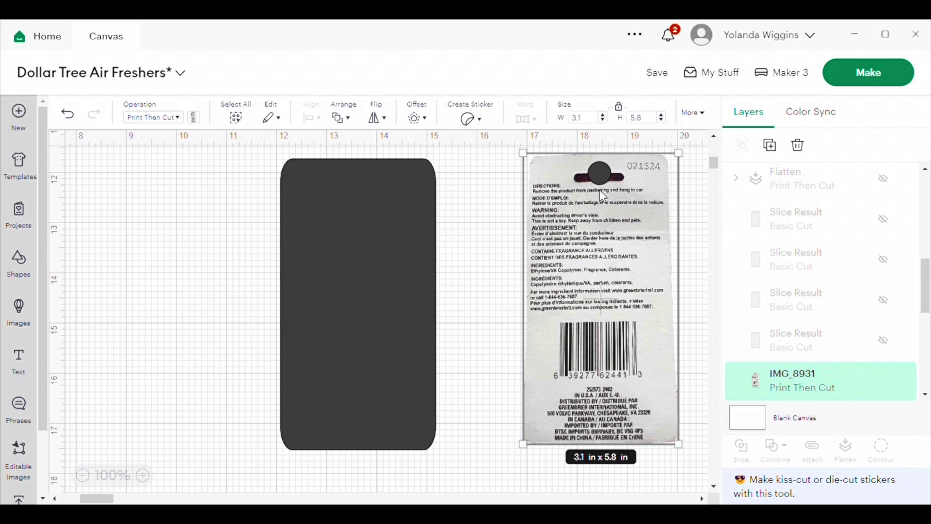
drag(599, 173, 601, 175)
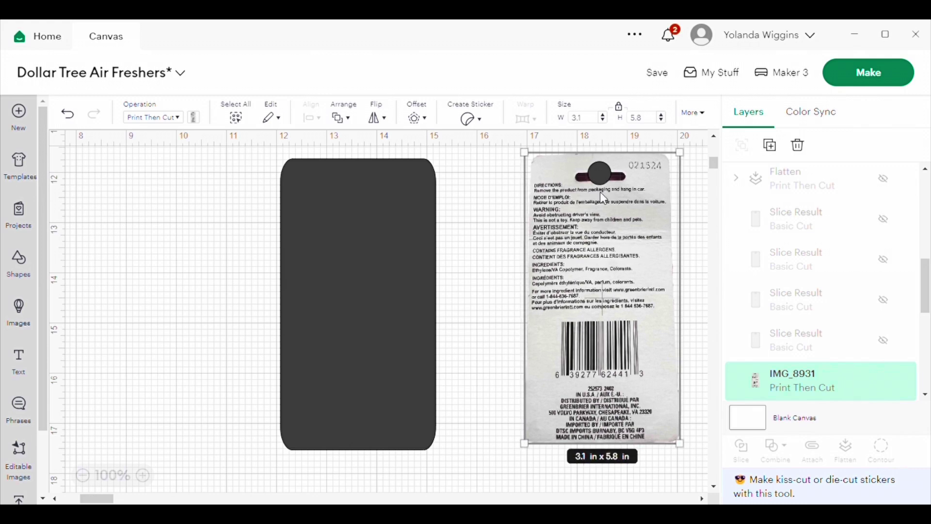
click(509, 204)
click(600, 169)
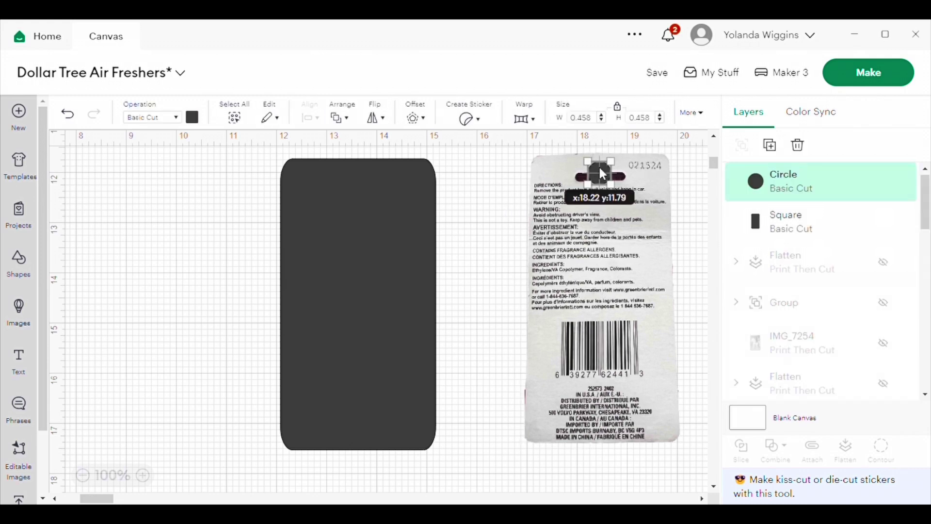
drag(603, 173, 361, 185)
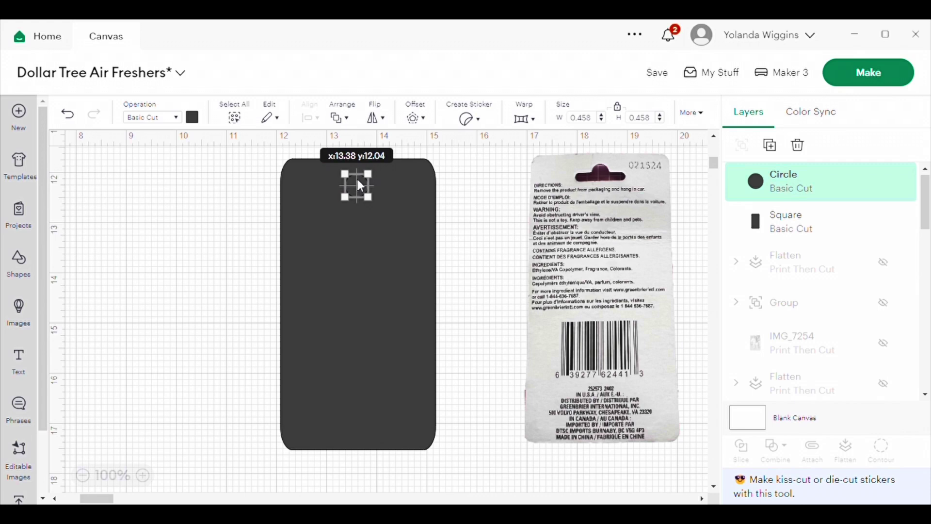
- Center the circle horizontally on the rounded shape
drag(244, 155, 463, 470)
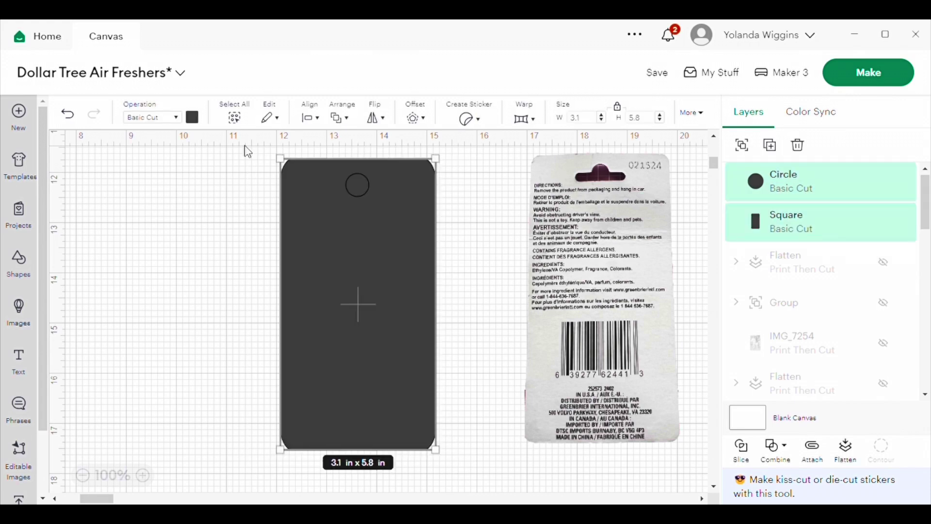
click(347, 118)
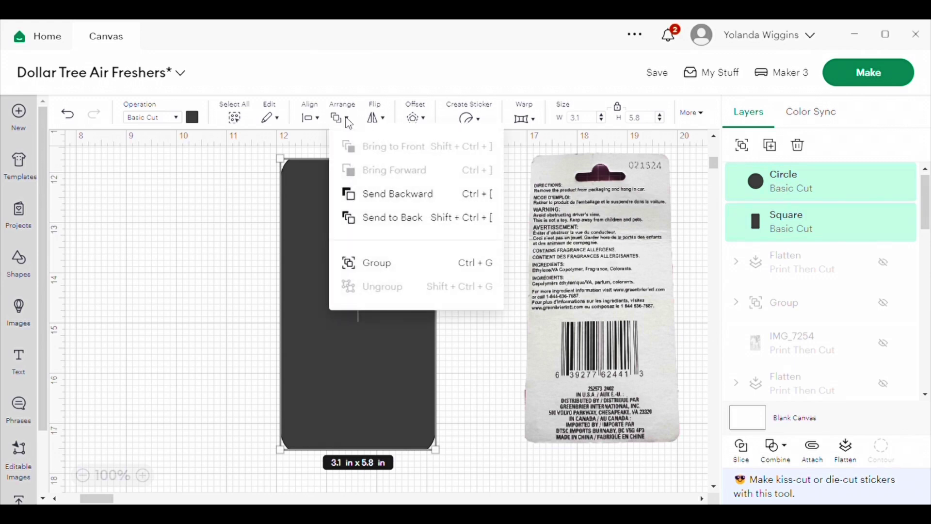
click(318, 119)
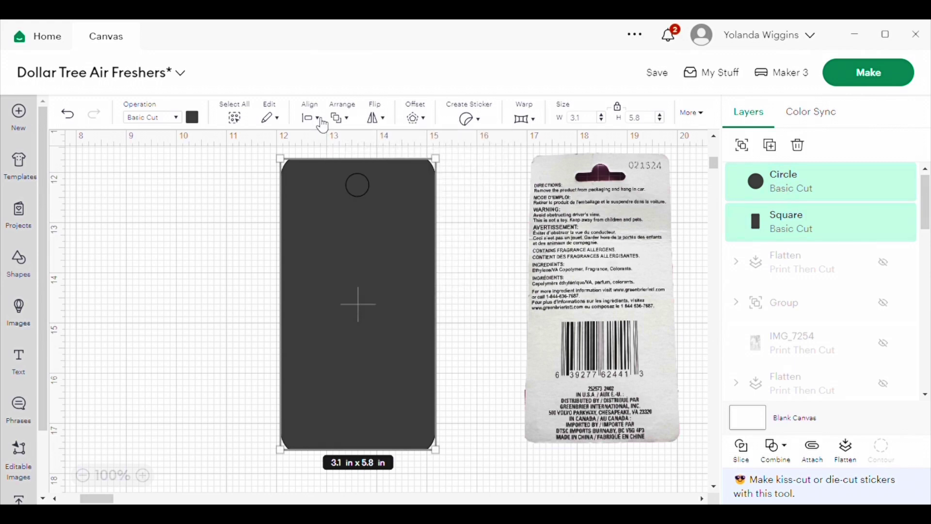
click(319, 121)
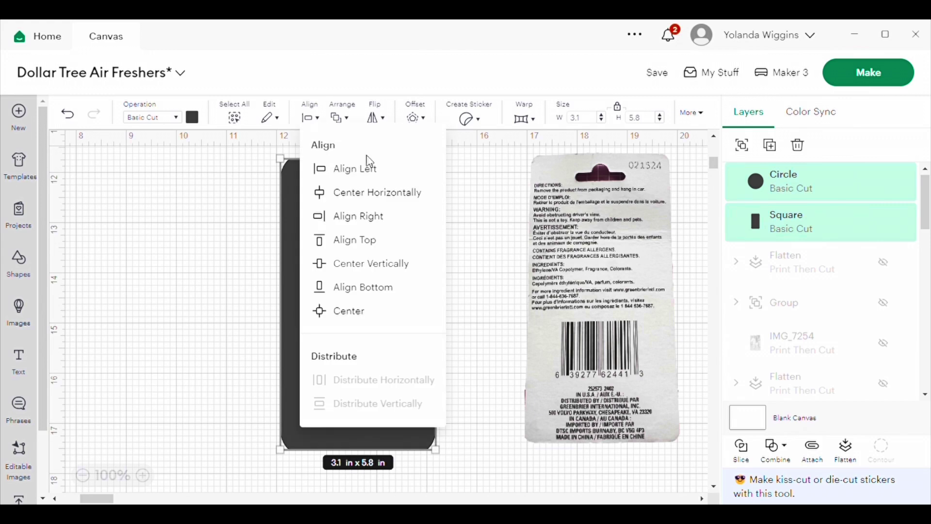
click(369, 192)
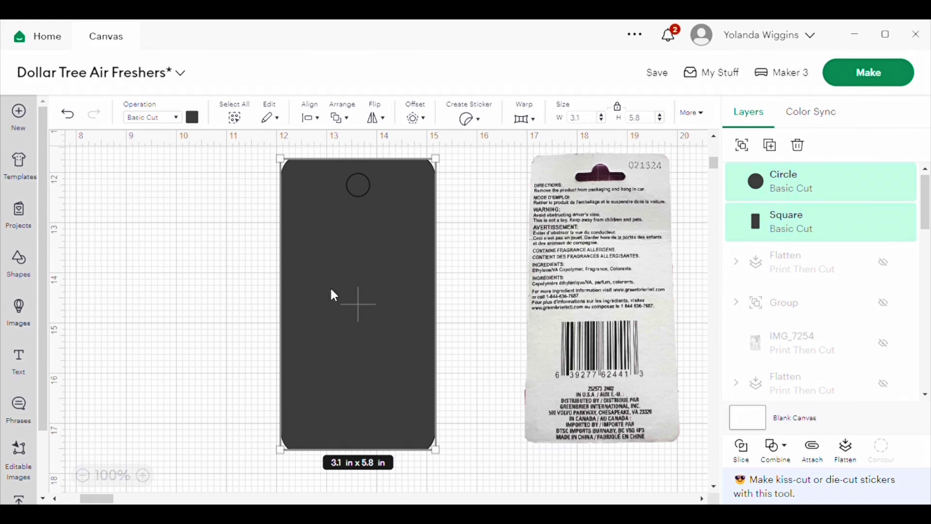
- Slice the circle out of the rounded shape and delete both leftover circle pieces to open the hang hole
click(206, 224)
drag(258, 157, 460, 458)
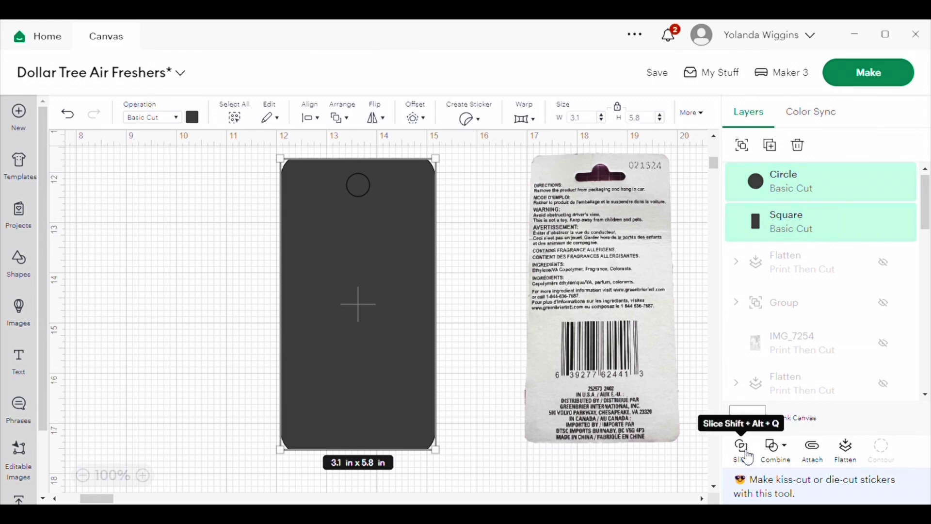
key(shift+alt+q)
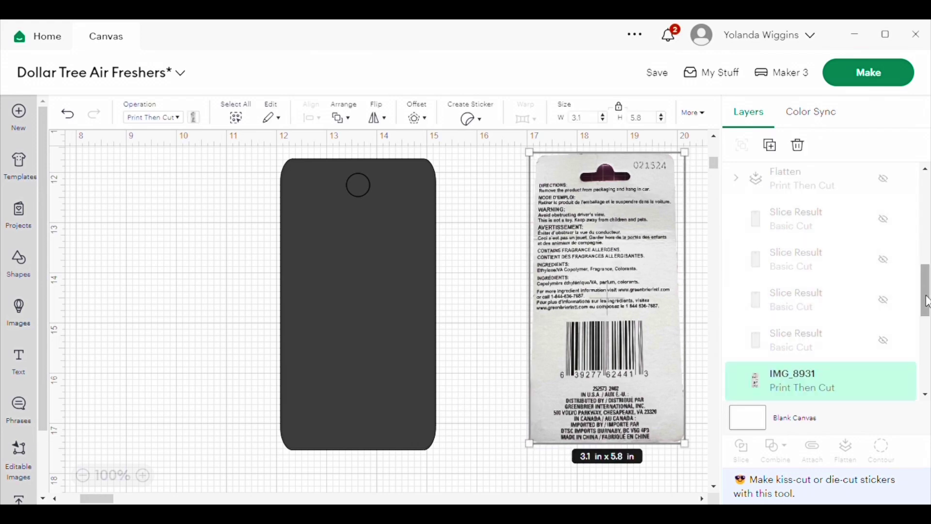
scroll(908, 293, up, 5)
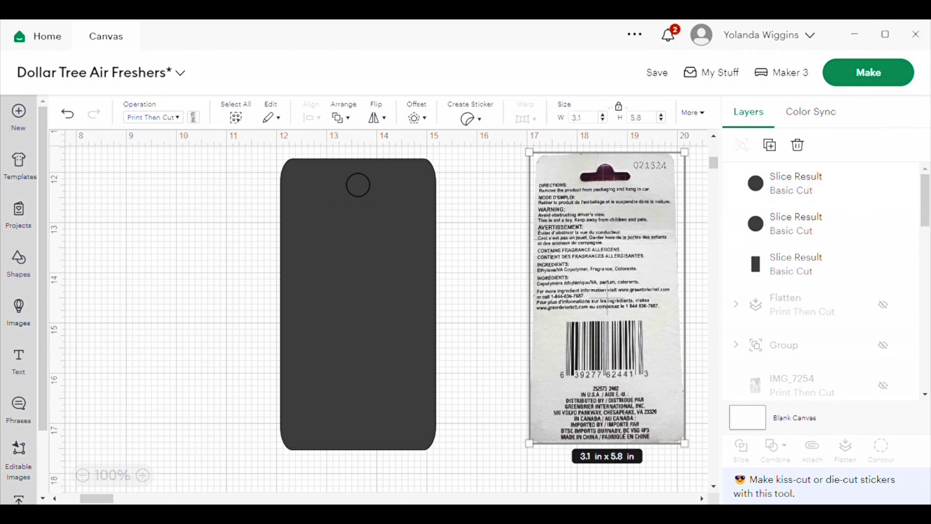
click(786, 187)
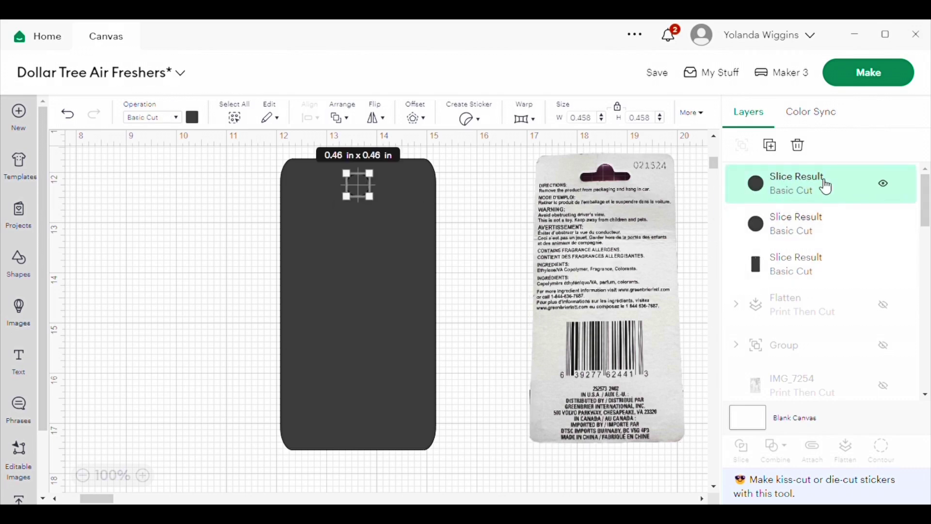
click(800, 147)
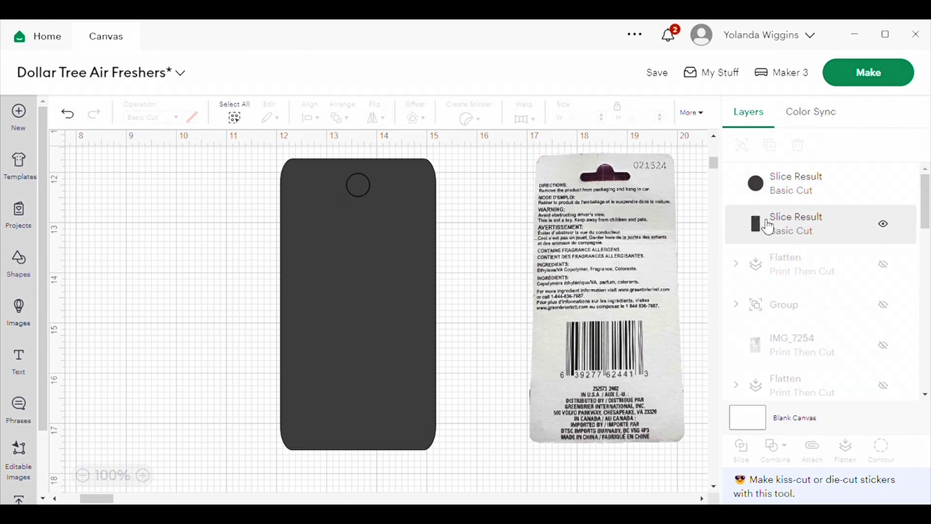
click(814, 197)
click(800, 148)
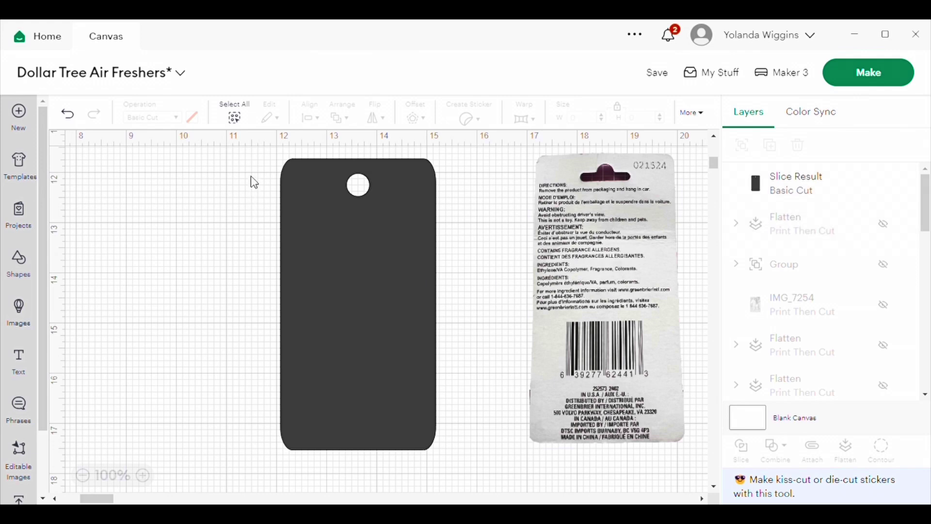
- Nudge the punched backing shape slightly away from the package image, and hide the package image layer IMG_8931
click(381, 222)
mouse_move(393, 246)
mouse_down()
mouse_move(255, 243)
mouse_move(382, 245)
mouse_up()
click(593, 212)
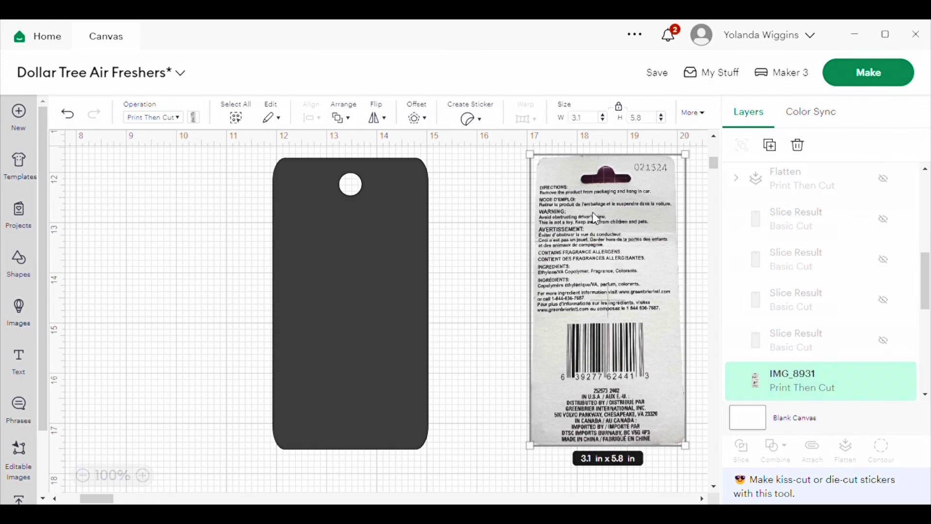
click(380, 222)
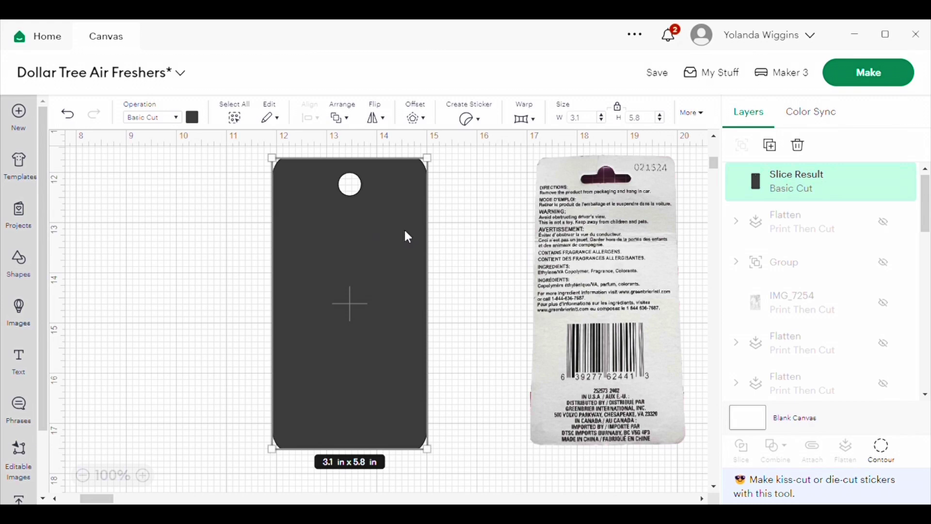
click(625, 244)
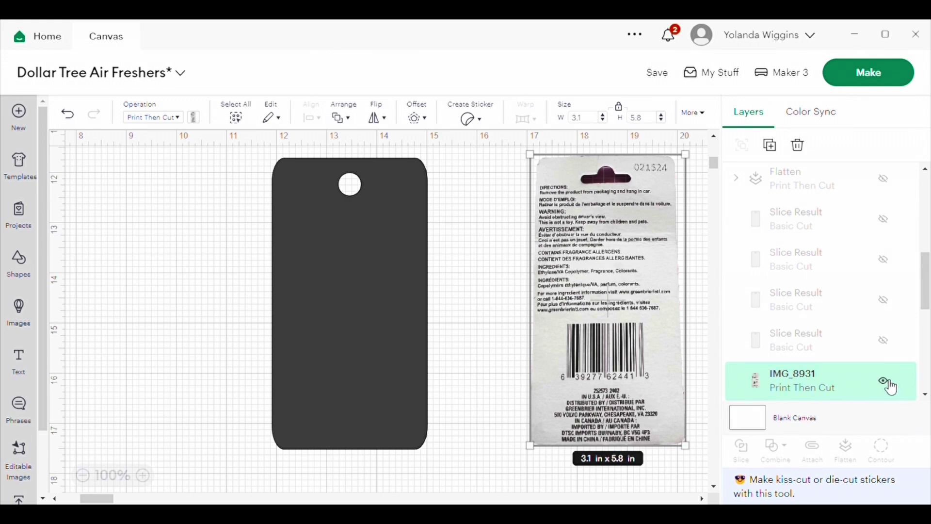
click(890, 385)
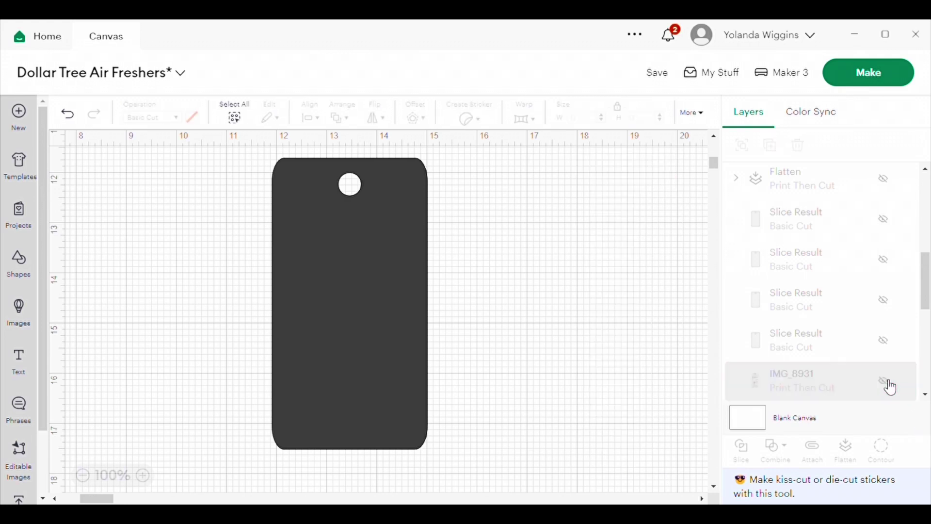
- Change the backing shape's material color to golden yellow and move it to about 14 in on the horizontal ruler
click(369, 289)
drag(344, 297, 559, 296)
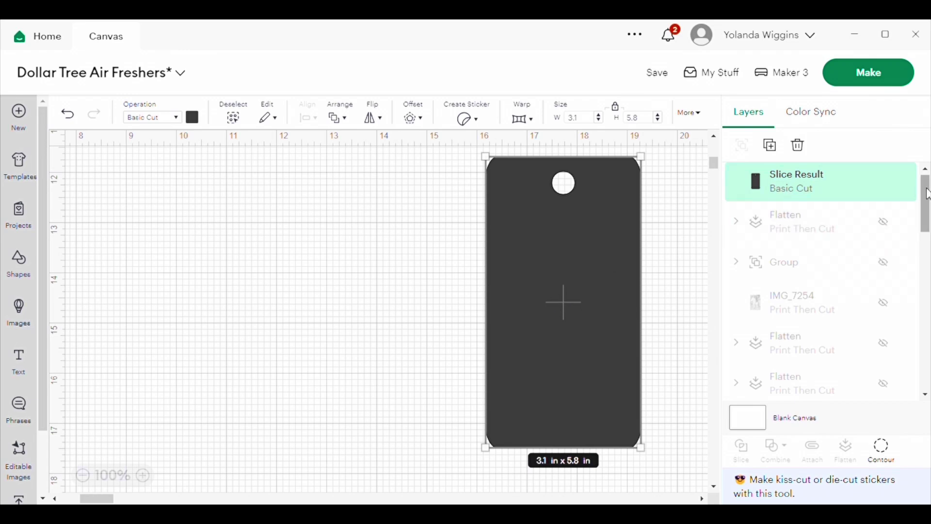
scroll(824, 281, down, 3)
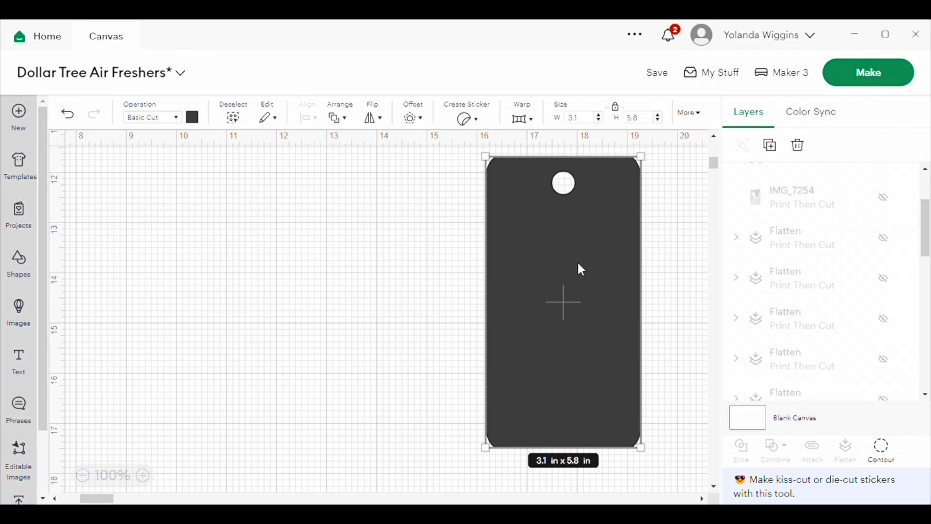
click(195, 121)
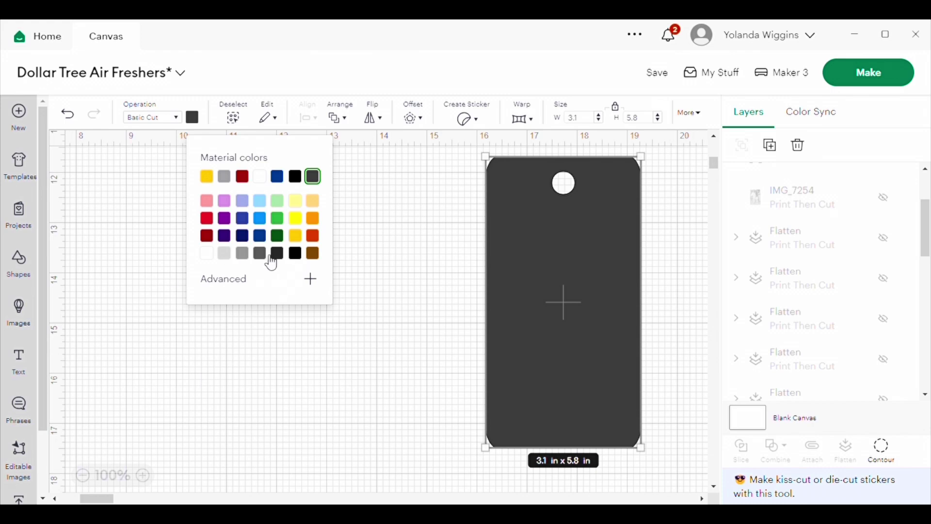
click(296, 237)
click(367, 323)
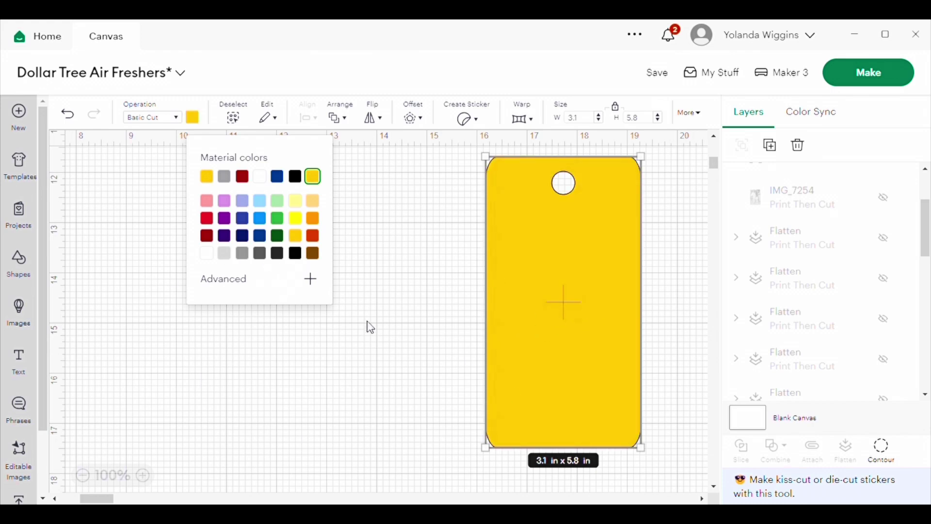
click(570, 308)
drag(600, 310, 481, 313)
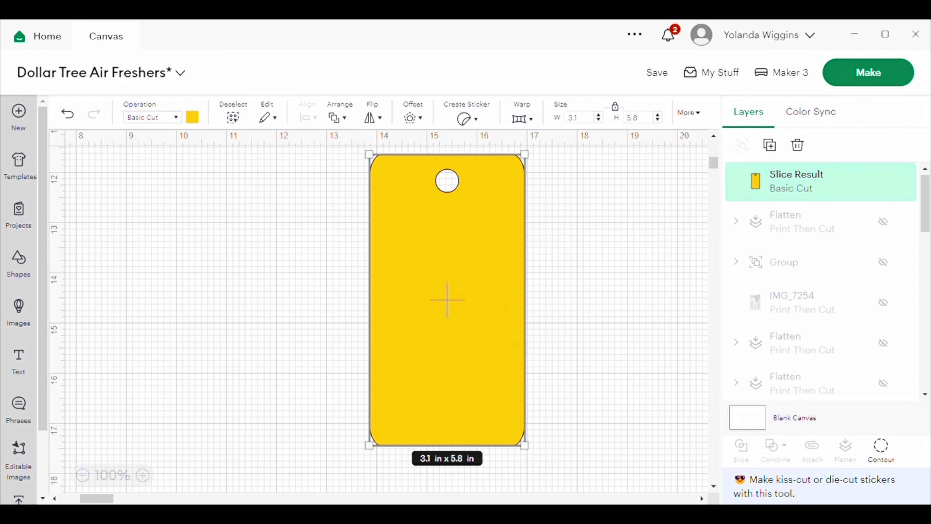
drag(925, 195, 927, 356)
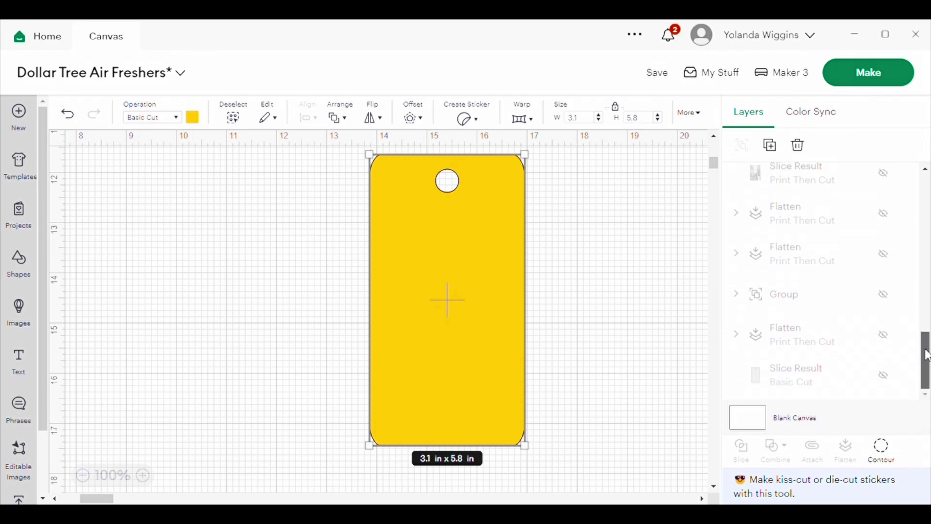
click(890, 336)
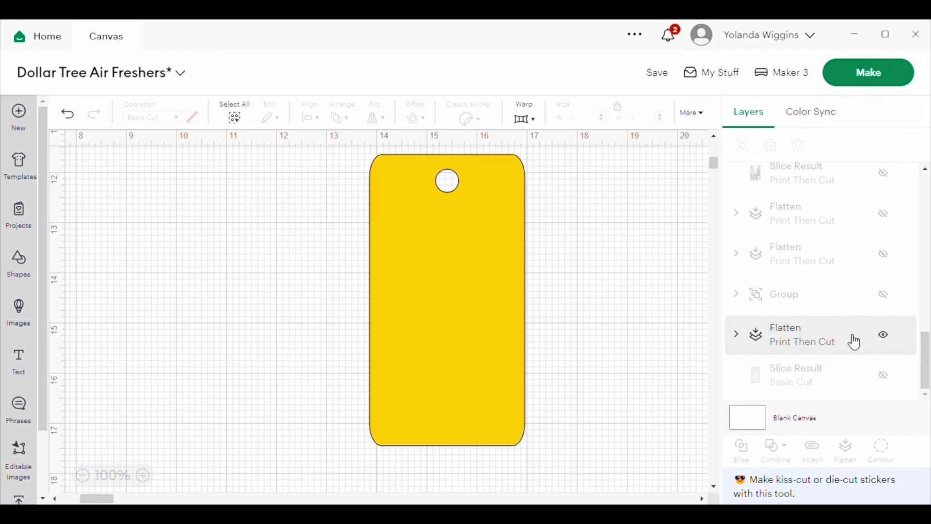
click(852, 340)
click(883, 334)
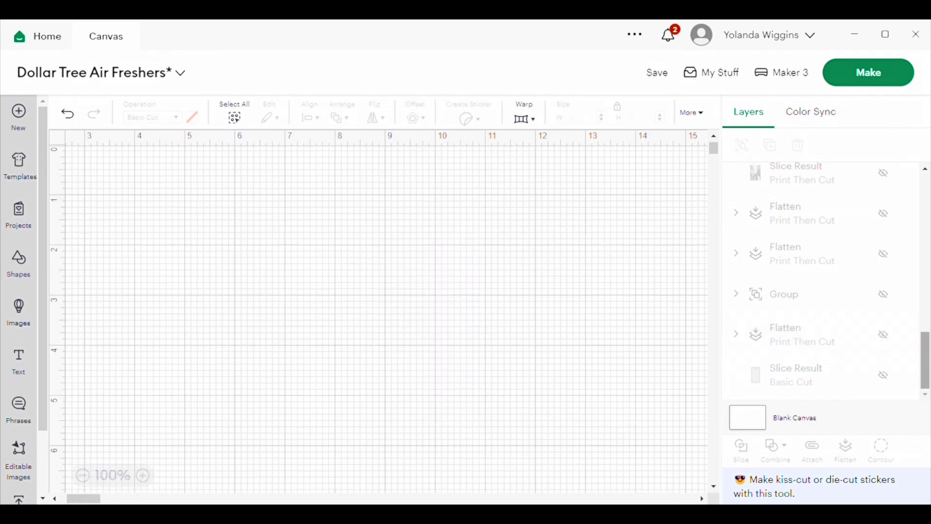
- Unhide the flattened Air Freshener car label, bring it into view beside the yellow backing, and deselect it
drag(927, 357, 926, 238)
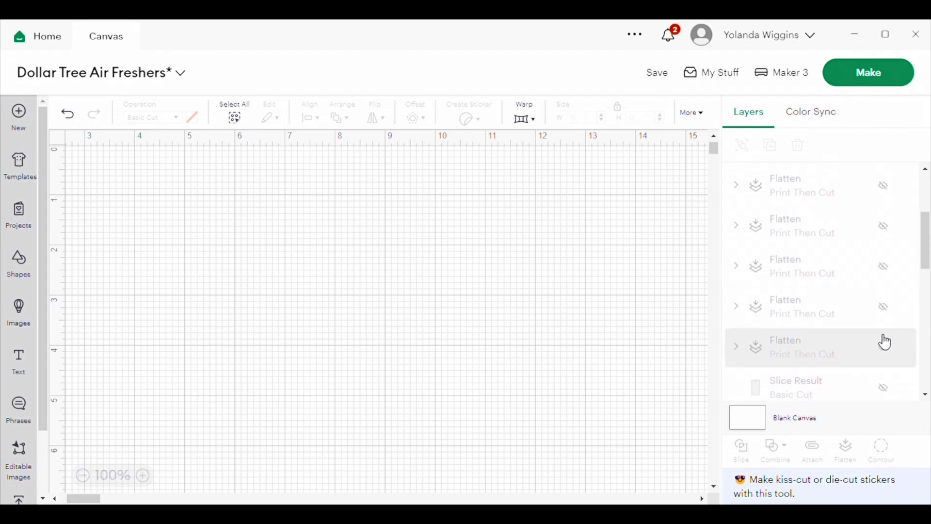
click(886, 348)
click(828, 358)
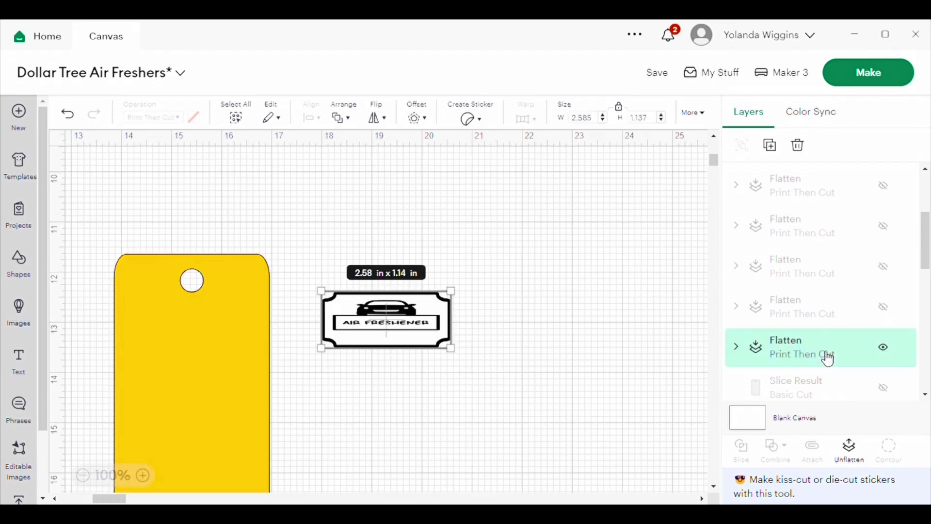
click(495, 380)
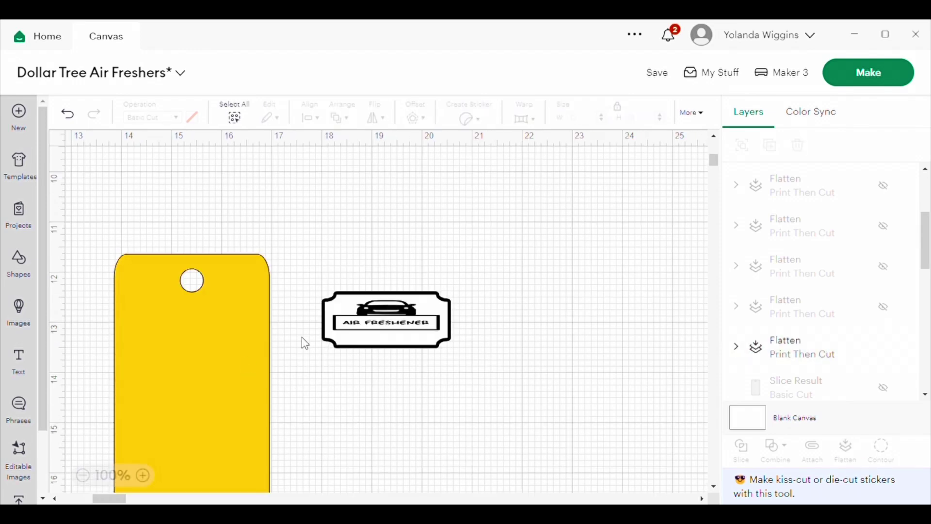
- Move the Air Freshener label to about 21.8 in and the yellow backing to about 17.4 in on the horizontal ruler, and select the label
drag(369, 324, 560, 247)
drag(232, 369, 410, 311)
click(623, 267)
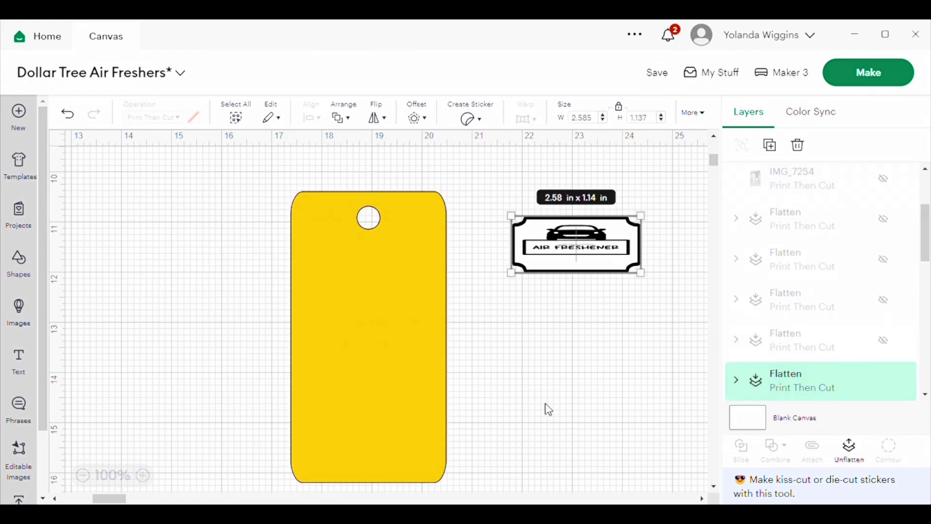
- Search the image library for "car" and add the black front-view car silhouette to the canvas
click(25, 319)
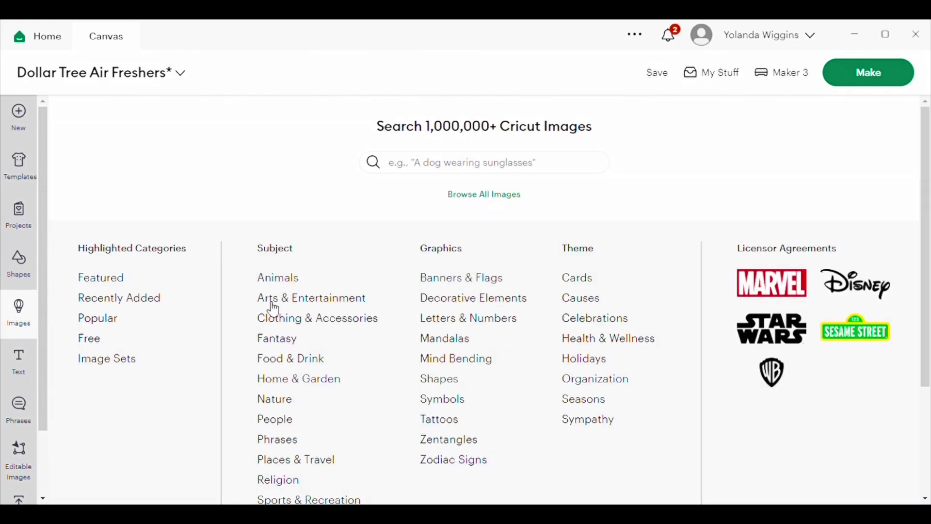
click(441, 172)
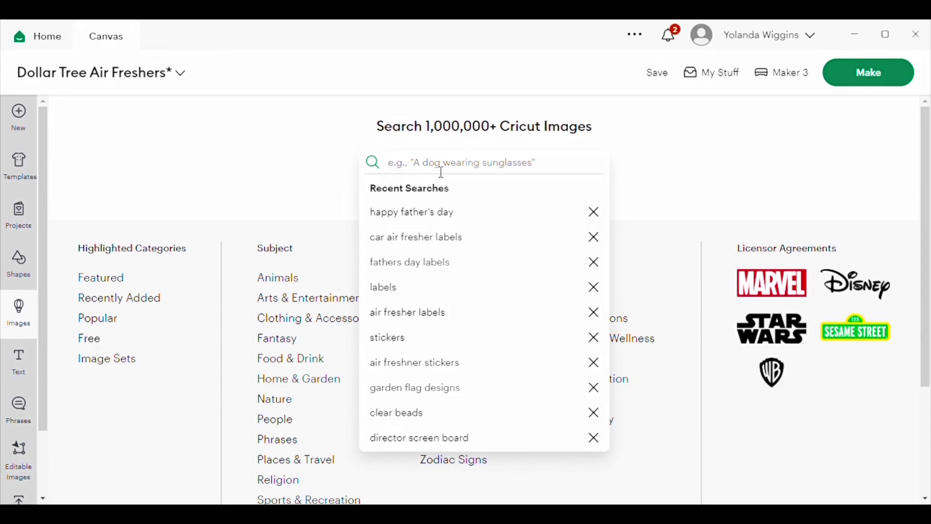
text(car)
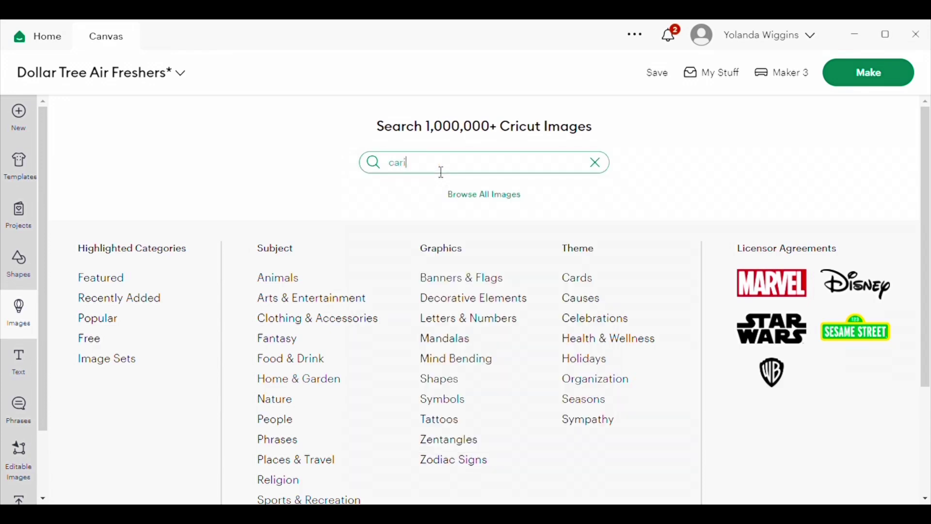
key(BackSpace)
key(Return)
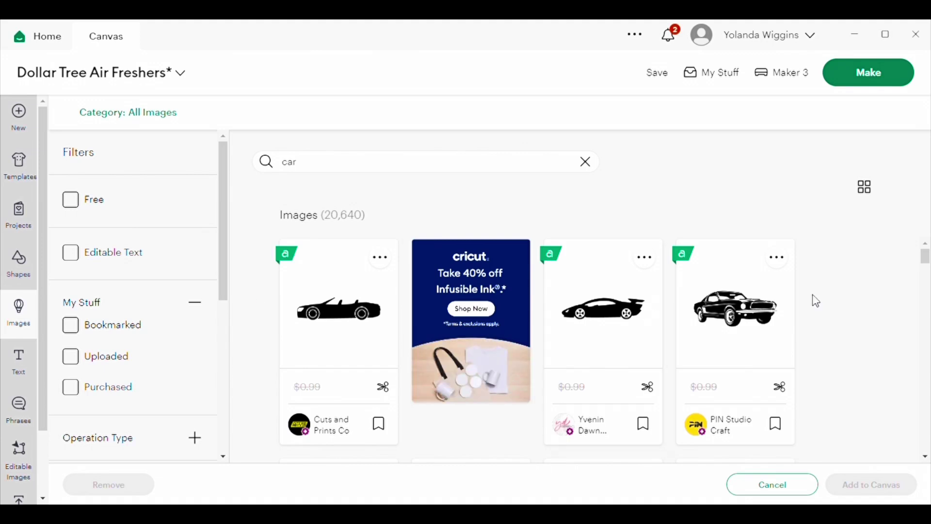
scroll(924, 267, down, 5)
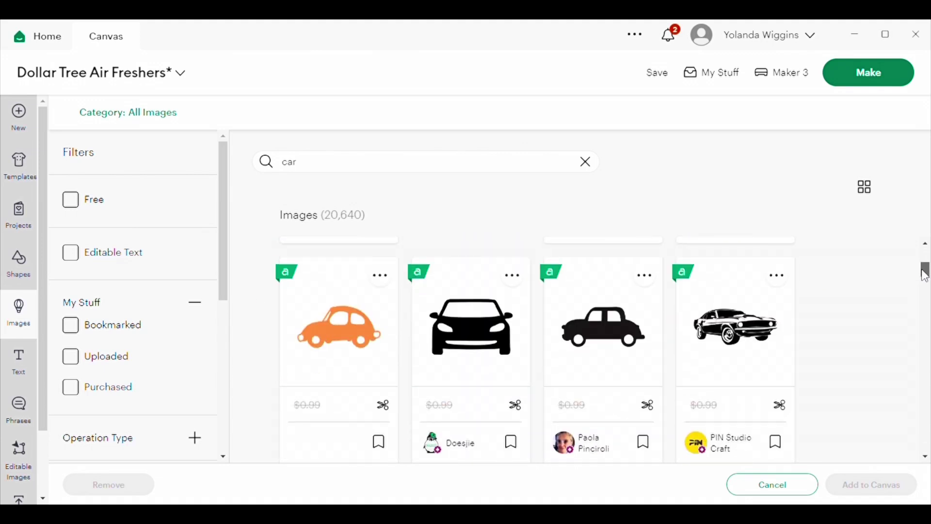
click(481, 342)
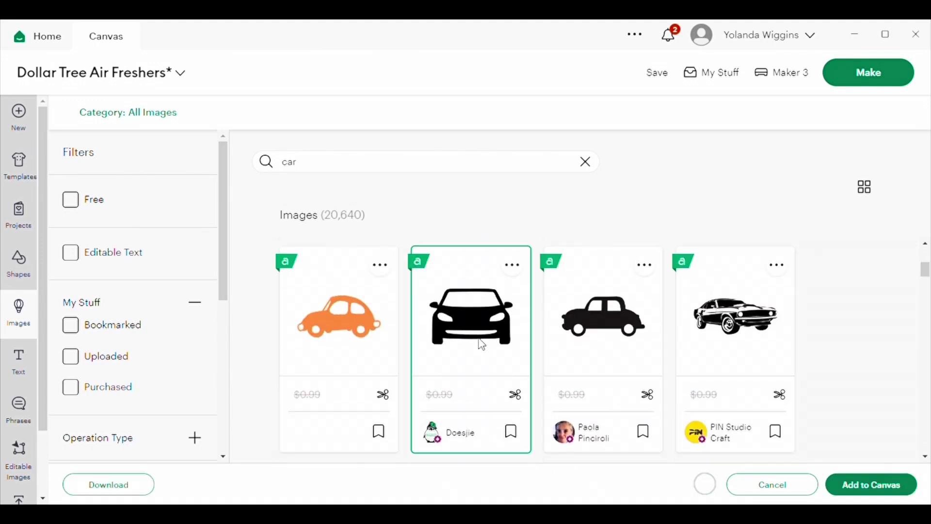
click(848, 485)
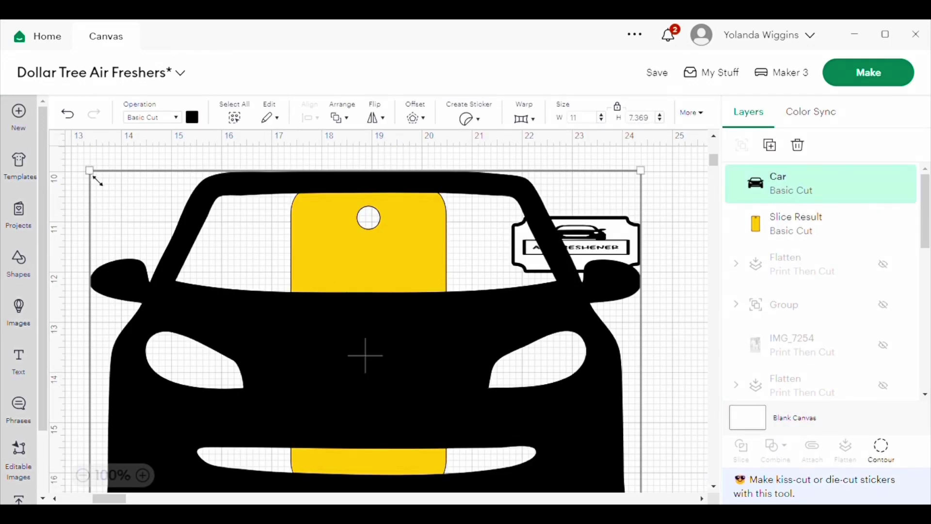
- Shrink and stretch the imported car to about 2.58 × 0.78 in, and place it on the side of the yellow backing opposite the label
drag(97, 180, 431, 403)
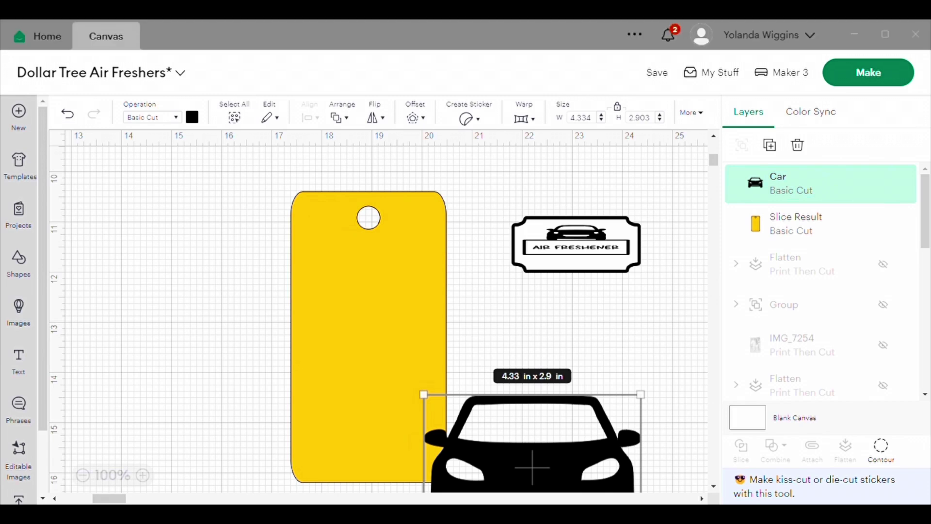
drag(572, 481, 411, 298)
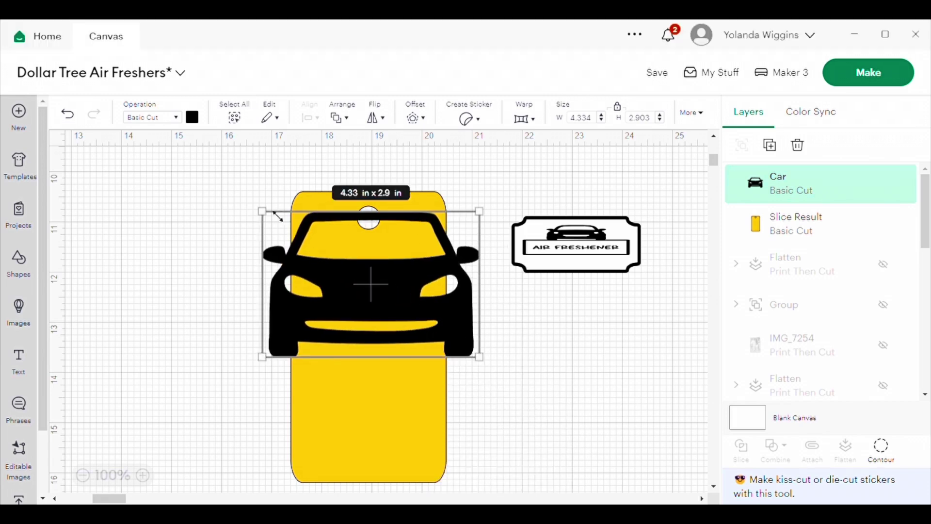
drag(278, 217, 409, 309)
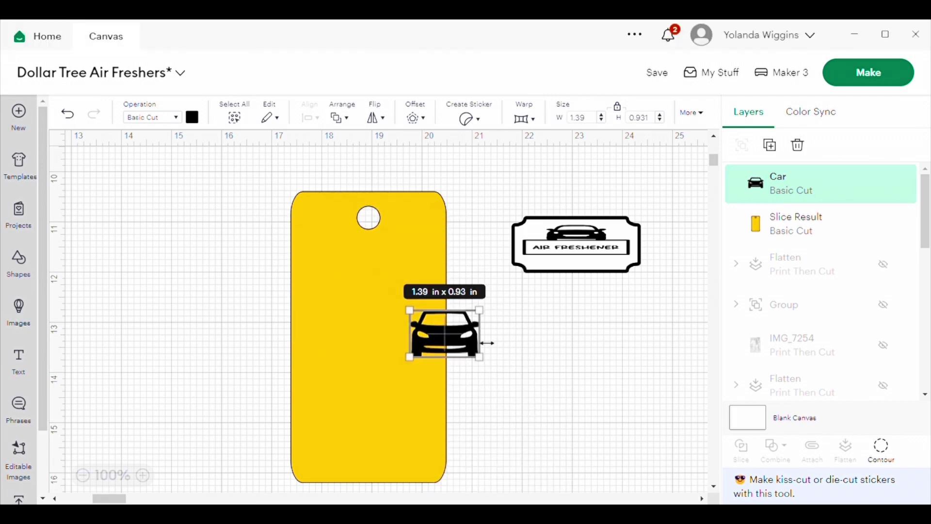
drag(485, 343, 564, 356)
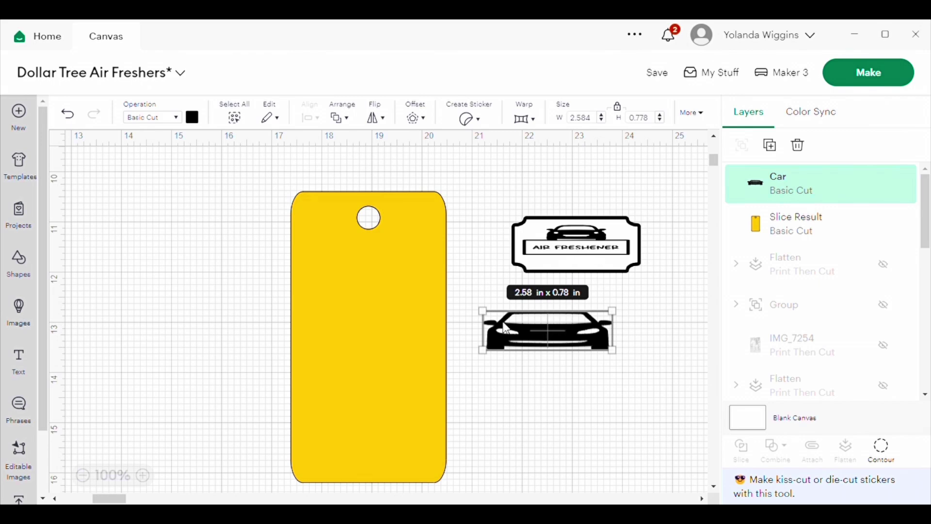
click(598, 250)
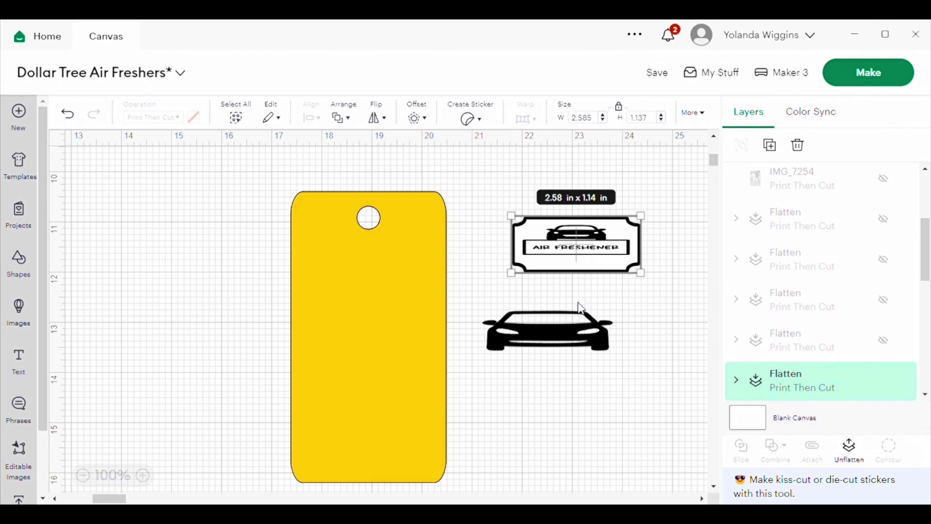
drag(583, 335, 234, 304)
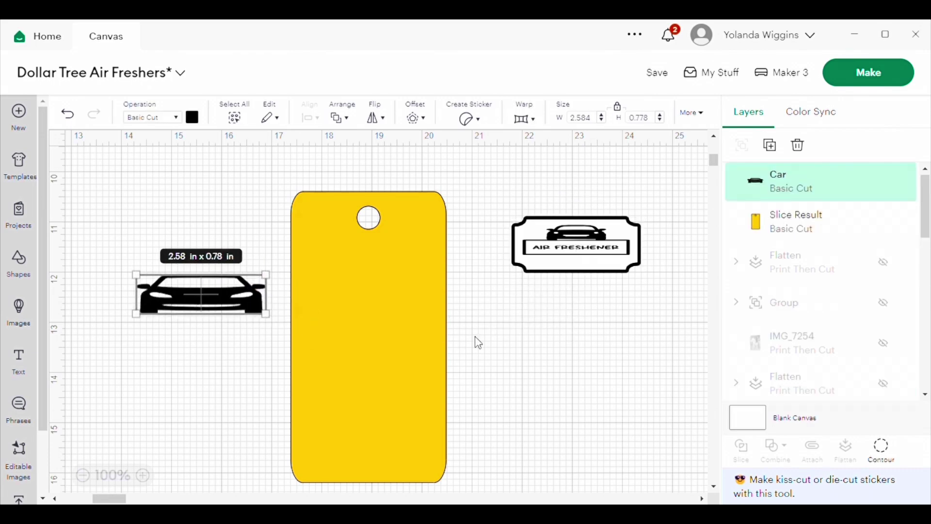
- Unflatten and detach the Air Freshener label, and pull its inner artwork below the black offset shape
click(597, 266)
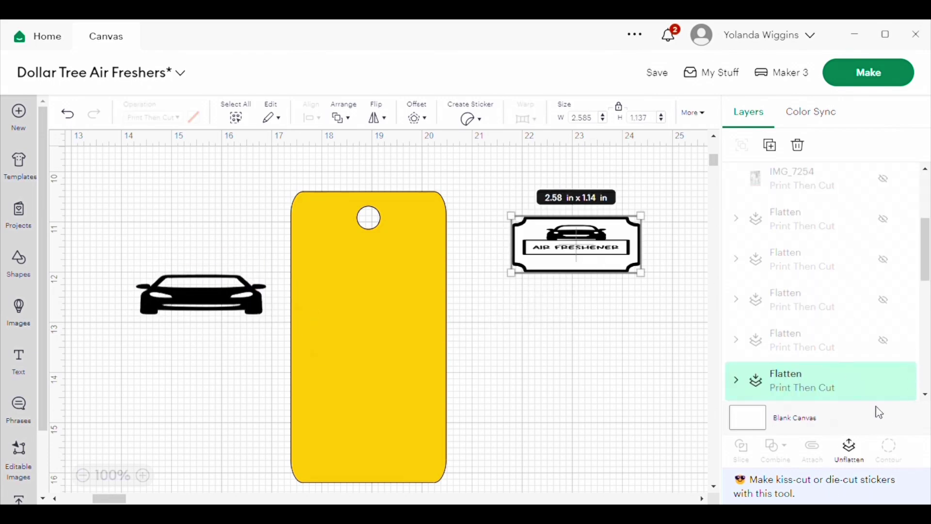
click(849, 448)
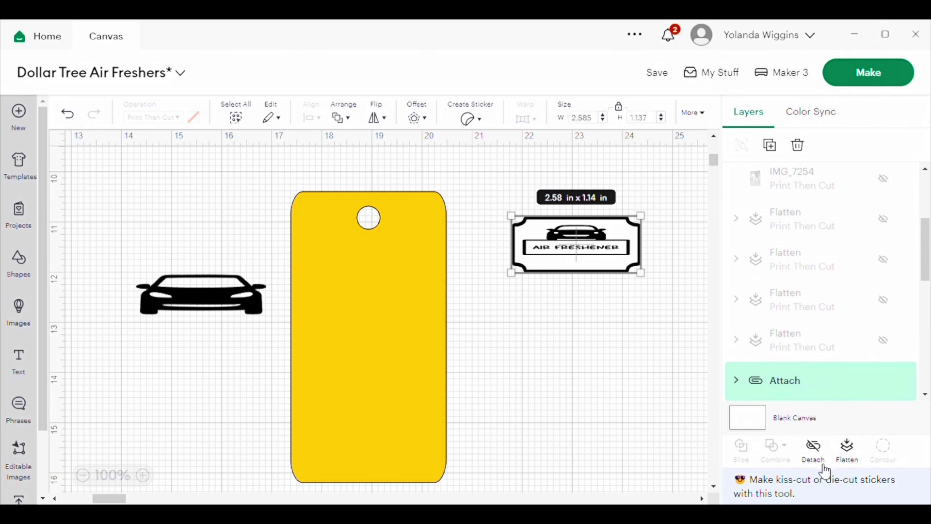
click(813, 449)
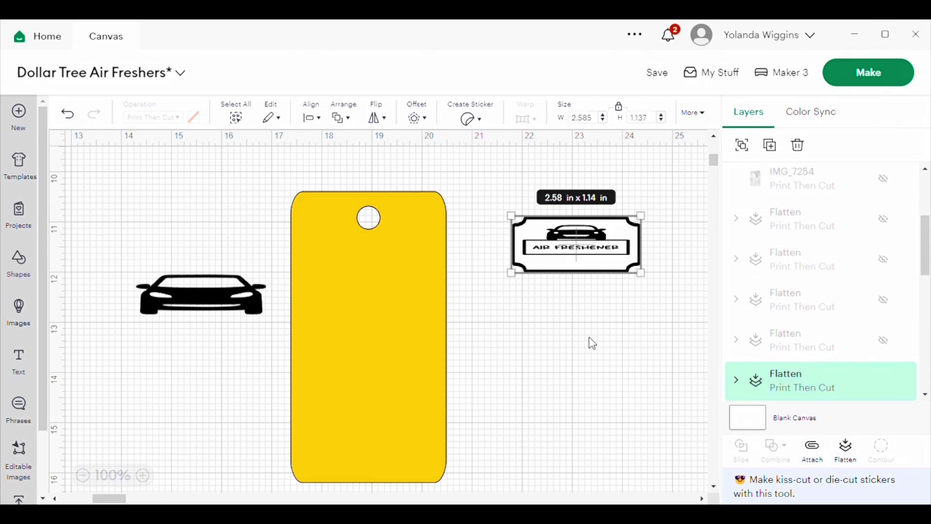
click(620, 322)
click(608, 253)
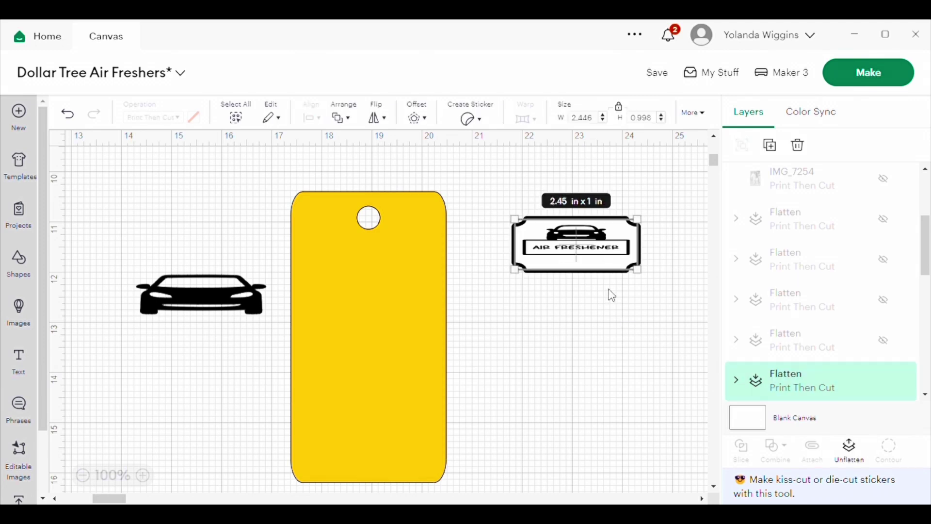
click(611, 332)
drag(590, 241, 593, 308)
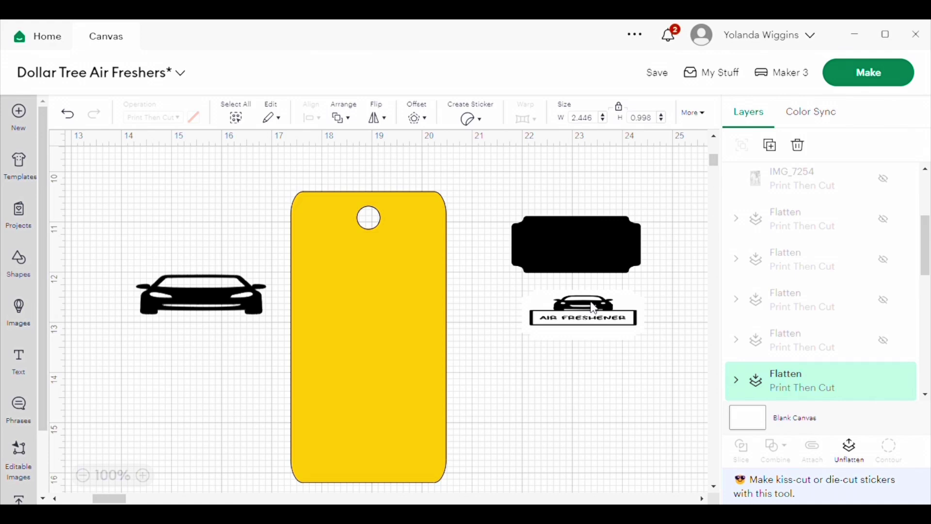
- Try the inner artwork back on the black offset shape, and move it below the offset again
click(595, 231)
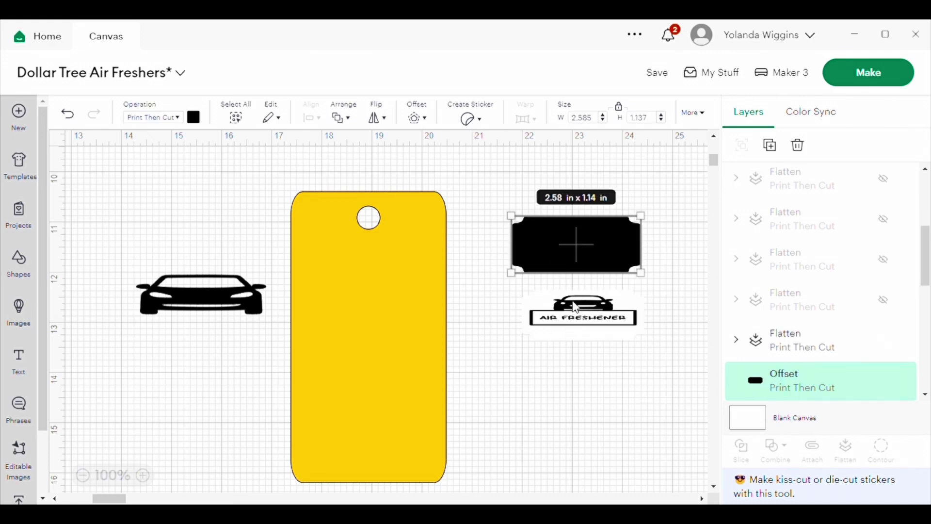
drag(597, 314, 590, 260)
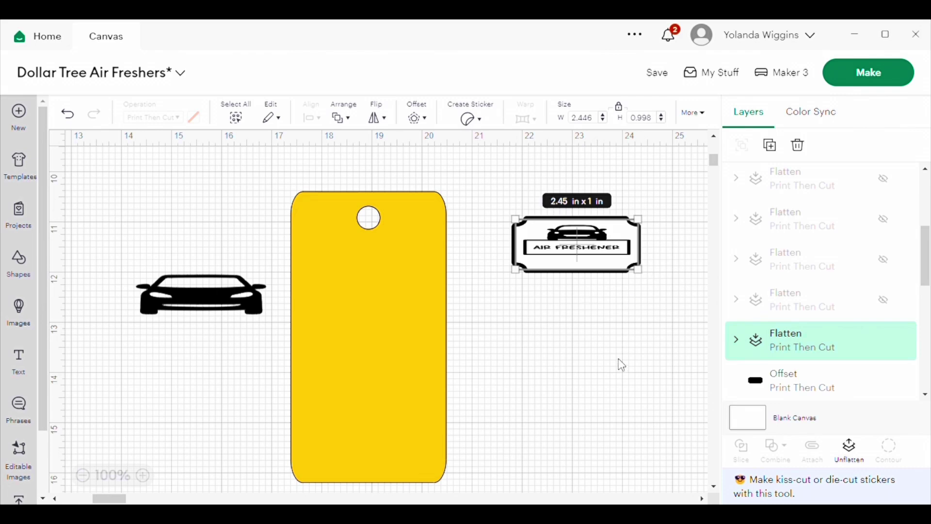
click(589, 278)
click(591, 269)
drag(586, 264, 583, 329)
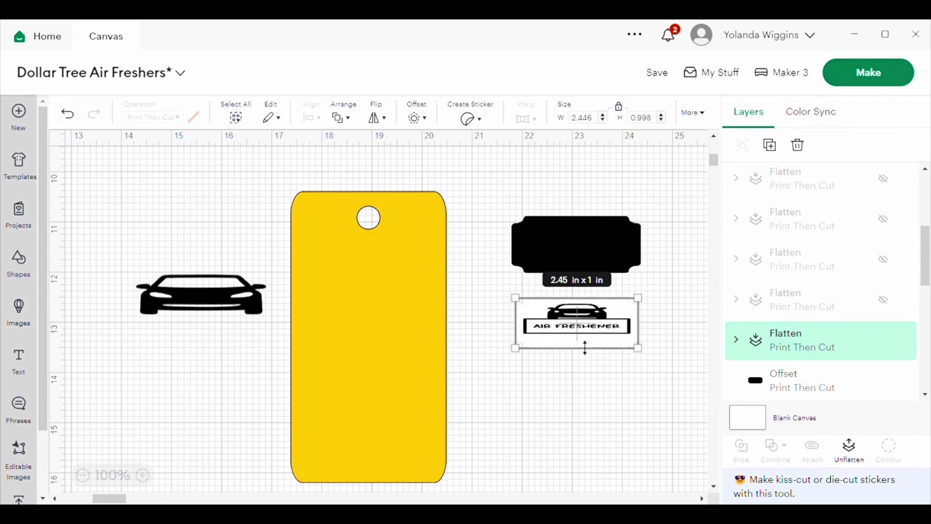
- Unflatten the inner label artwork, straighten its position beneath the black offset, and ungroup it
click(590, 230)
drag(599, 332, 566, 330)
click(567, 312)
click(849, 446)
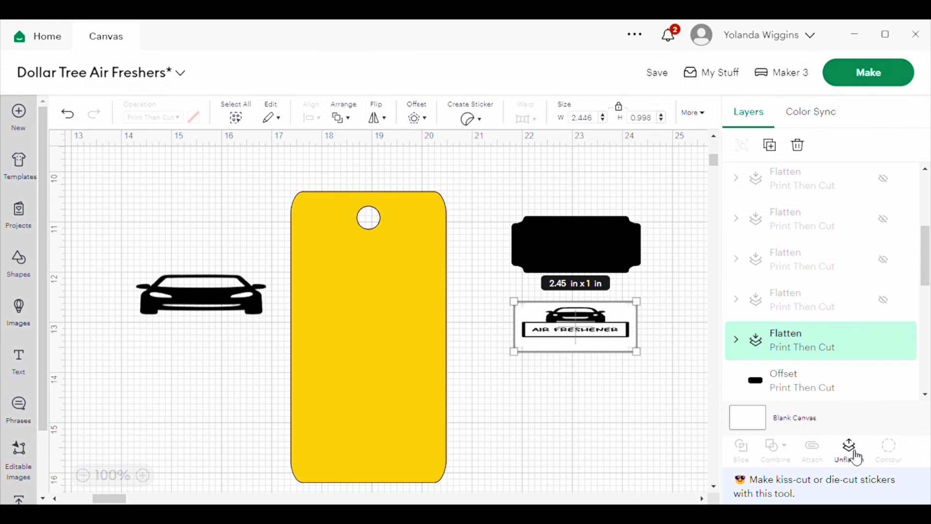
click(627, 413)
click(592, 339)
drag(592, 334, 593, 330)
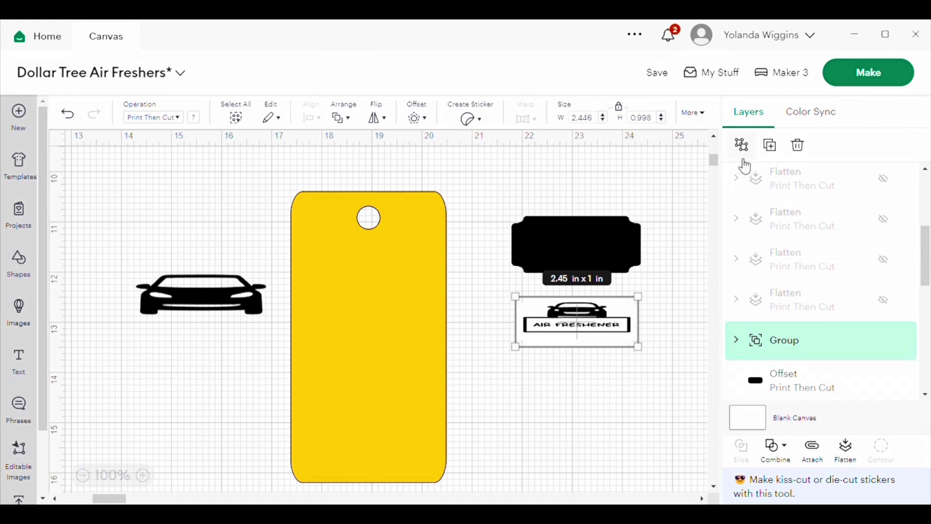
click(740, 143)
- Move the car and Air Freshener text group below the white label shape and ungroup it
click(626, 413)
drag(582, 333, 585, 403)
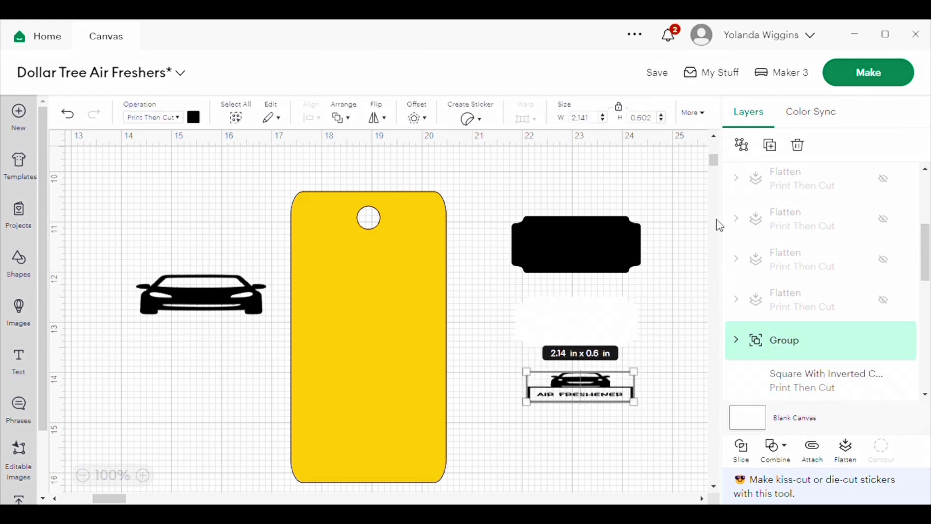
click(742, 144)
click(663, 350)
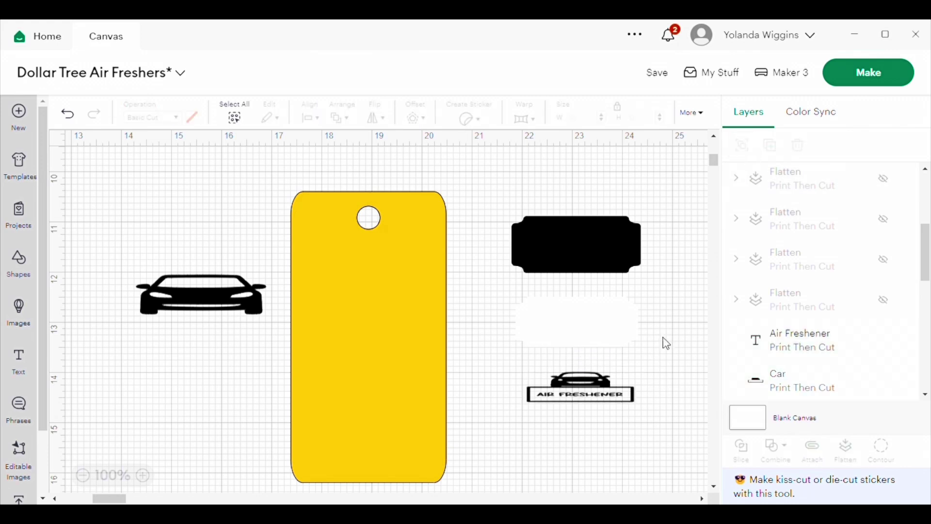
- Separate the framed car from the Air Freshener text, and place the car on the white label shape with the text back inside its frame
drag(597, 391, 609, 366)
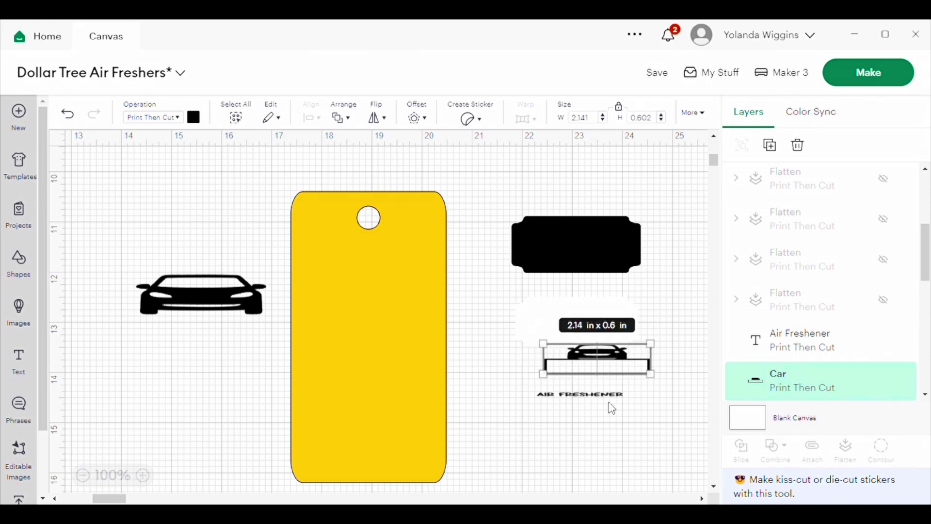
click(653, 425)
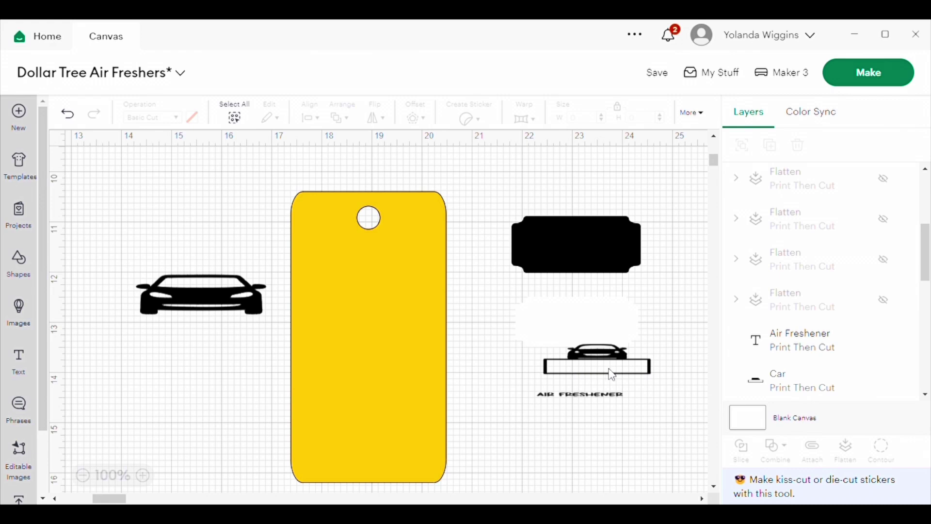
drag(606, 363, 587, 320)
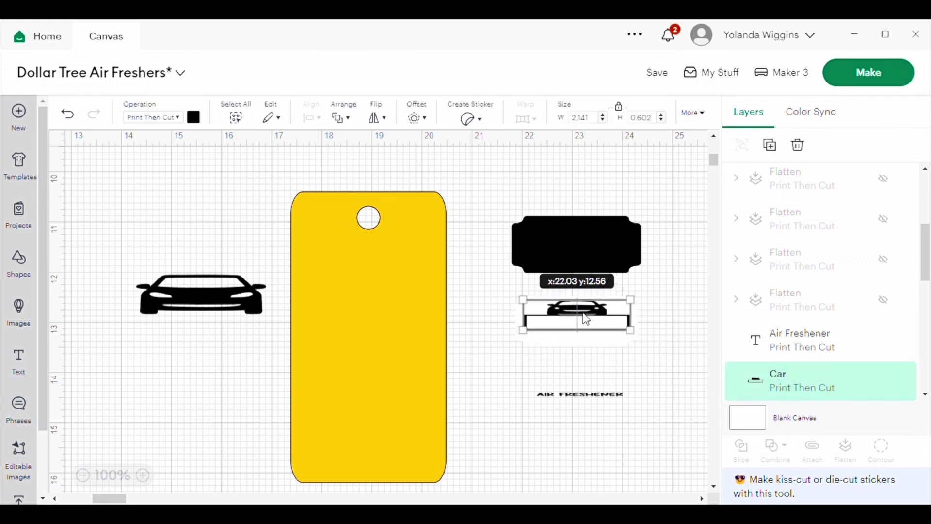
click(599, 396)
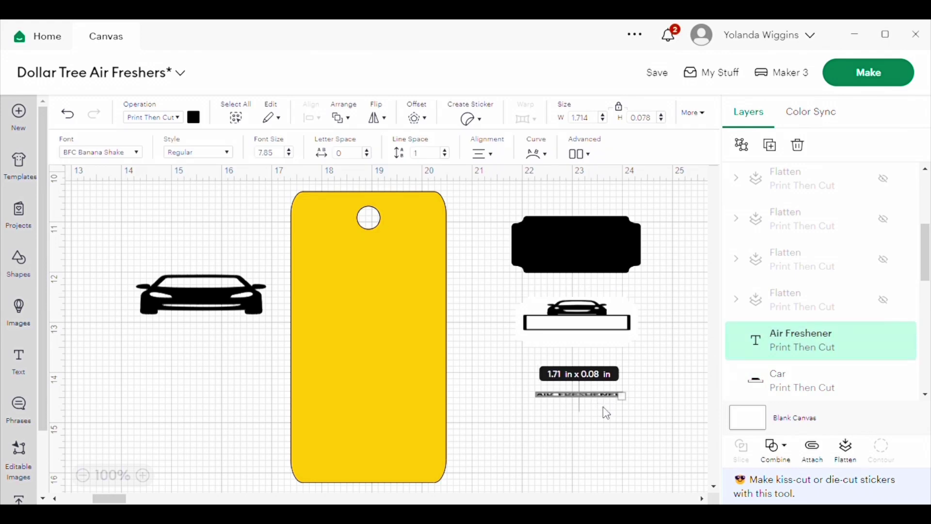
click(606, 412)
drag(595, 396, 595, 329)
- Delete the separate imported car image beside the yellow backing
click(260, 310)
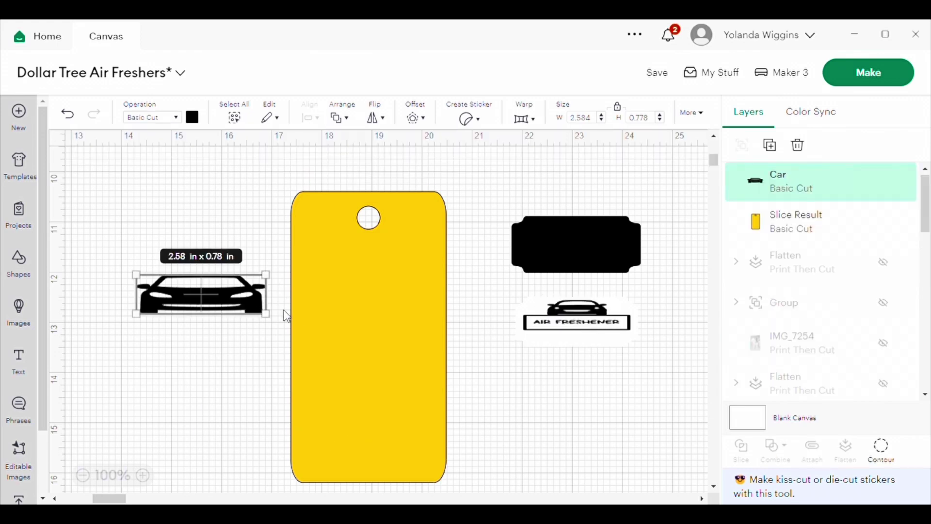
click(799, 146)
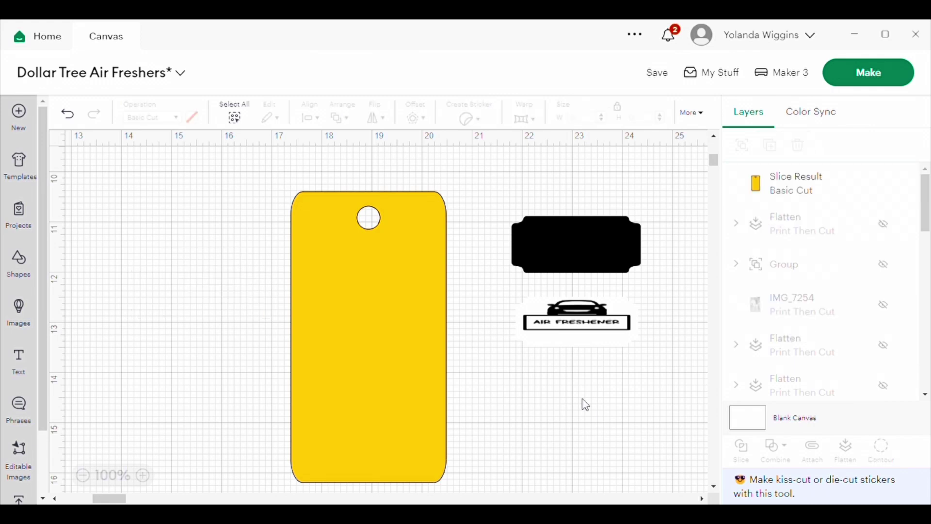
- Nudge the white label shape slightly up behind the artwork, and select it together with the framed car and Air Freshener text
click(624, 346)
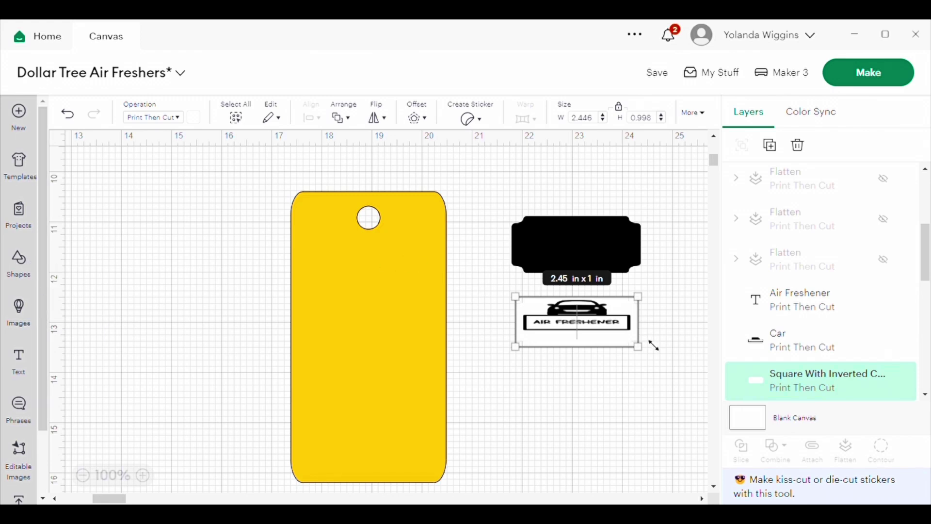
drag(584, 328, 584, 324)
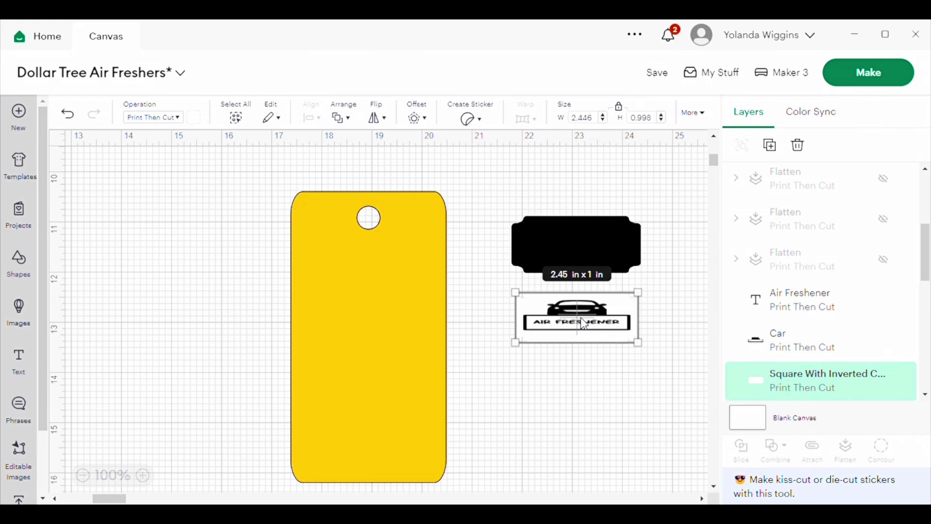
click(550, 387)
drag(499, 292, 658, 363)
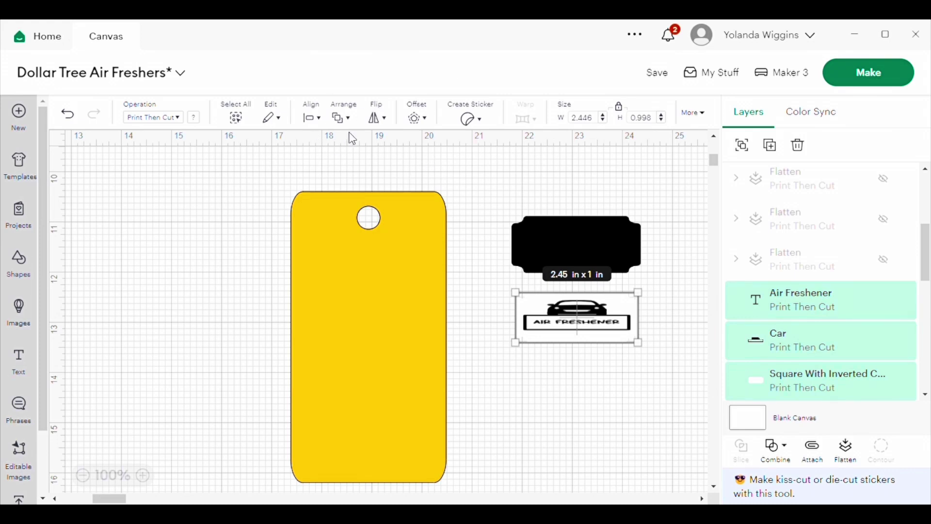
- Group the Air Freshener text, framed car and white label shape, and delete the separate black offset shape above them
click(740, 145)
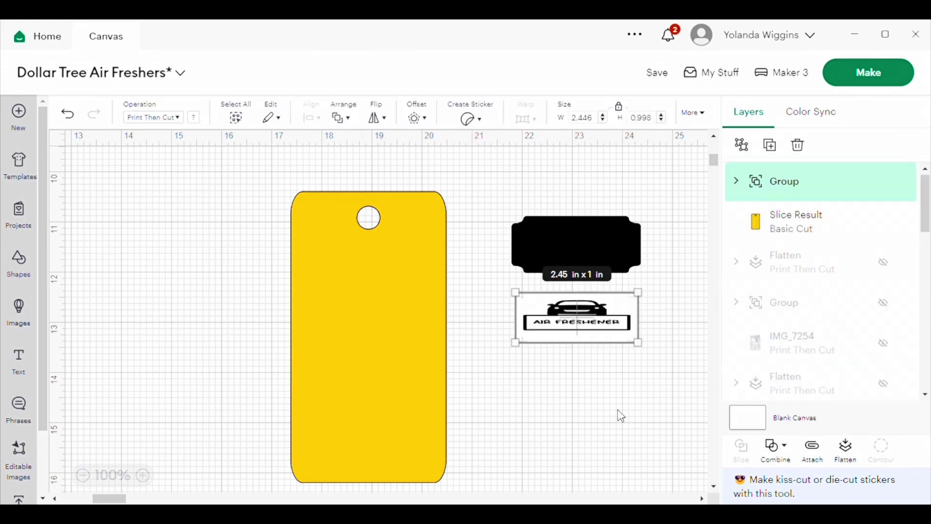
click(615, 406)
click(588, 327)
click(592, 238)
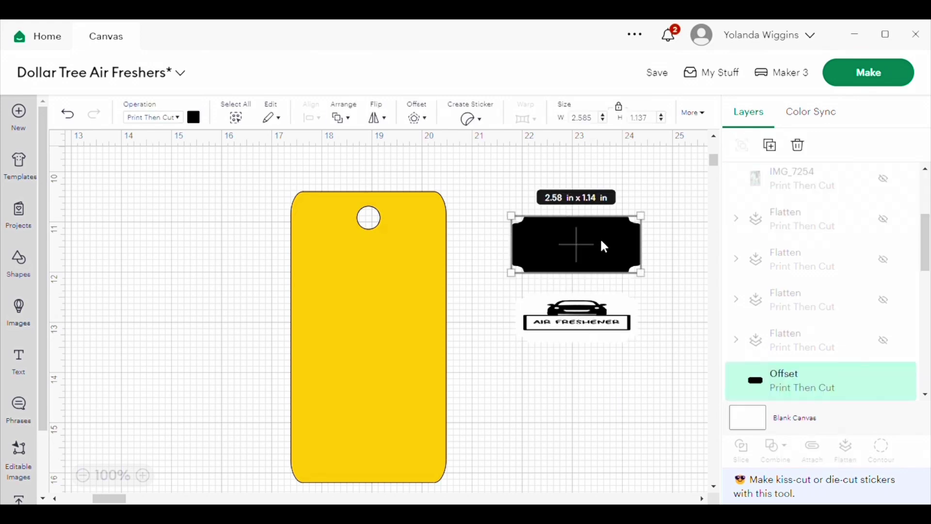
click(799, 145)
- Add a 0.125 in offset around the grouped car label as its black border
click(589, 338)
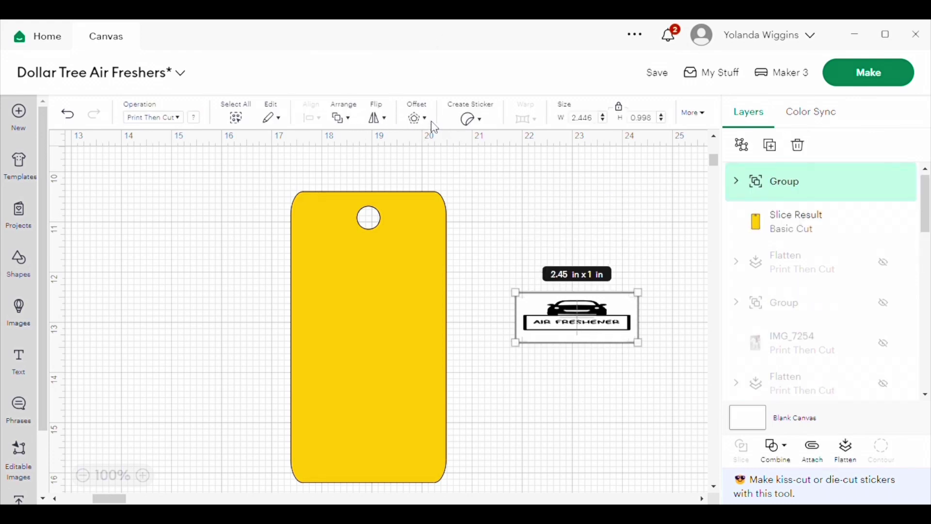
click(416, 118)
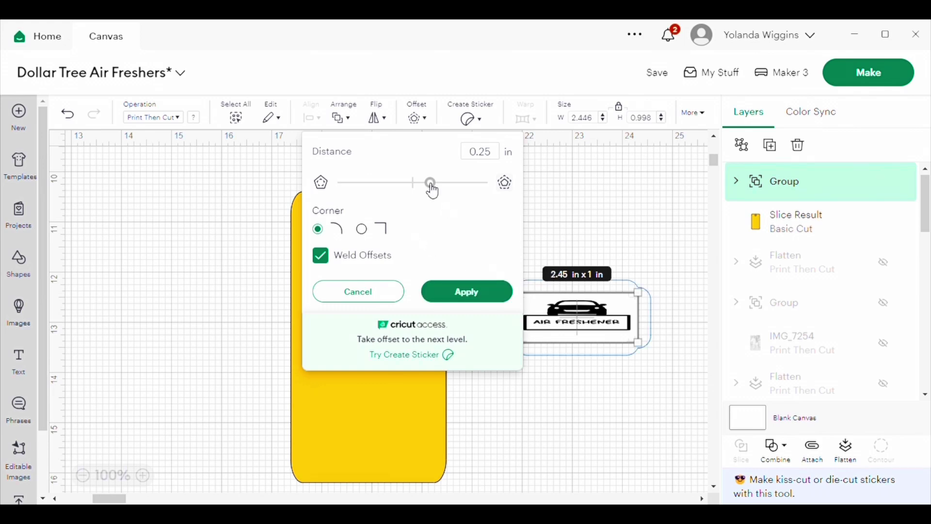
drag(430, 185, 428, 191)
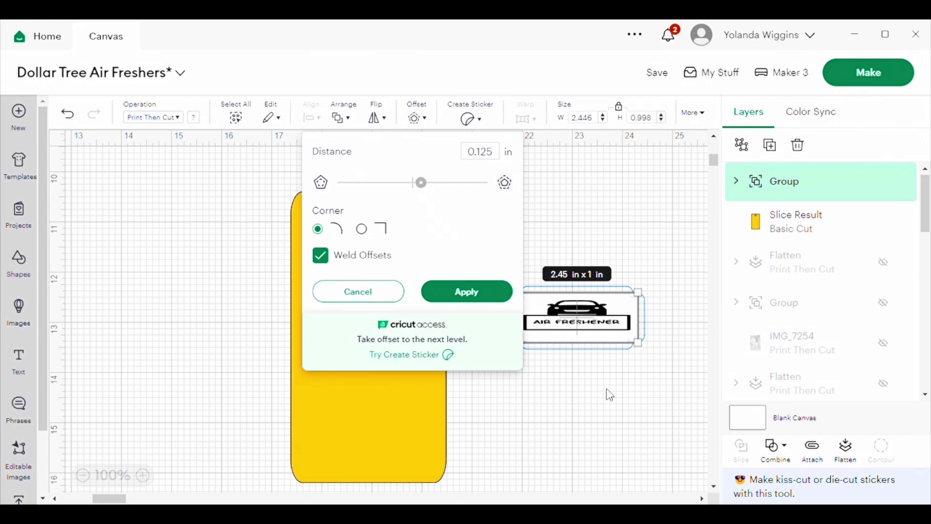
click(491, 292)
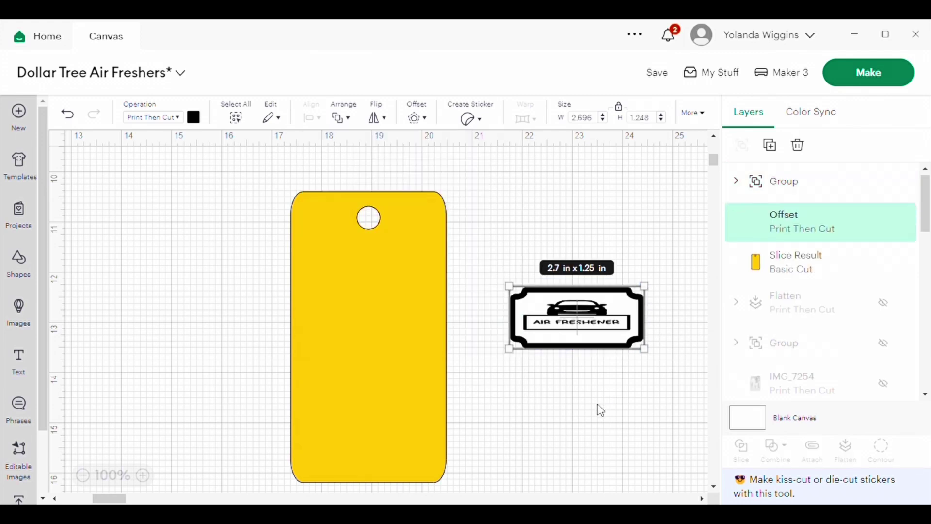
click(664, 260)
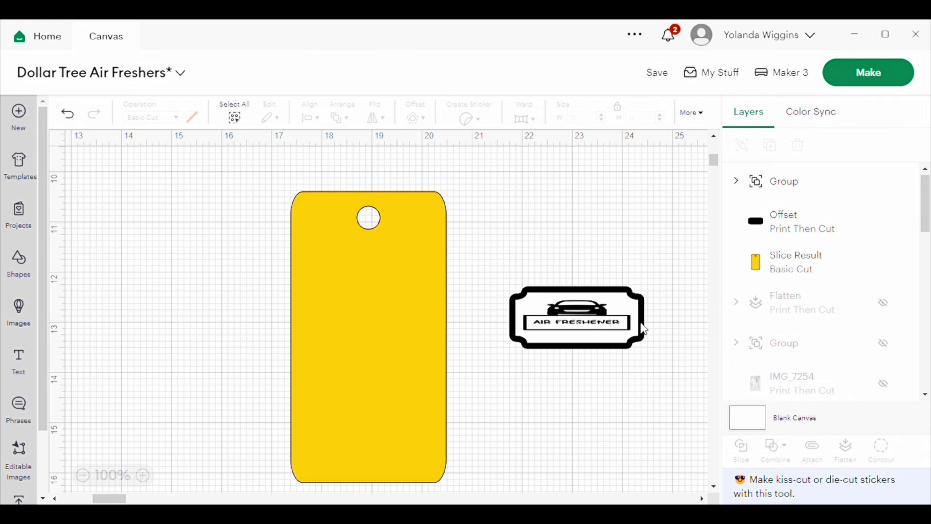
click(535, 313)
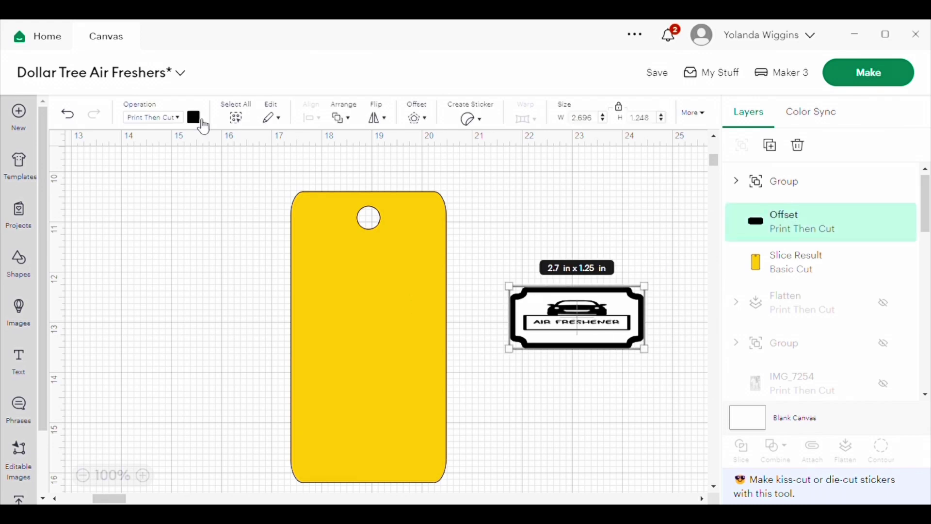
click(621, 387)
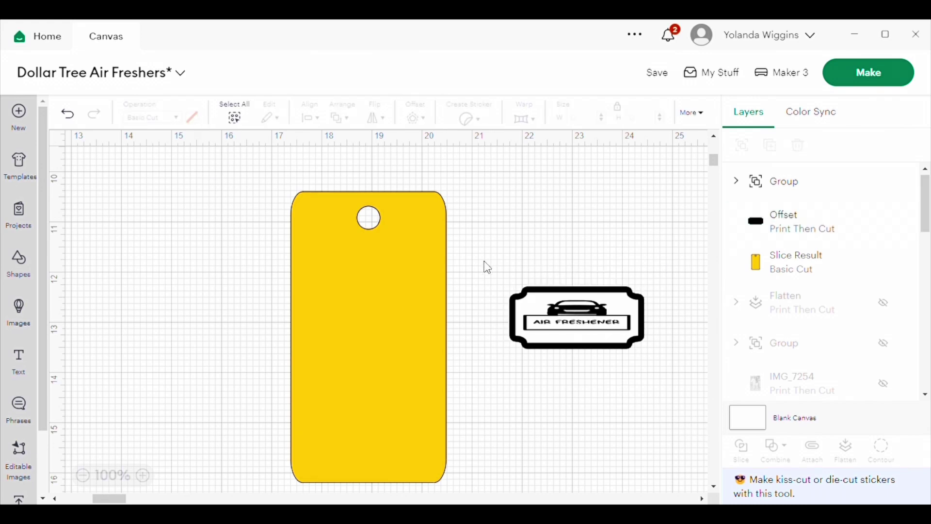
- Group the car label with its black offset border and flatten them into one print-then-cut image
drag(484, 259, 663, 376)
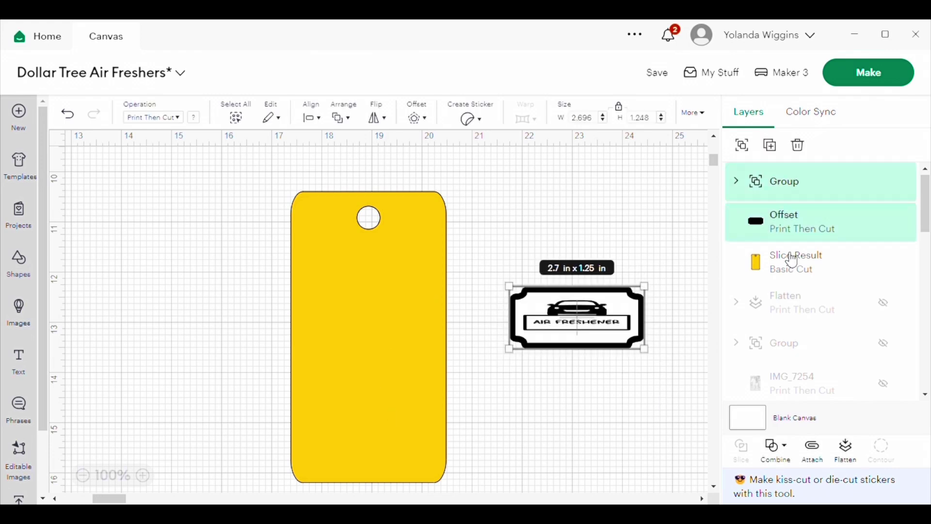
click(776, 187)
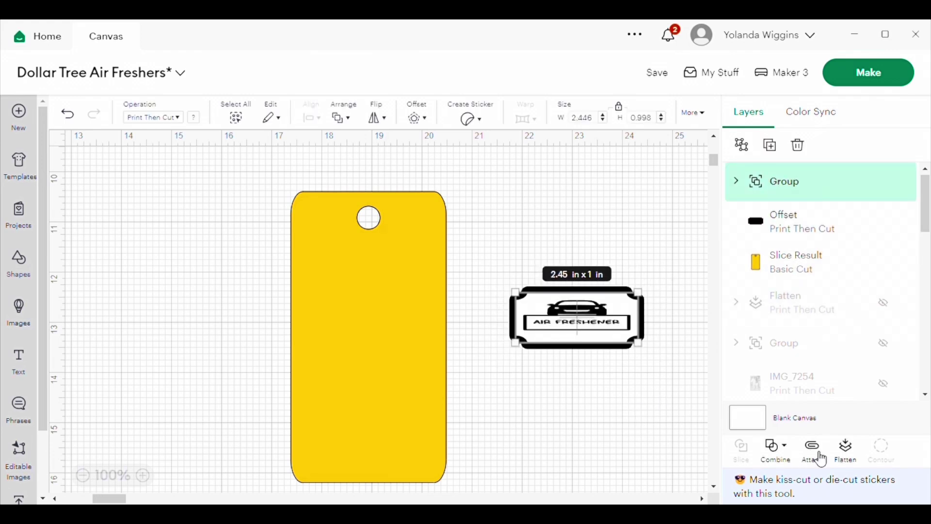
click(582, 383)
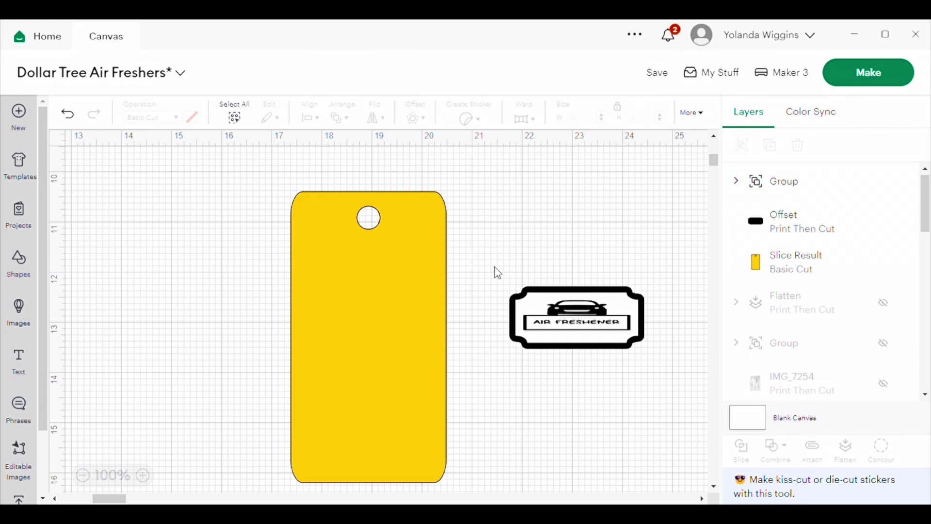
drag(494, 267, 663, 363)
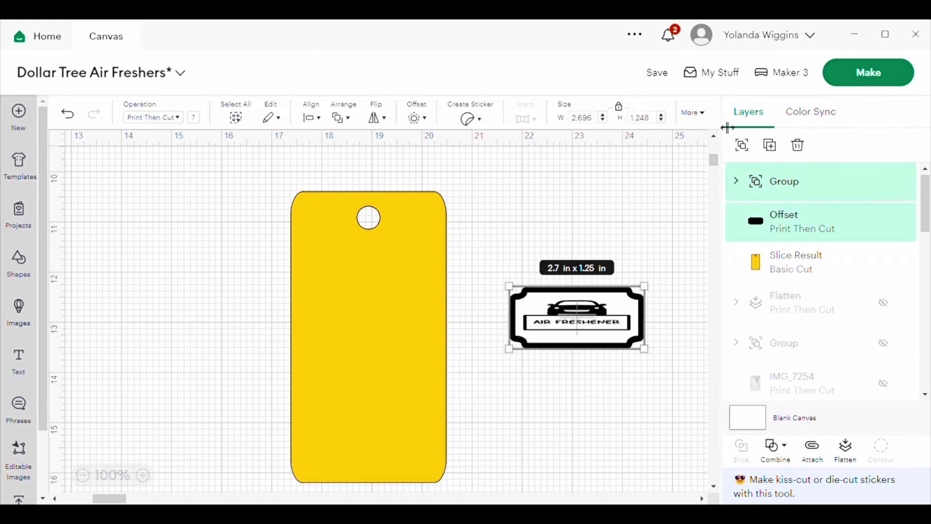
click(743, 147)
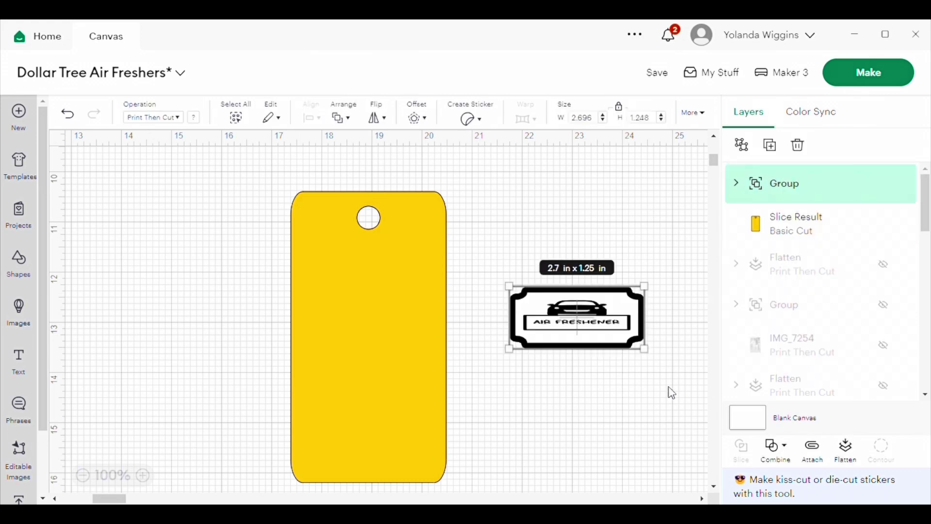
click(847, 447)
click(604, 410)
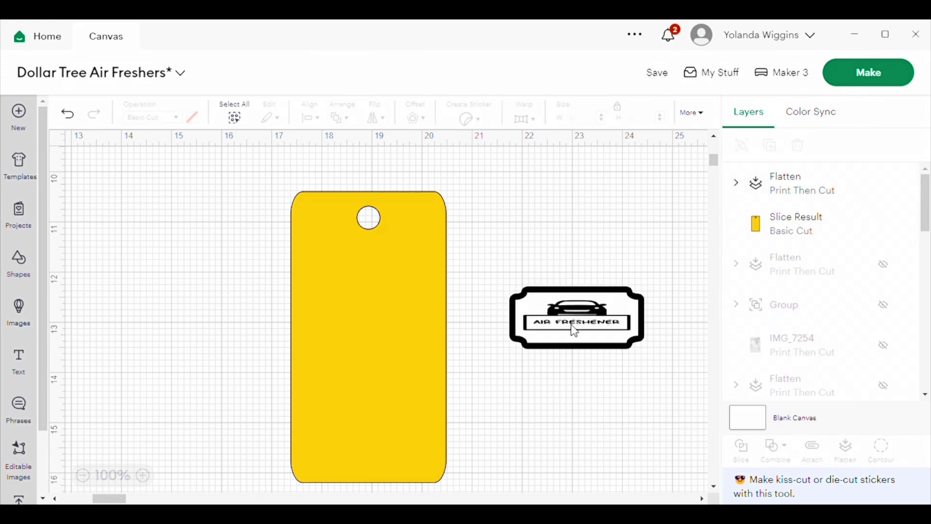
- Try the flattened car label on the yellow backing just below the hole, and move it back off beside the backing
click(577, 330)
drag(578, 332, 583, 263)
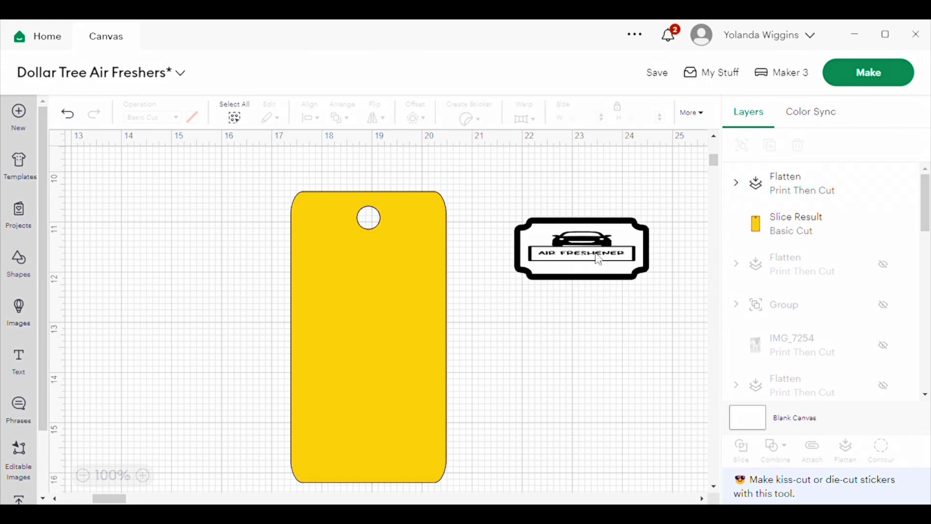
drag(600, 257, 388, 273)
click(519, 318)
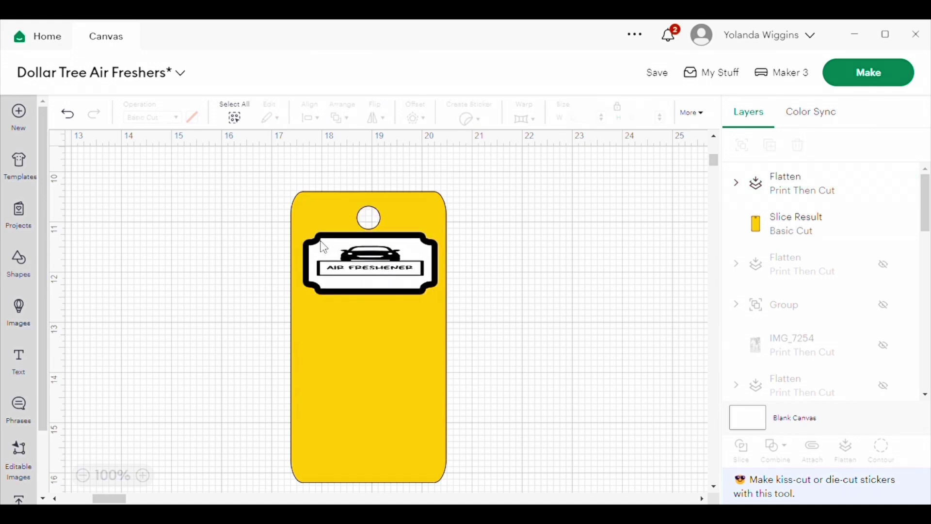
click(335, 268)
drag(394, 266, 591, 243)
click(603, 322)
click(610, 380)
click(386, 301)
click(595, 257)
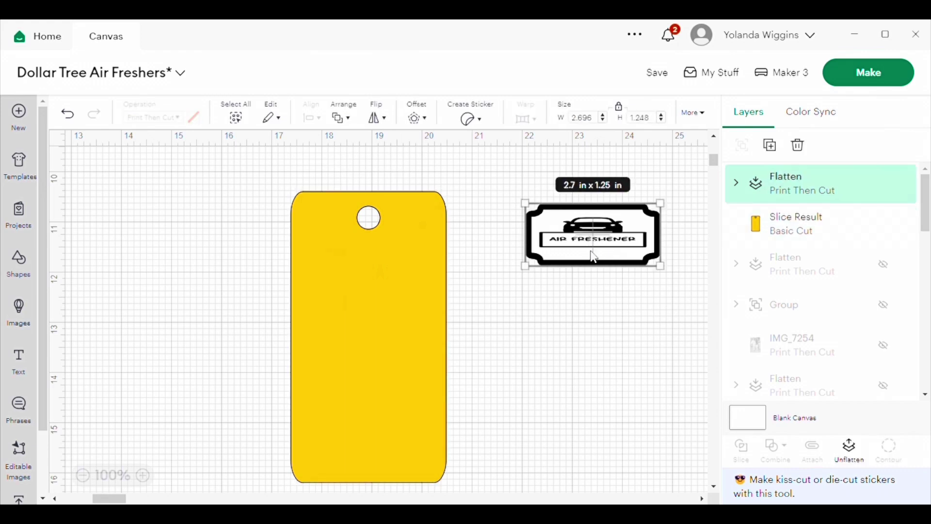
- Shift the yellow backing up and away from the label, and bring the flattened car label closer beside it
click(371, 316)
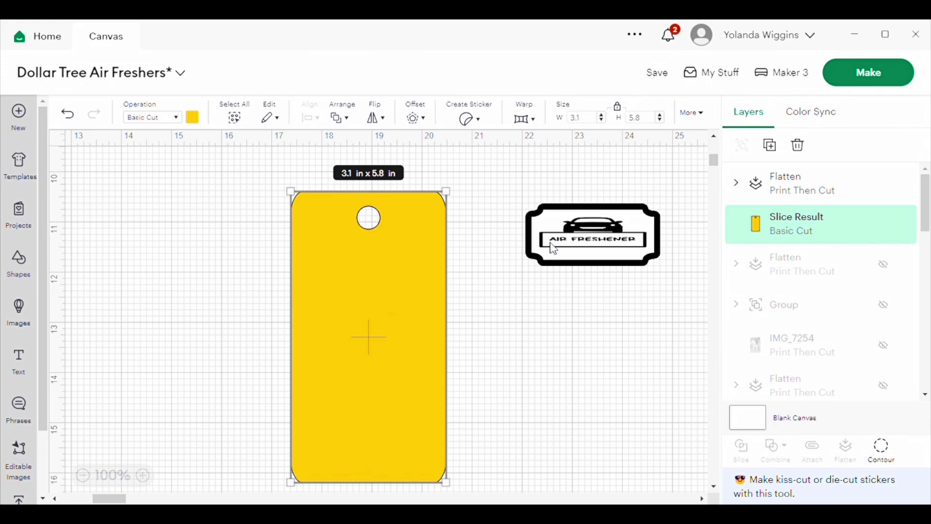
drag(386, 329, 279, 288)
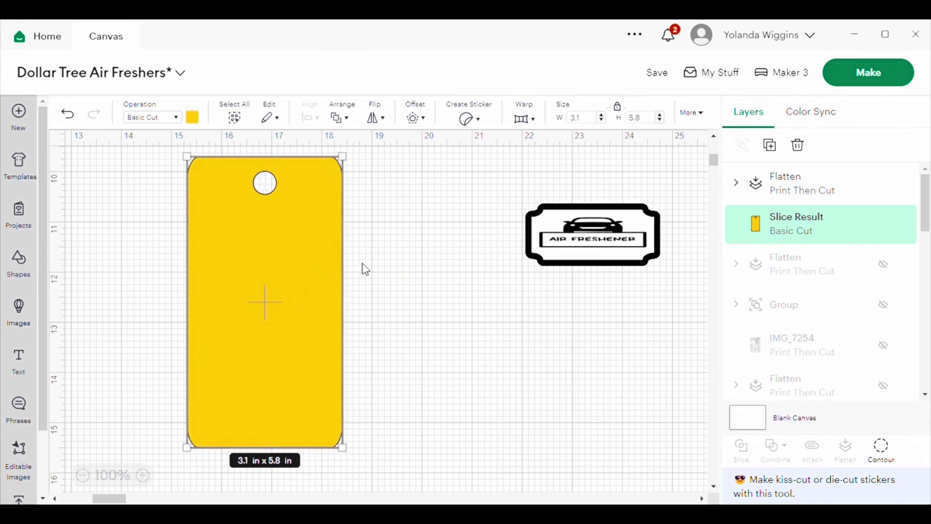
drag(613, 243, 492, 239)
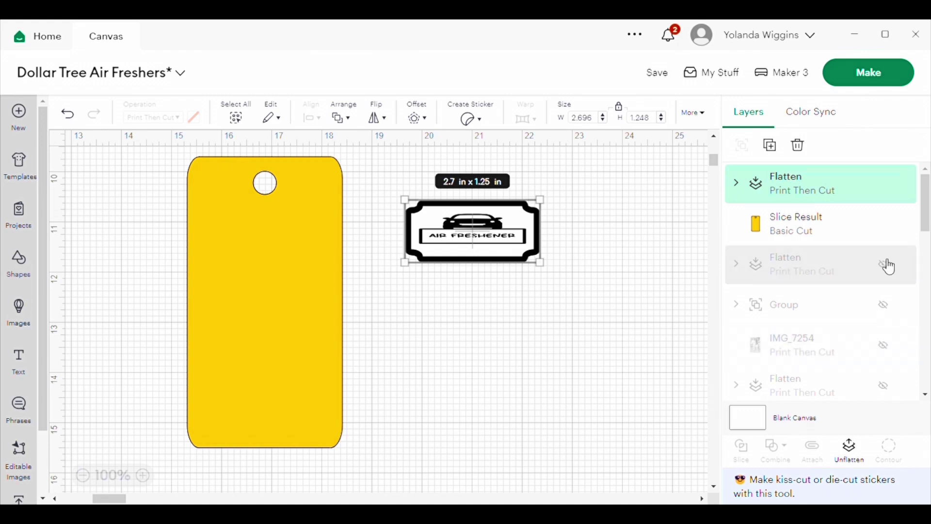
- Unhide the IMG_7254, couple photo and print-then-cut Slice Result layers, and check the IMG_8931 package photo before hiding it again
scroll(923, 214, down, 3)
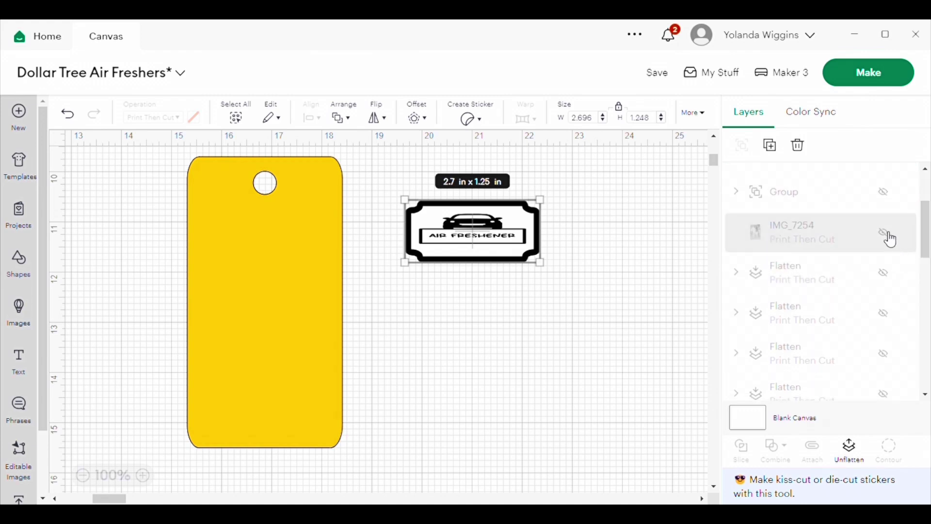
click(912, 249)
drag(925, 221, 926, 311)
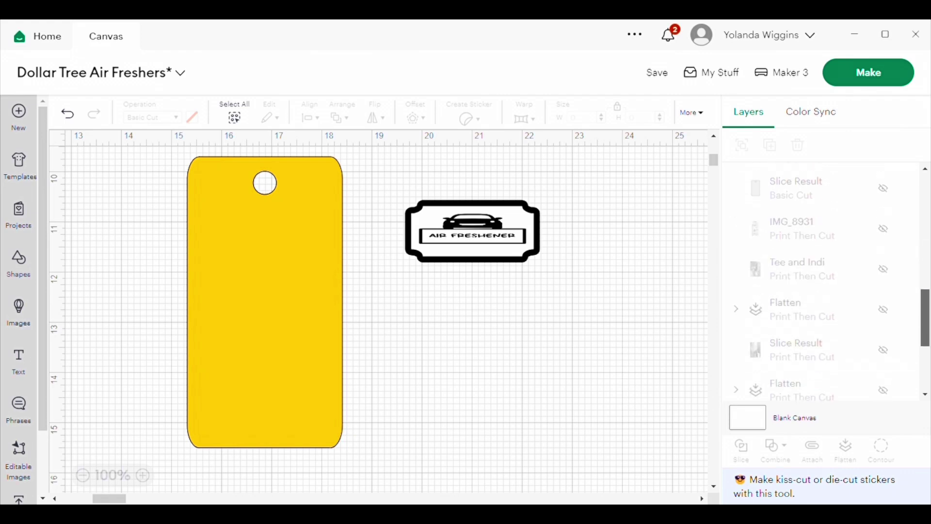
click(885, 230)
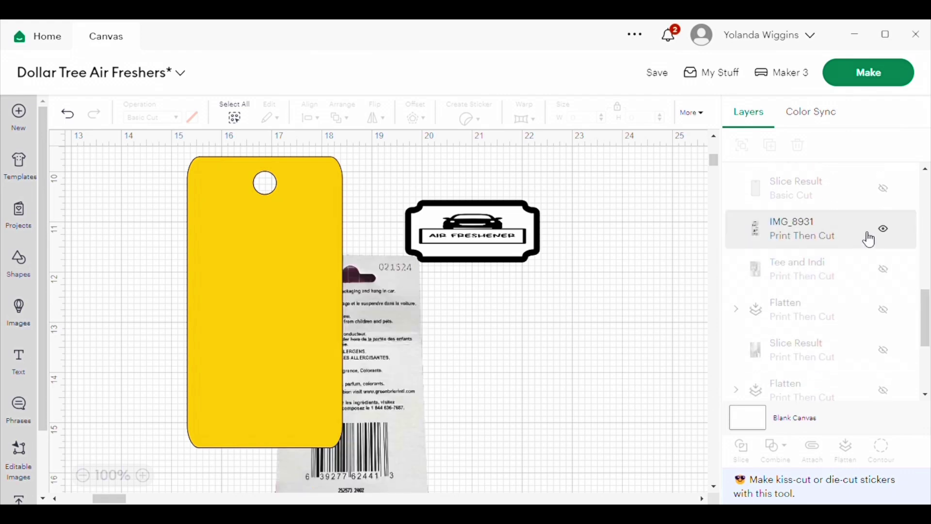
click(885, 235)
click(884, 232)
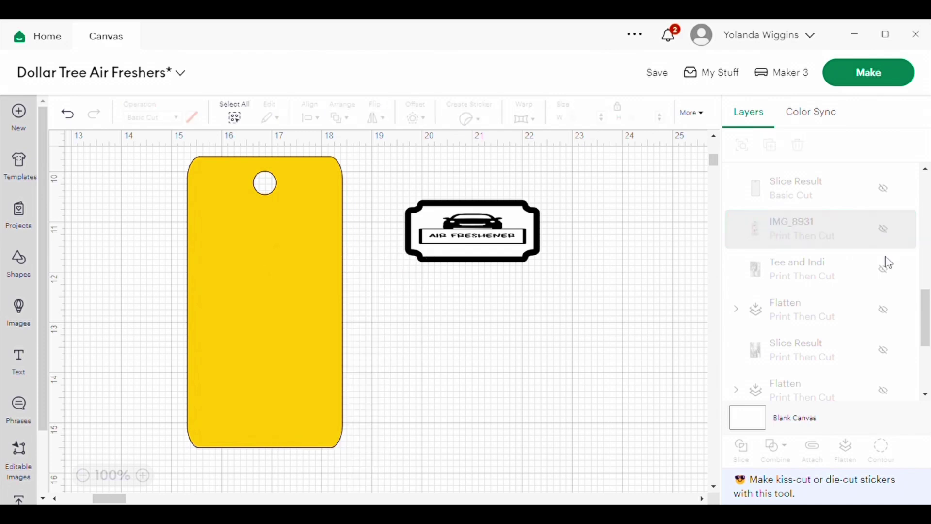
click(883, 269)
click(883, 350)
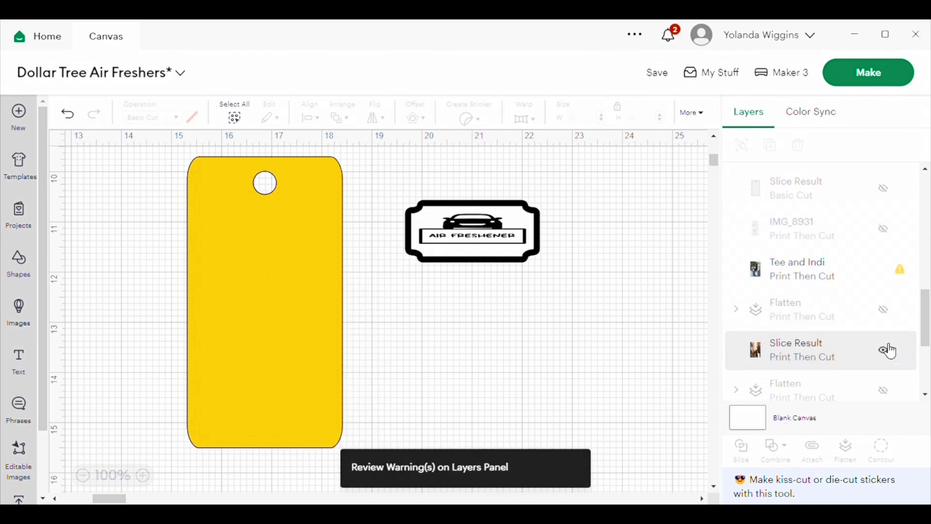
drag(924, 315, 920, 185)
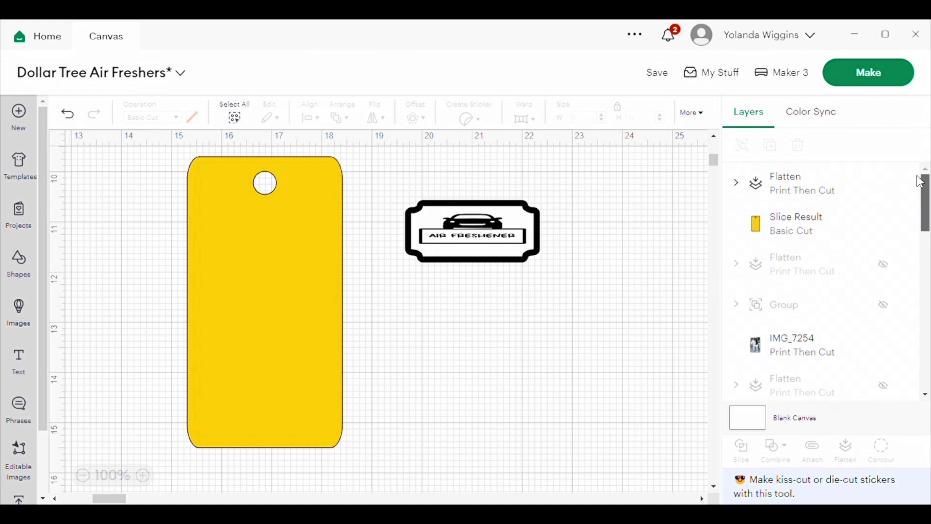
- Check the hidden flattened layers by showing them briefly, including the earlier car label, and hide them again
drag(921, 183, 926, 251)
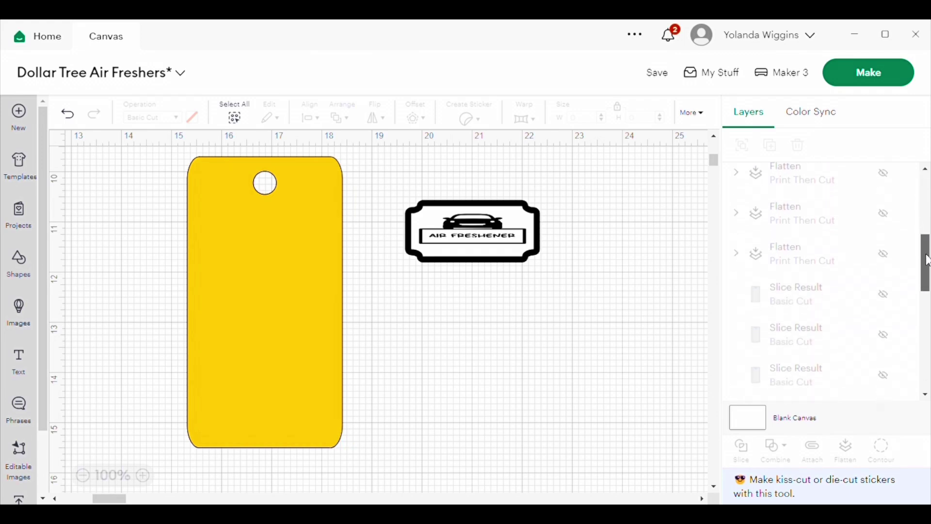
click(886, 291)
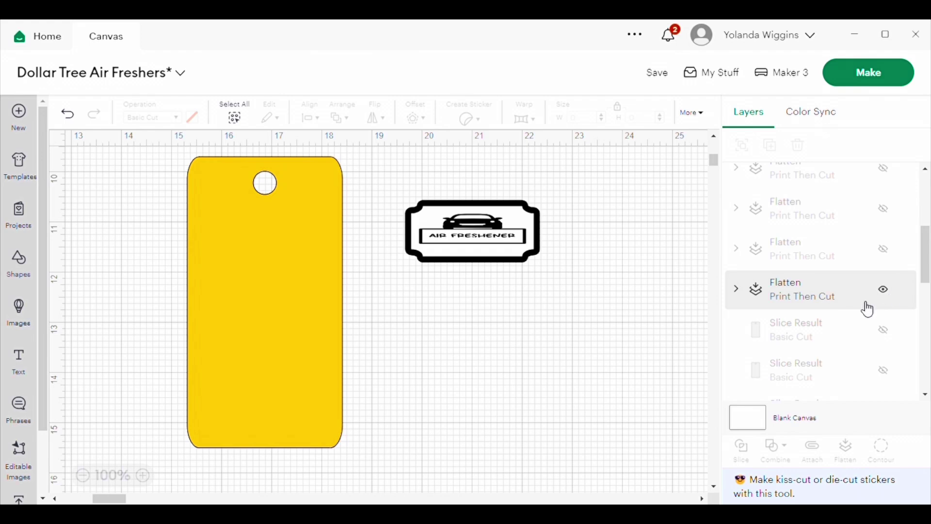
click(834, 306)
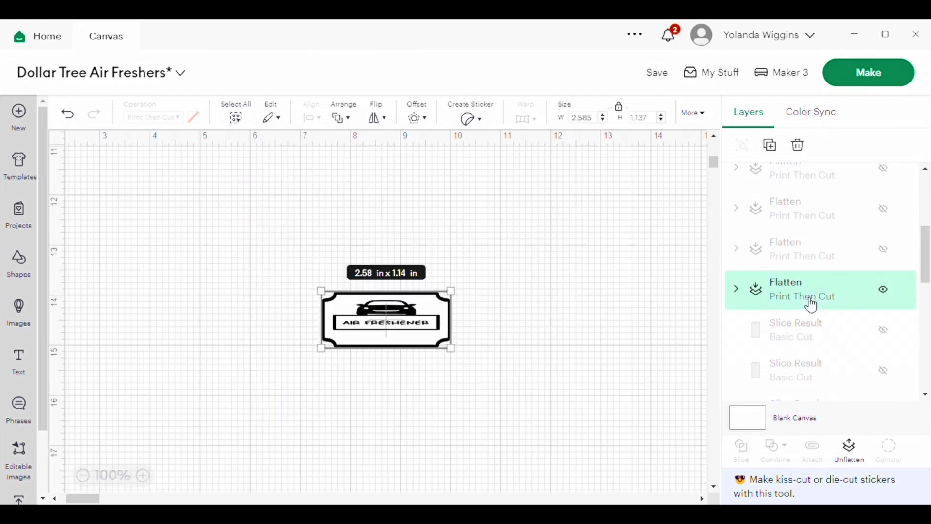
click(887, 292)
click(891, 251)
click(890, 251)
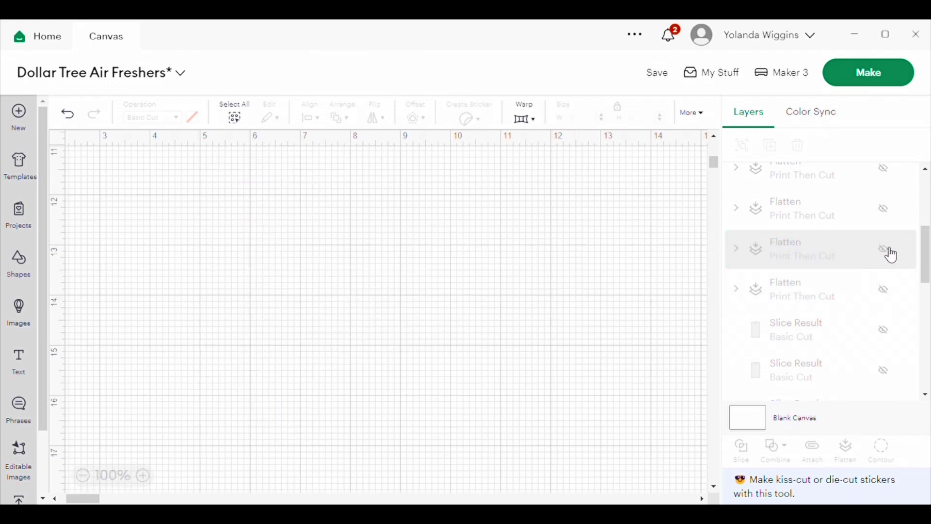
click(890, 212)
click(894, 216)
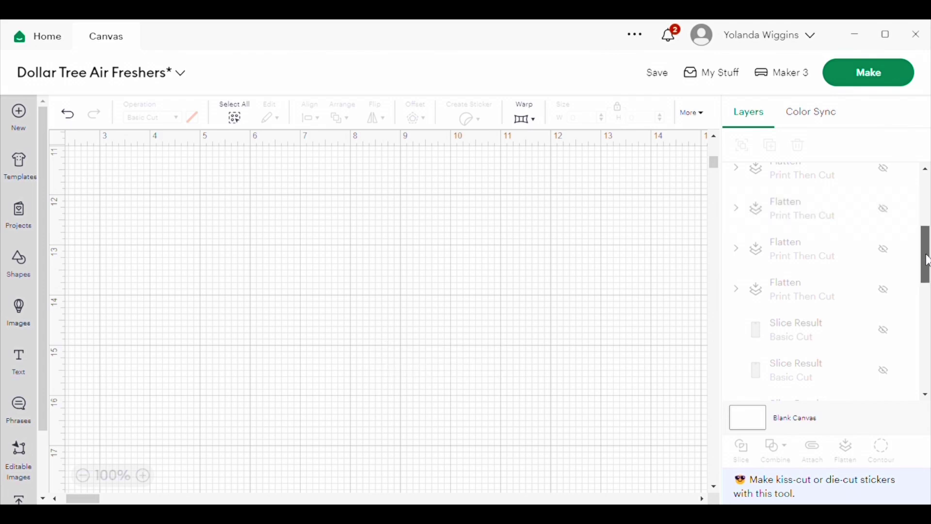
drag(925, 250, 922, 187)
click(891, 240)
click(890, 239)
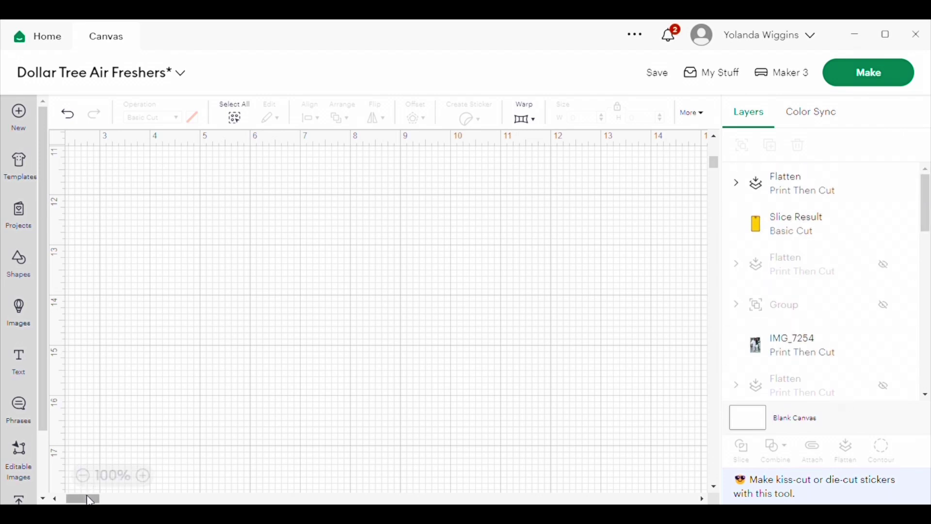
- Move the two yellow backings beside the row of four photos, and place the two flattened car labels next to and below the first backing
drag(90, 499, 129, 499)
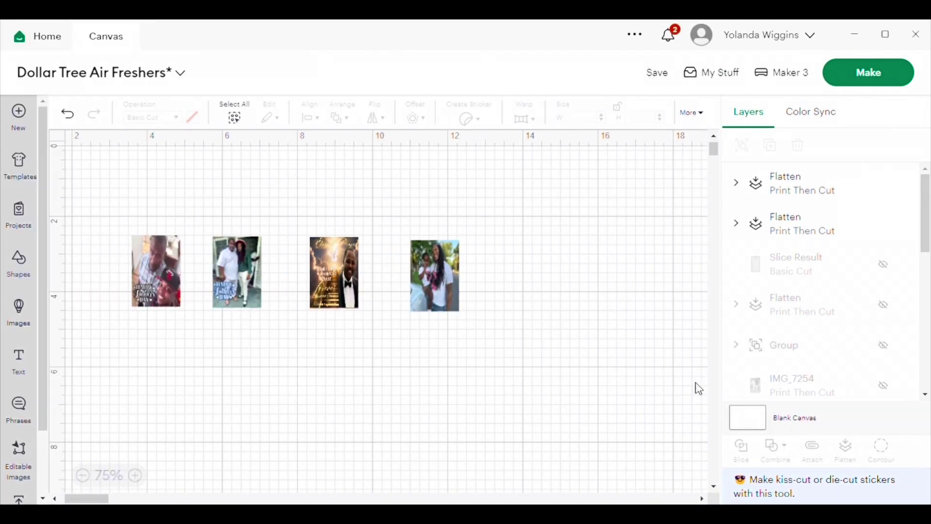
click(84, 476)
drag(339, 482, 482, 225)
drag(229, 485, 606, 207)
drag(127, 431, 412, 321)
drag(597, 420, 499, 375)
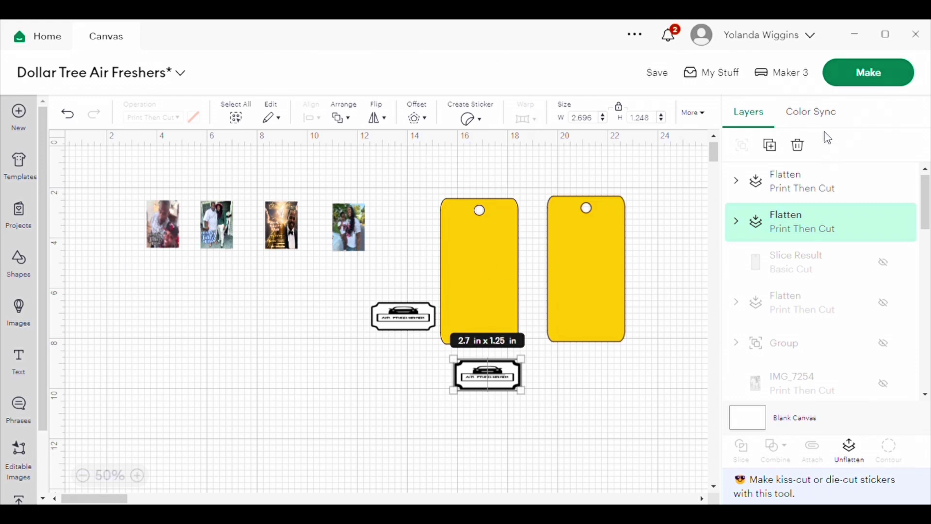
- Send the project to mat preparation and hide the extra car label beside the photos on the print-then-cut mat
click(860, 70)
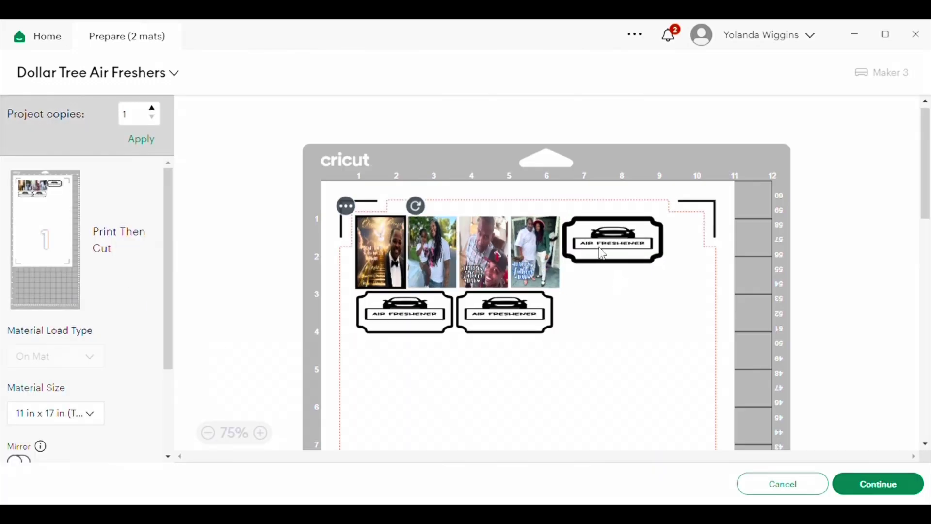
click(603, 253)
click(552, 207)
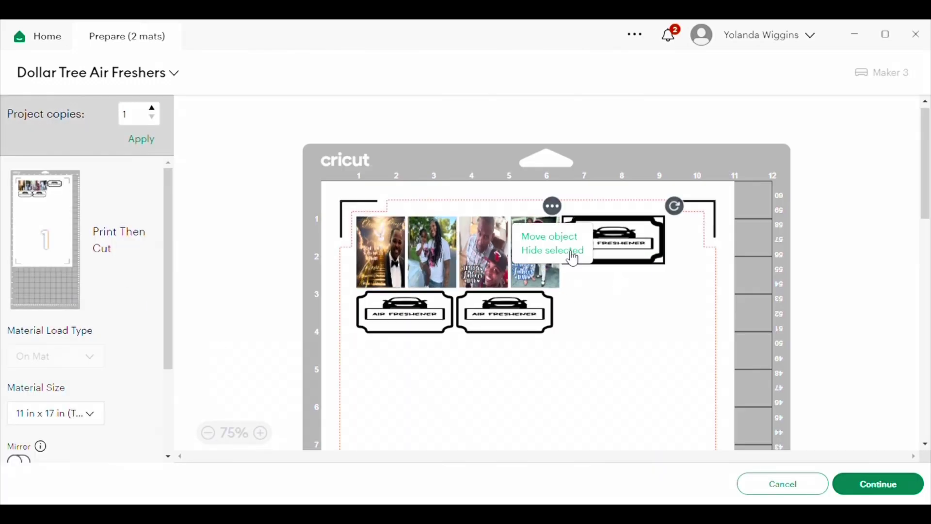
click(573, 251)
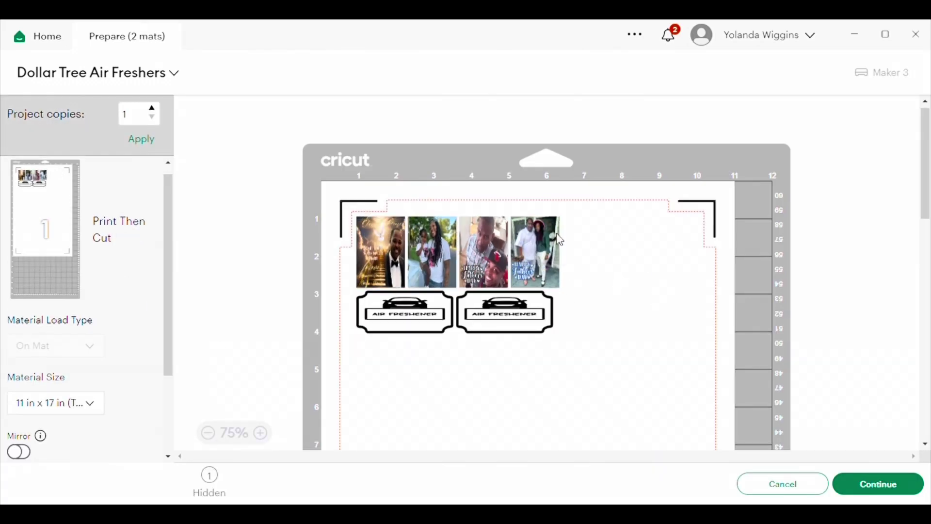
- Set the print-then-cut mat's material size to 8.5 in x 11 in and move both car labels slightly farther below the photos
click(95, 415)
click(97, 446)
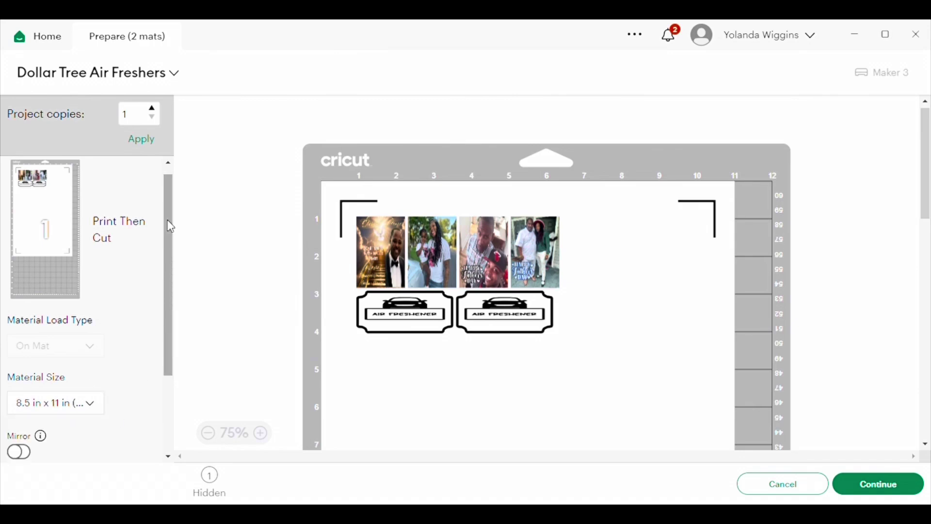
scroll(171, 233, down, 3)
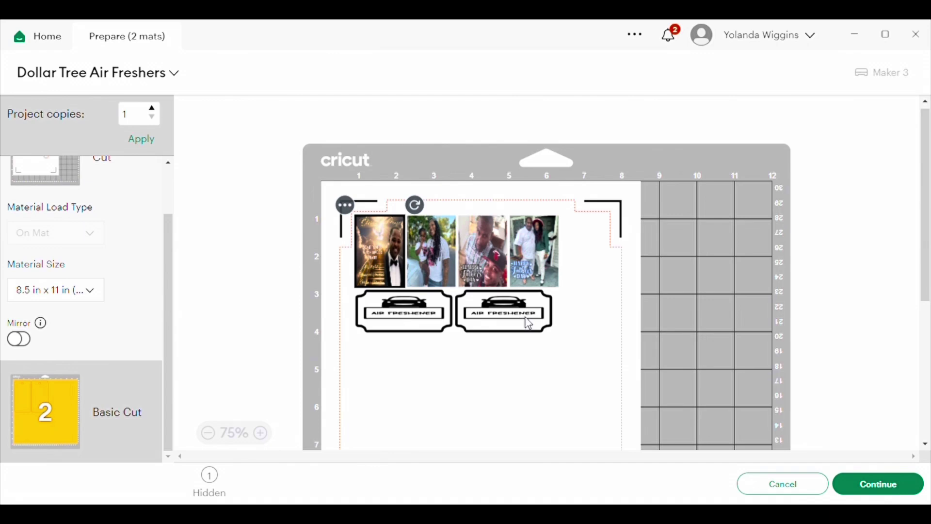
drag(528, 323, 534, 335)
drag(411, 322, 411, 329)
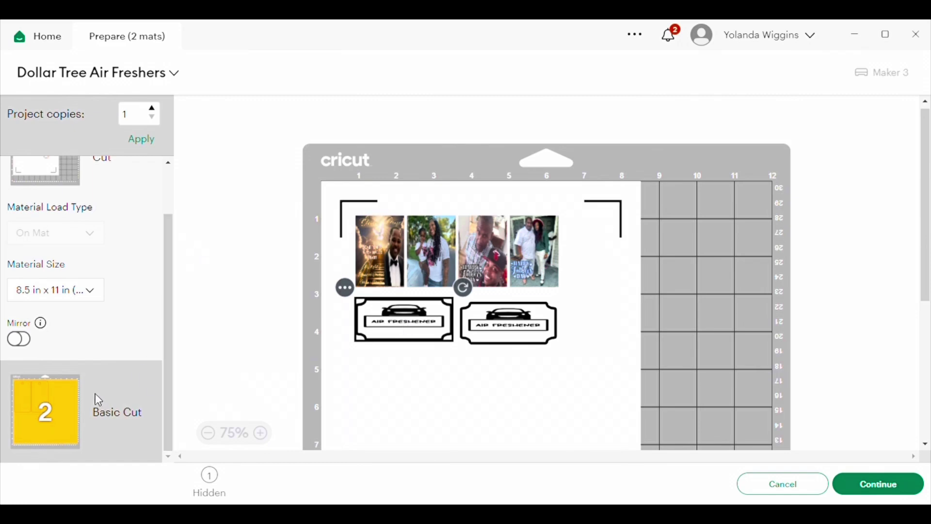
- Review the basic cut and print-then-cut mats, and move the second yellow backing about 1 in farther from the first on the basic cut mat
click(62, 399)
drag(167, 334, 165, 222)
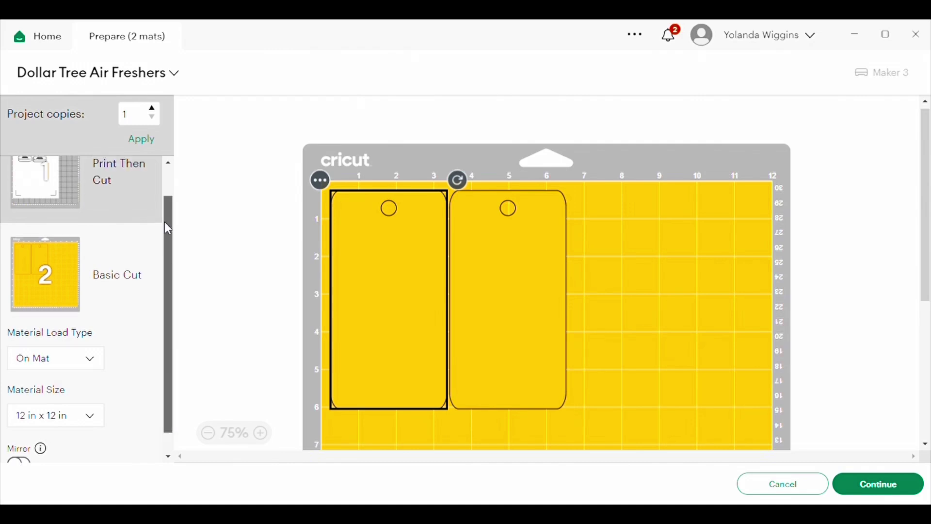
click(129, 226)
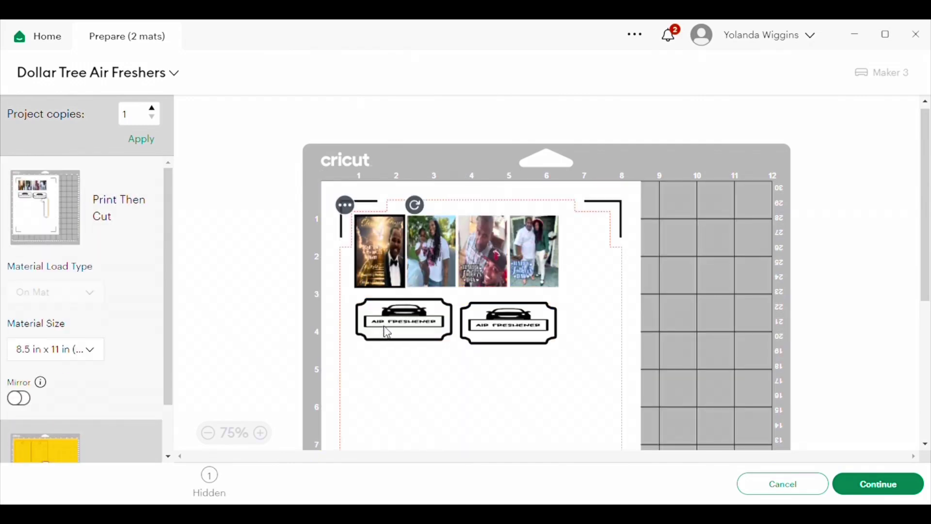
drag(171, 198, 173, 343)
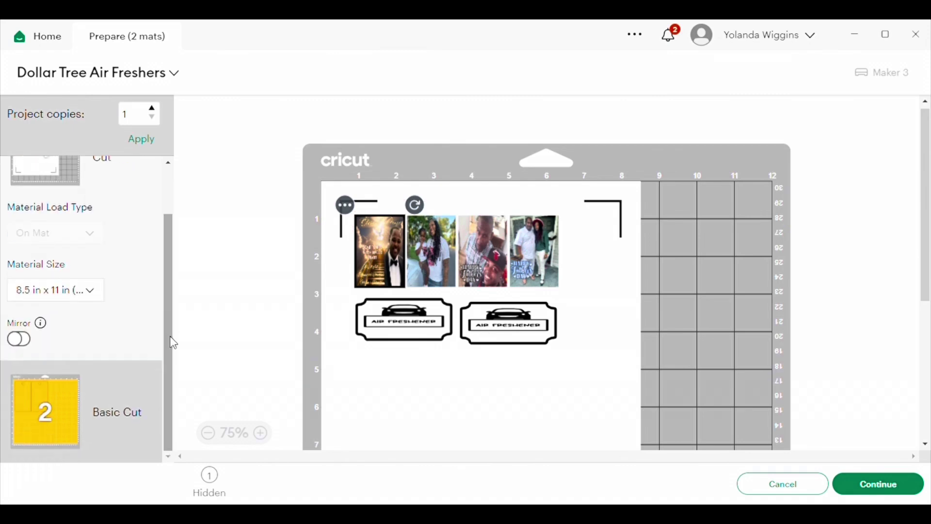
click(61, 407)
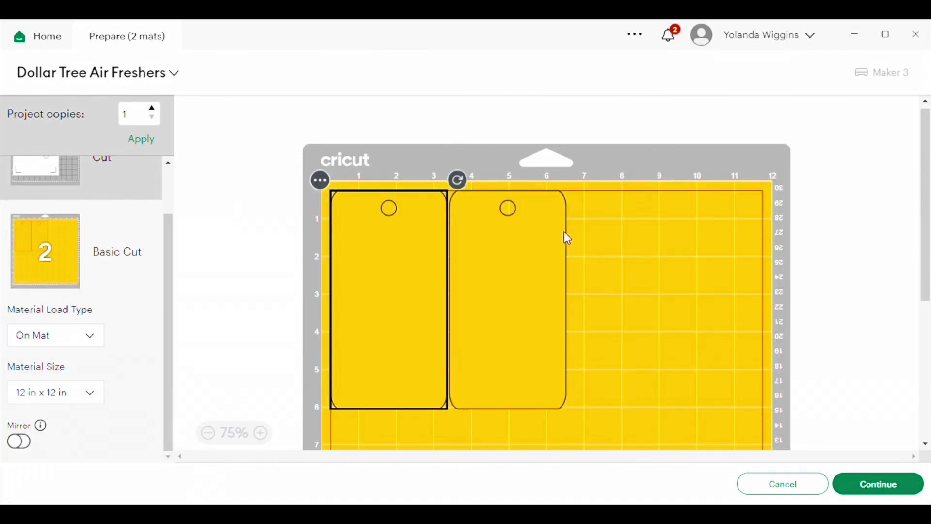
drag(510, 286, 550, 287)
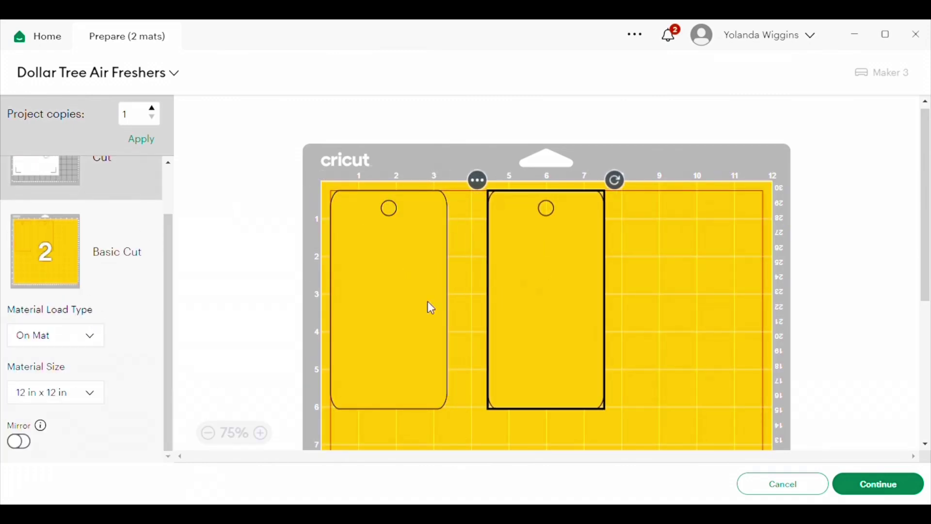